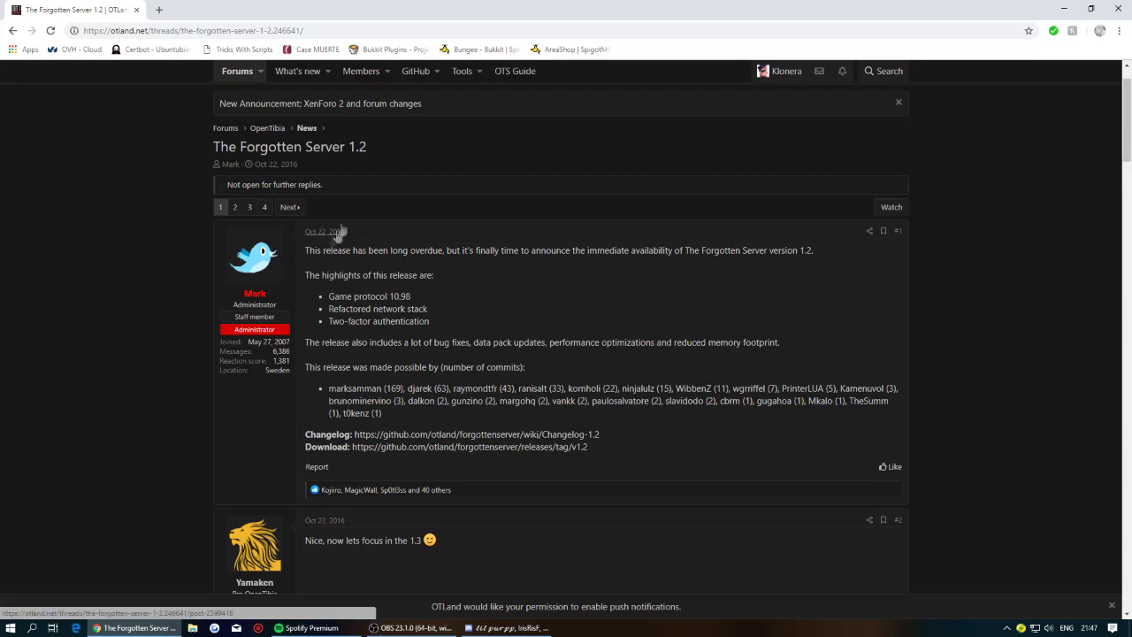
Step: Download theforgottenserver-v1.2-win64.zip from the Assets of the v1.2 GitHub release page
left_click_drag(372, 153, 238, 147)
left_click(433, 153)
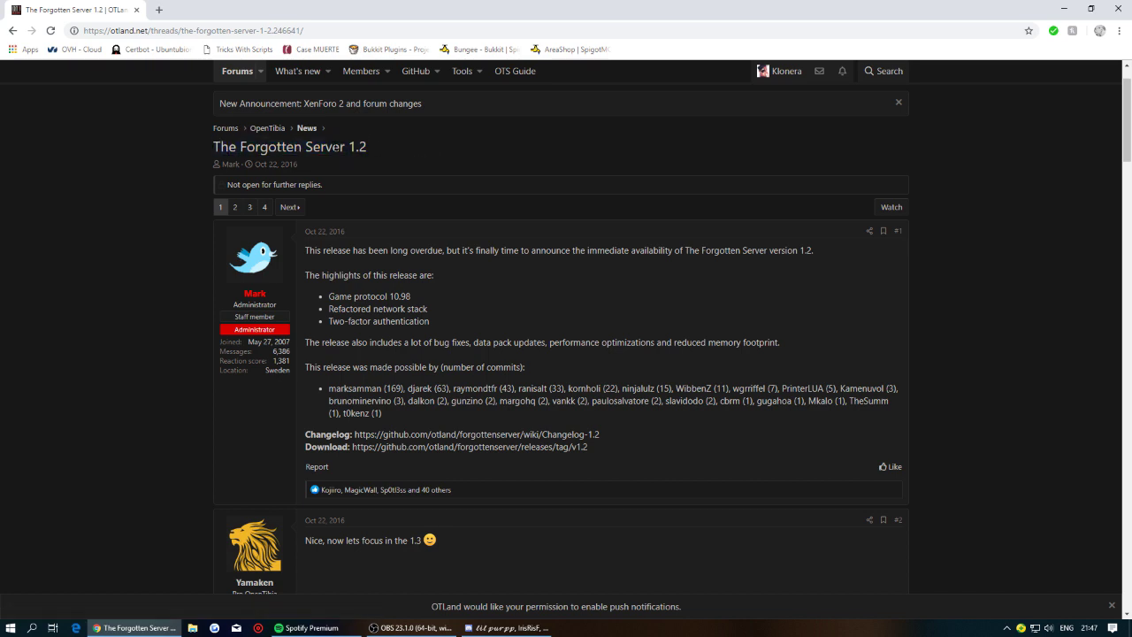
left_click(422, 169)
left_click(358, 450)
scroll(478, 412, "down", 1)
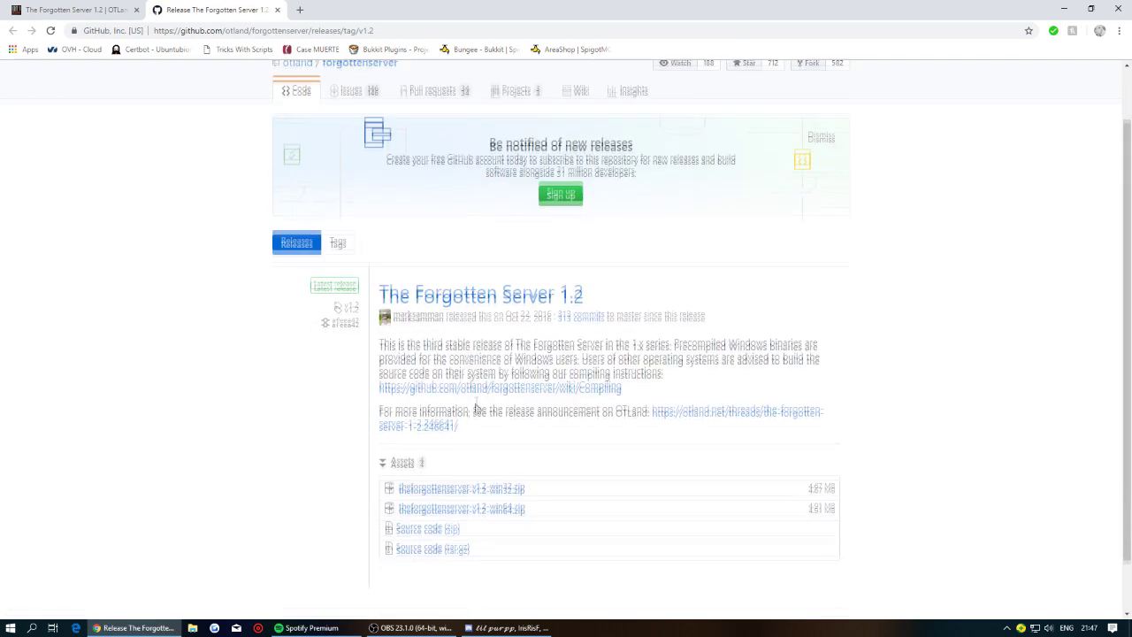
scroll(477, 412, "down", 1)
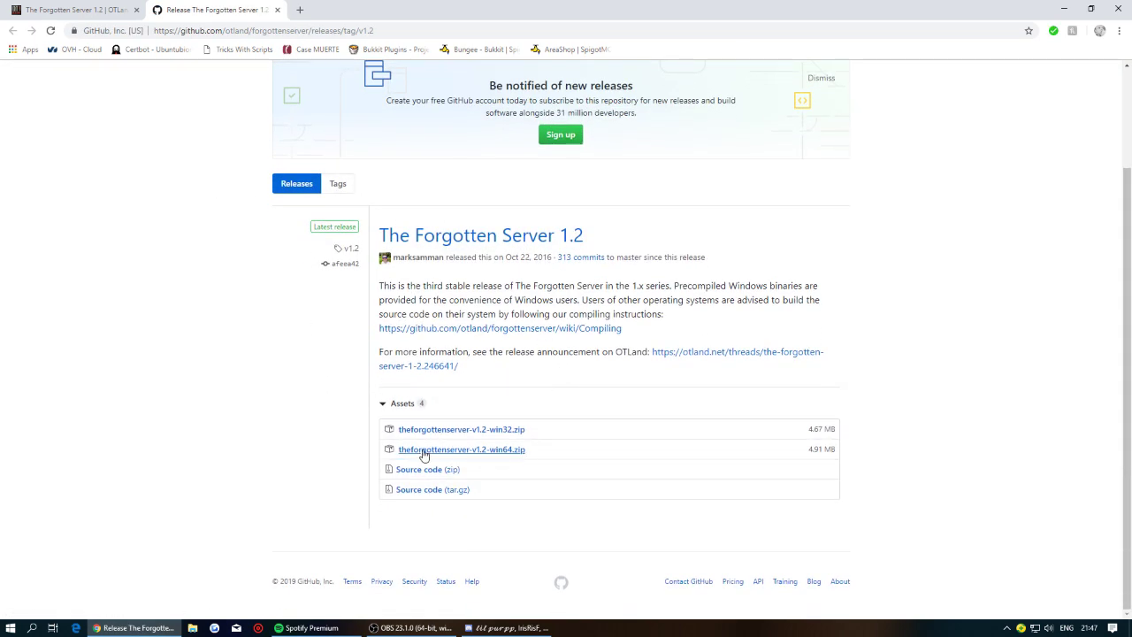
left_click(503, 452)
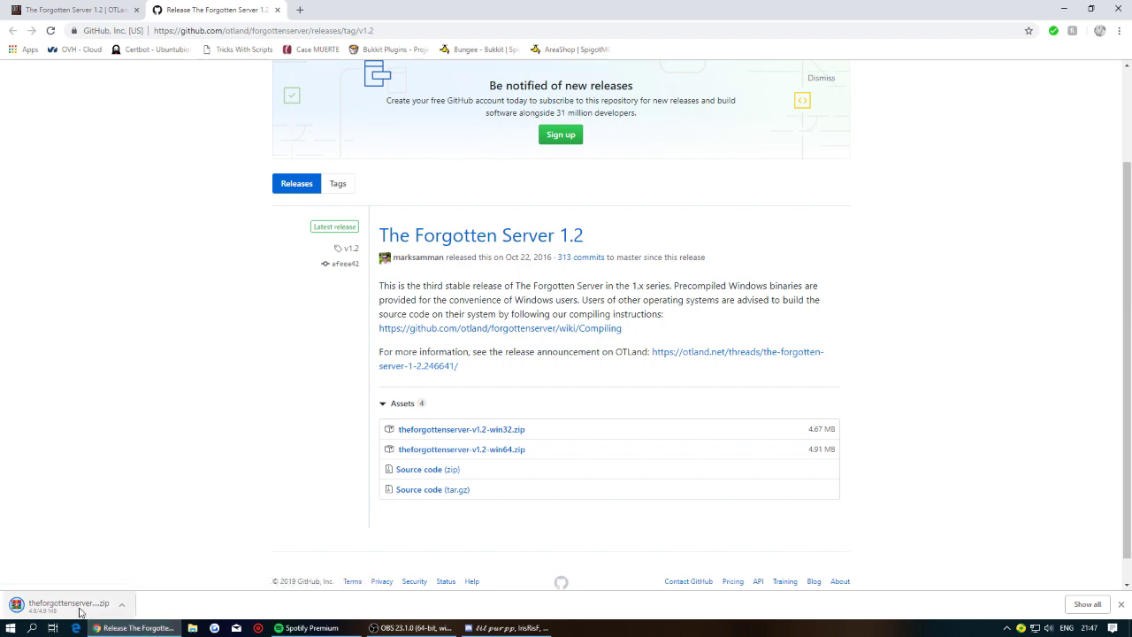
Step: Dismiss the antivirus notification about the downloaded file
left_click(1091, 9)
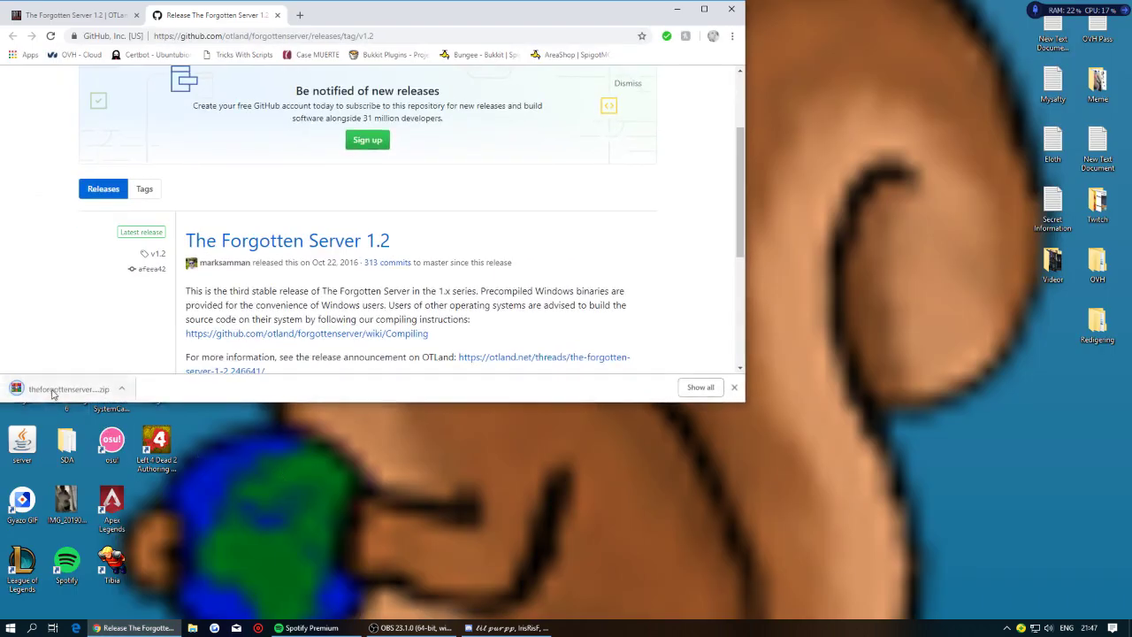
left_click(704, 9)
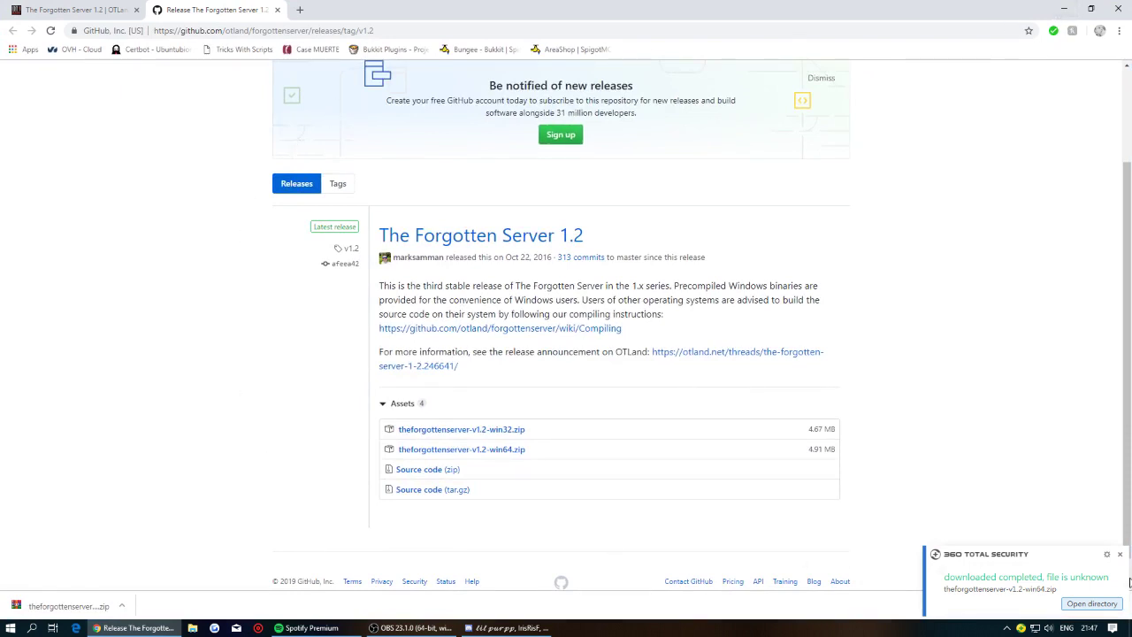
left_click(1120, 557)
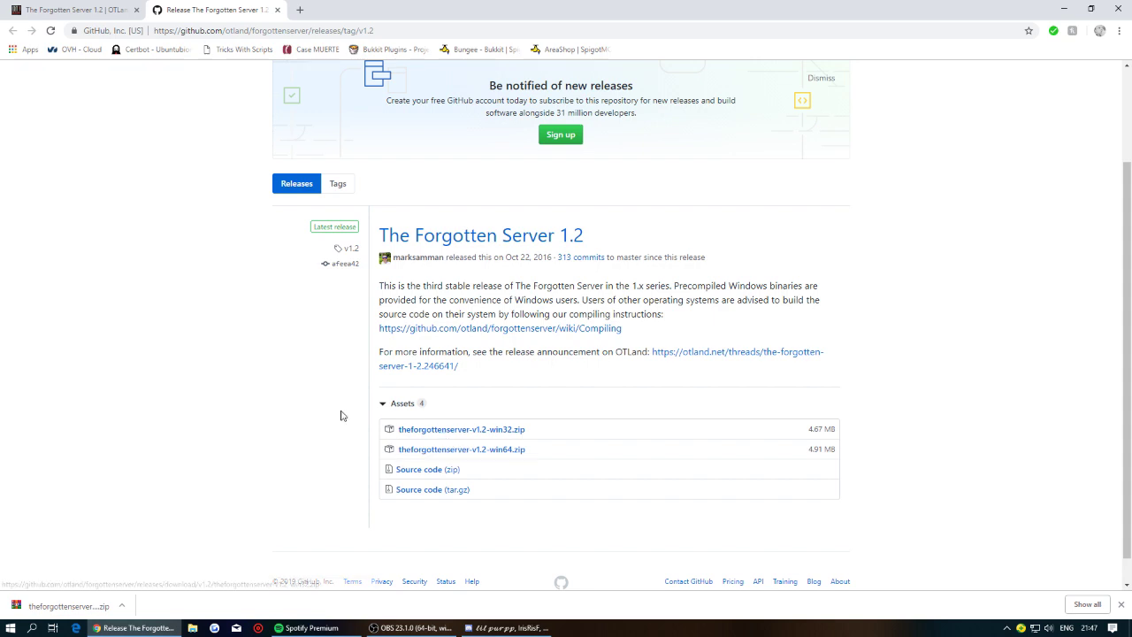
Step: Search Google for 'otland gesior acc tfs 1.0' and follow the thread's Gesior2012 TFS-1.0 GitHub link
left_click(300, 9)
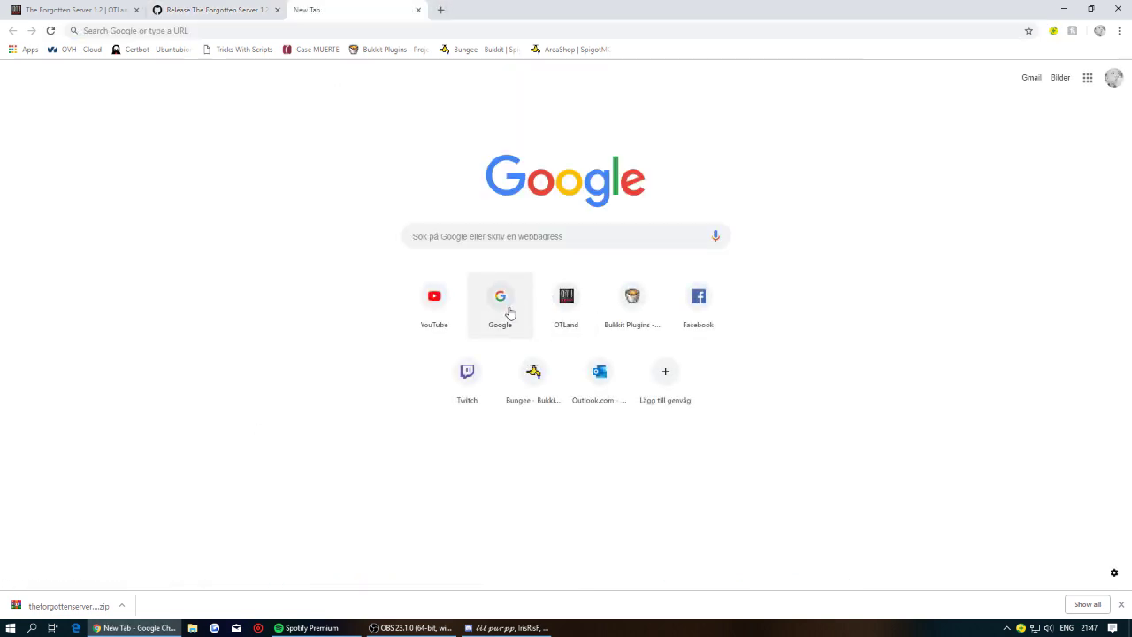
left_click(500, 305)
type("otland ")
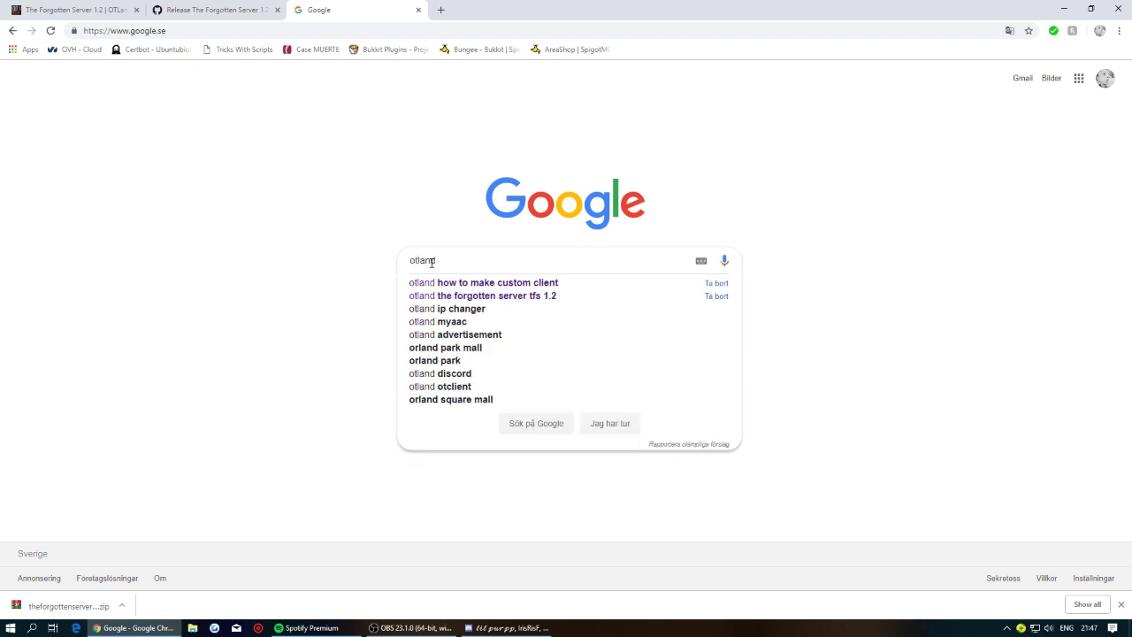
type("gesior acc tfs 1.0")
key("Return")
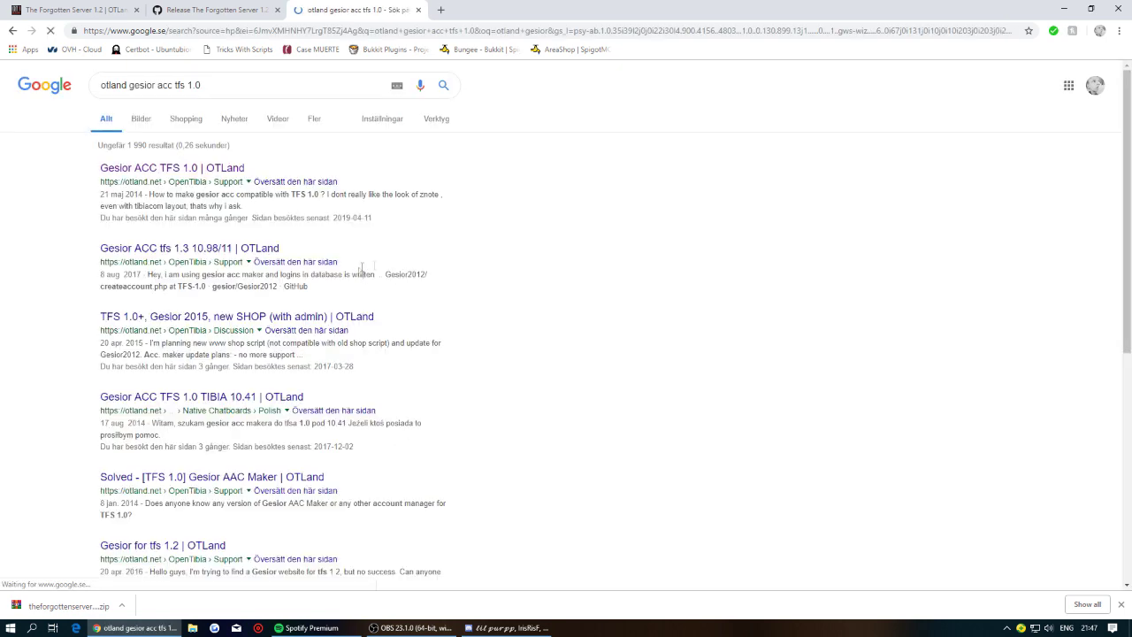
left_click(124, 175)
scroll(153, 279, "down", 2)
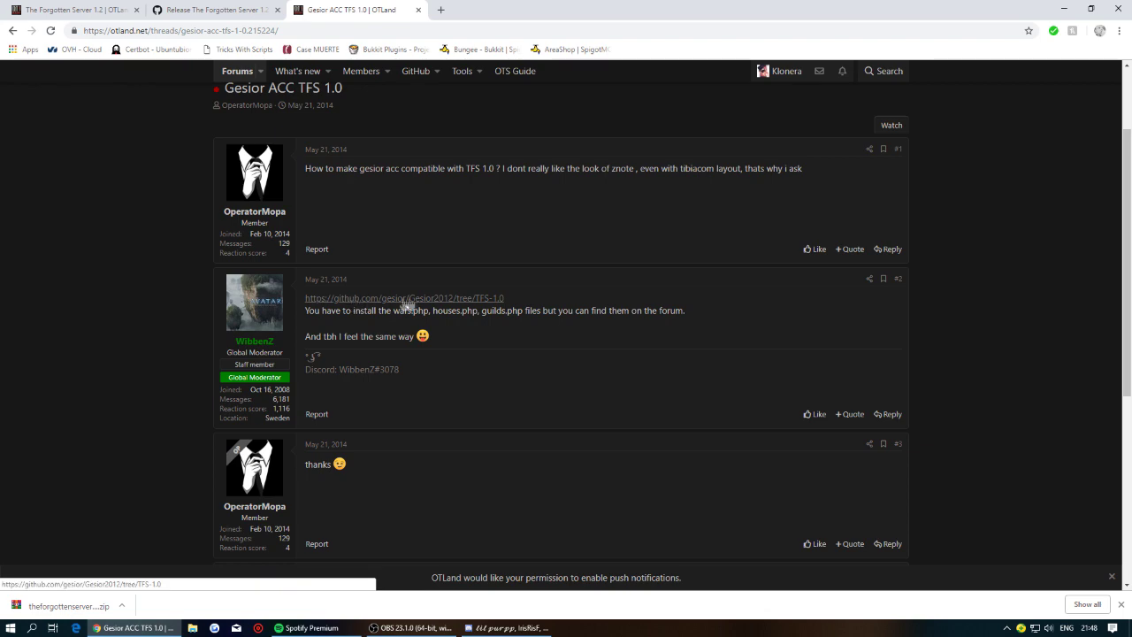
left_click(442, 298)
Step: Download the Gesior2012 TFS-1.0 repository as a ZIP via Clone or download
scroll(177, 275, "down", 2)
scroll(204, 168, "down", 1)
left_click(369, 31)
left_click(162, 119)
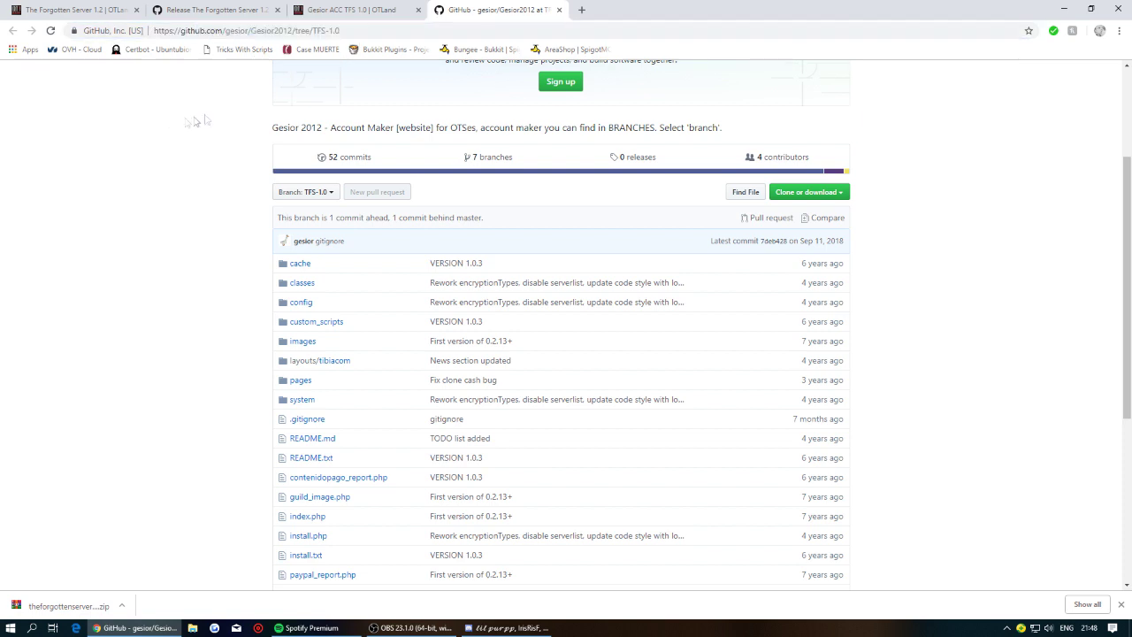
left_click(838, 197)
left_click(799, 290)
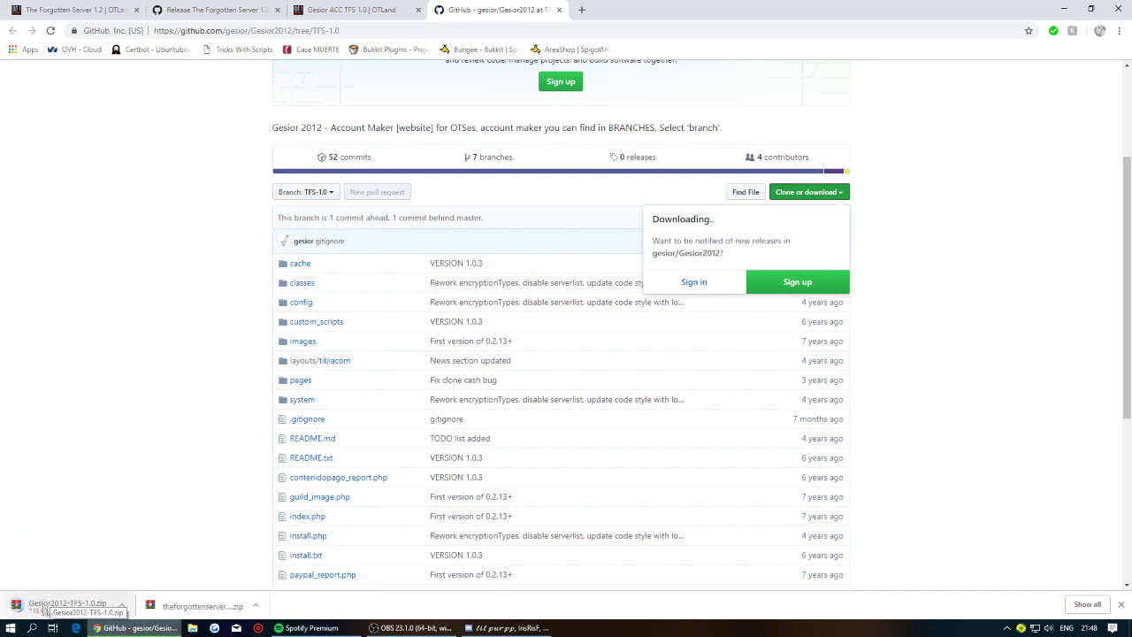
Step: Drag Gesior2012-TFS-1.0.zip onto the desktop
left_click(1091, 8)
left_click_drag(54, 389, 604, 469)
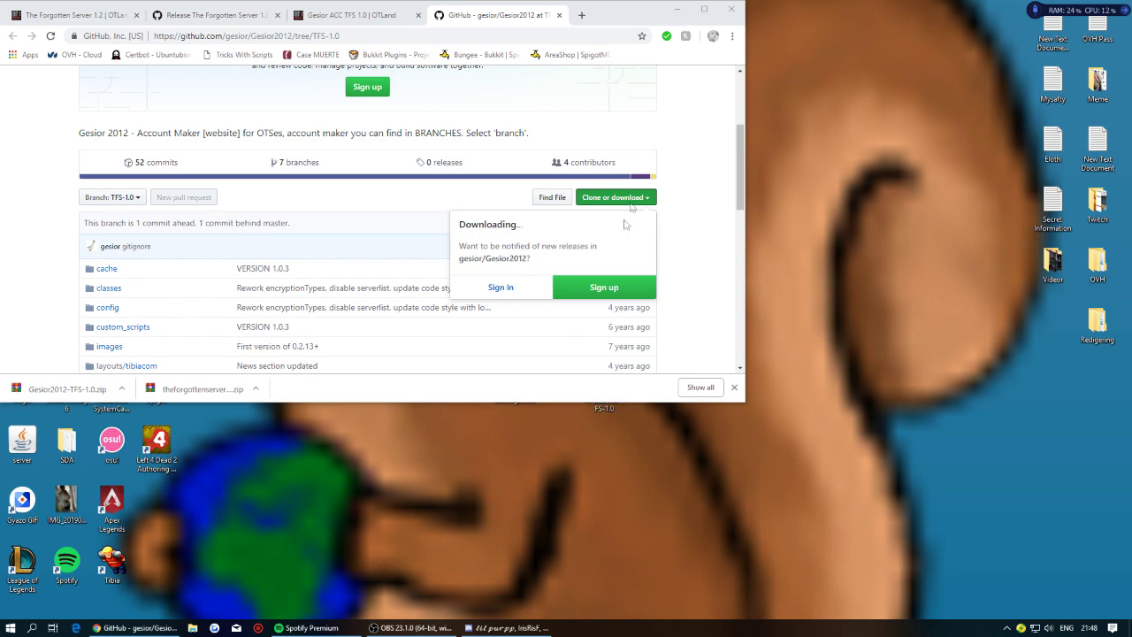
left_click(706, 10)
left_click(582, 10)
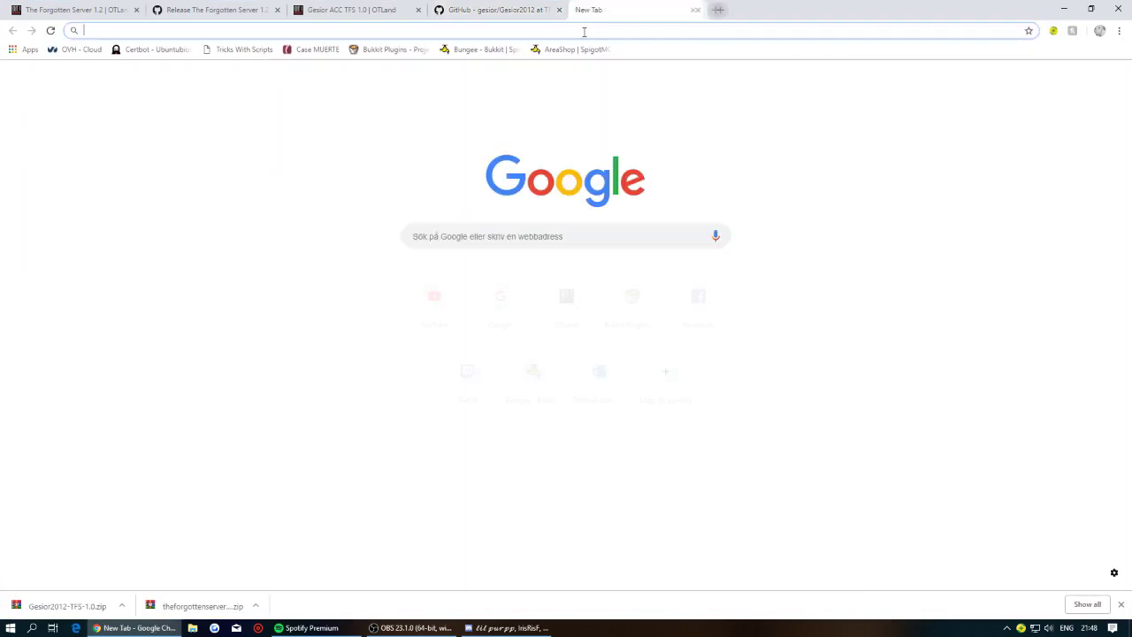
Step: Search Google for 'otland ip changer' and download the thread's ipchanger.exe attachment
type("google.se")
key("Return")
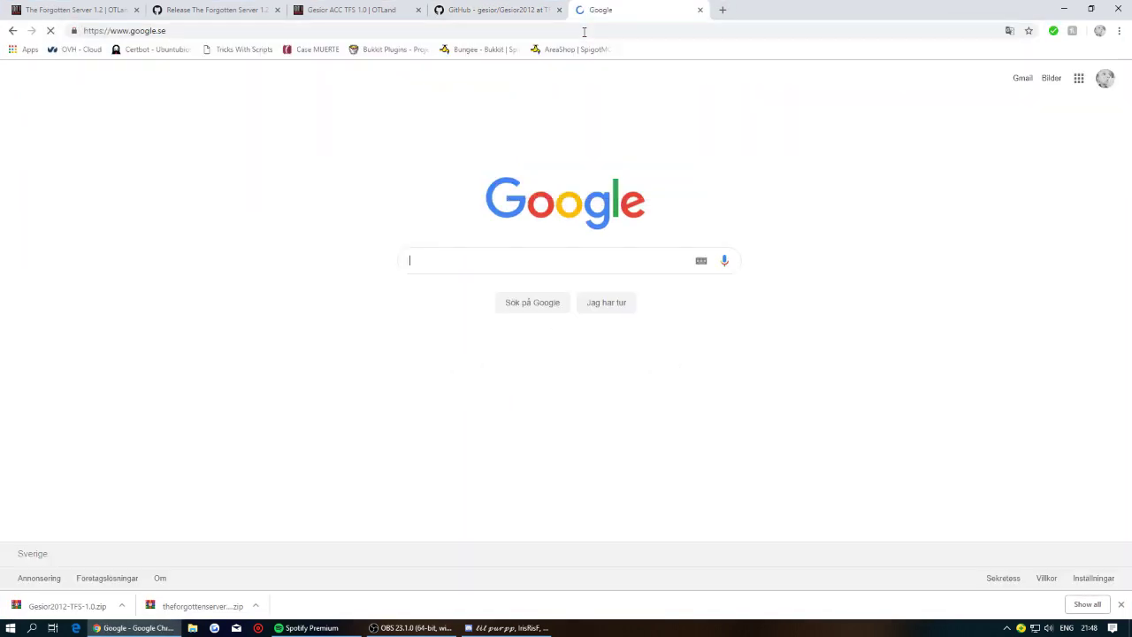
type("otland ip changer")
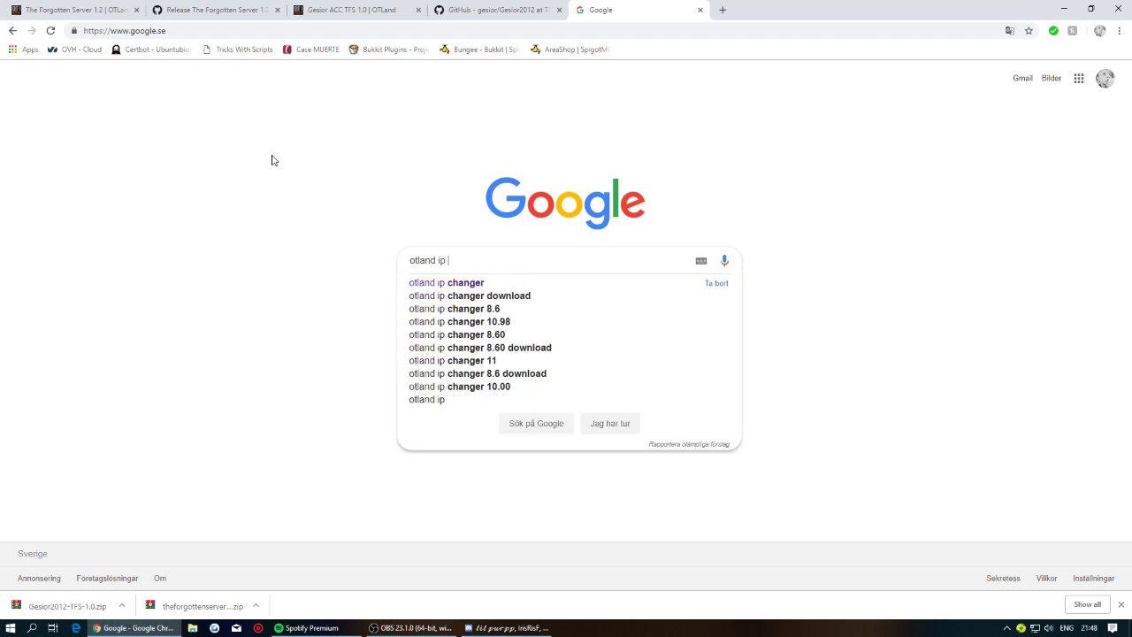
key("Return")
left_click(189, 170)
scroll(478, 384, "down", 1)
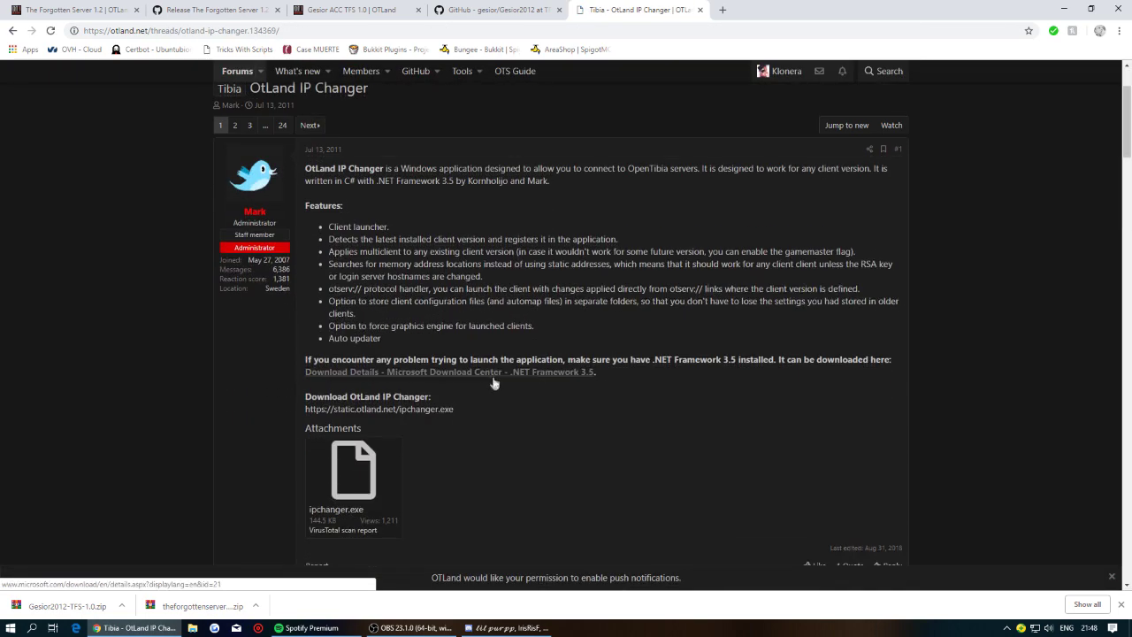
scroll(495, 382, "down", 1)
left_click(354, 397)
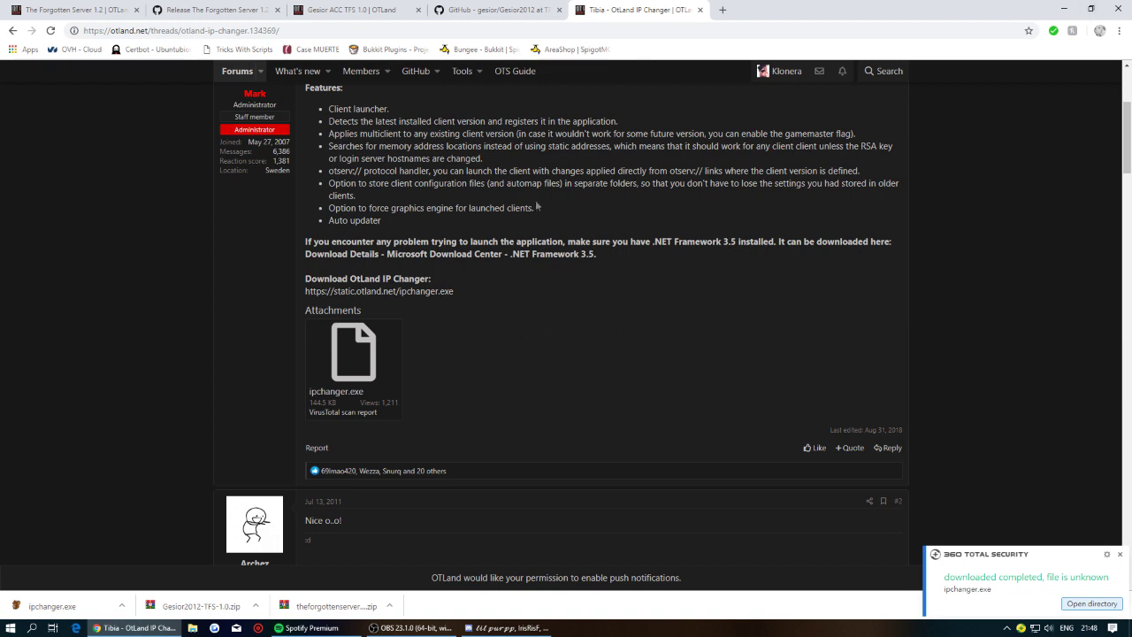
left_click(723, 9)
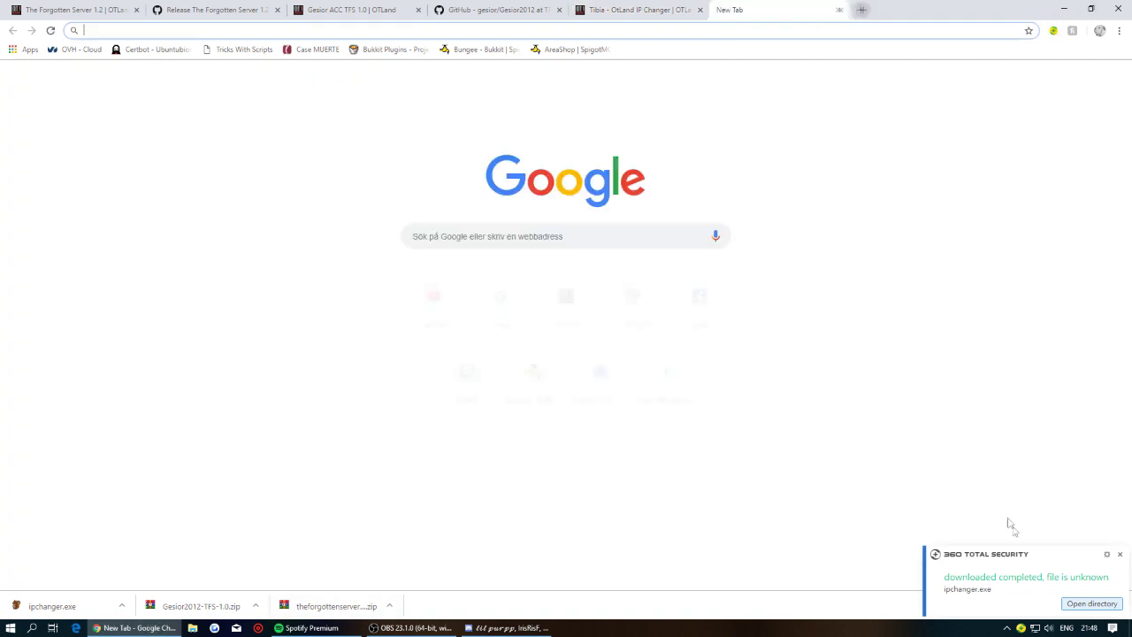
Step: Search 'xampp download' and start the XAMPP for Windows download on apachefriends.org
left_click(497, 329)
left_click(428, 255)
type("xampp downalod")
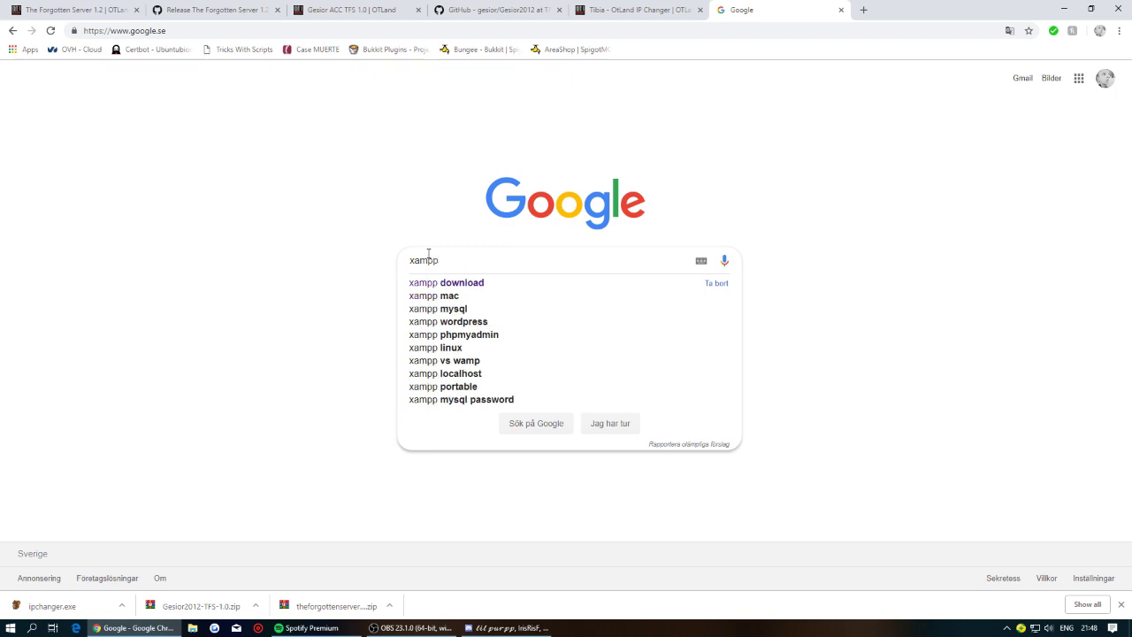
key("Down")
key("Return")
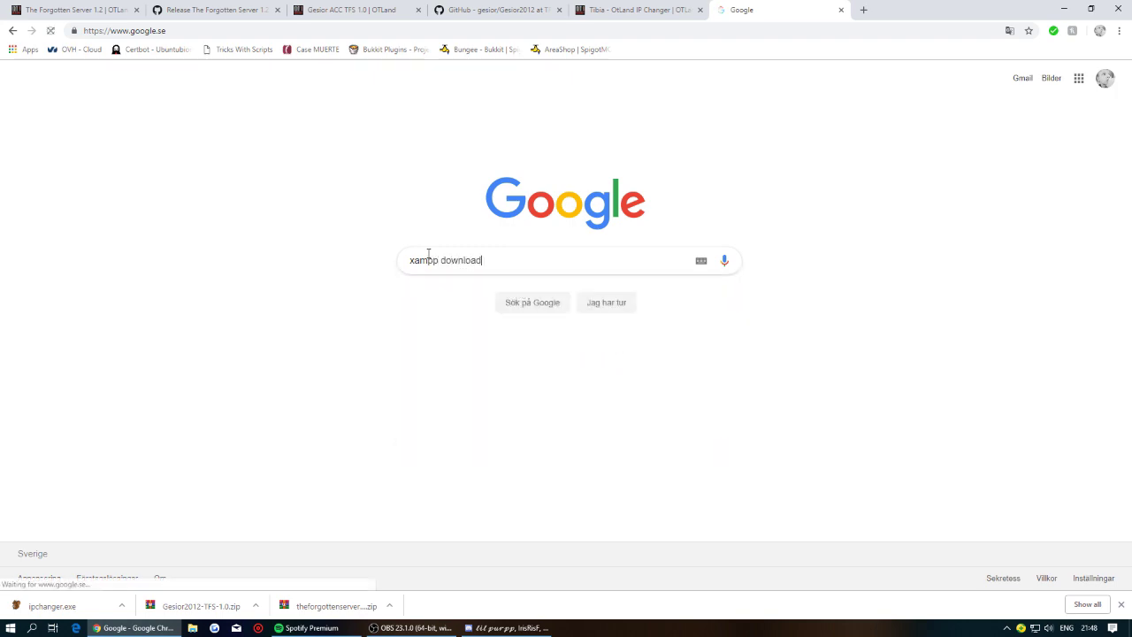
left_click(194, 168)
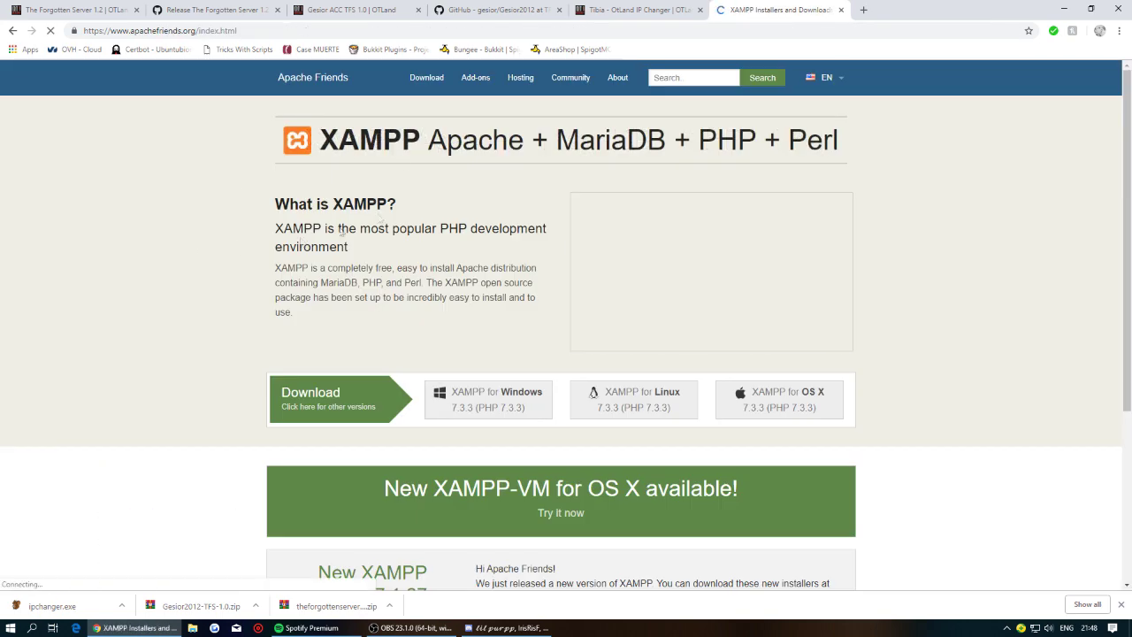
scroll(504, 349, "down", 1)
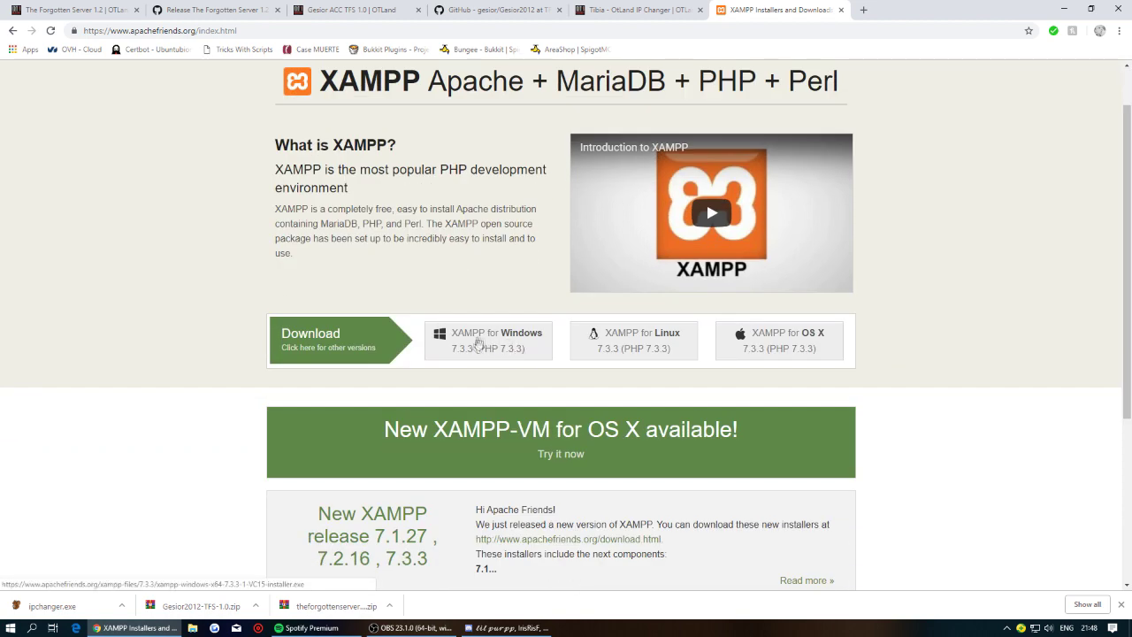
left_click(482, 341)
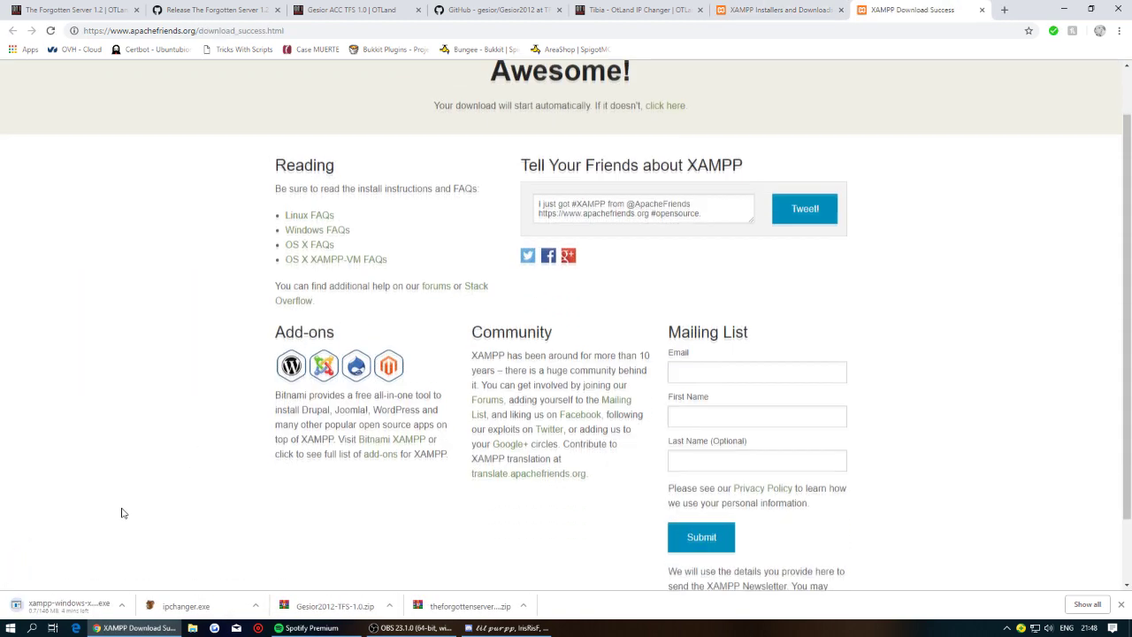
Step: Cancel the XAMPP download, then close the download shelf and both XAMPP tabs
right_click(77, 608)
left_click(132, 536)
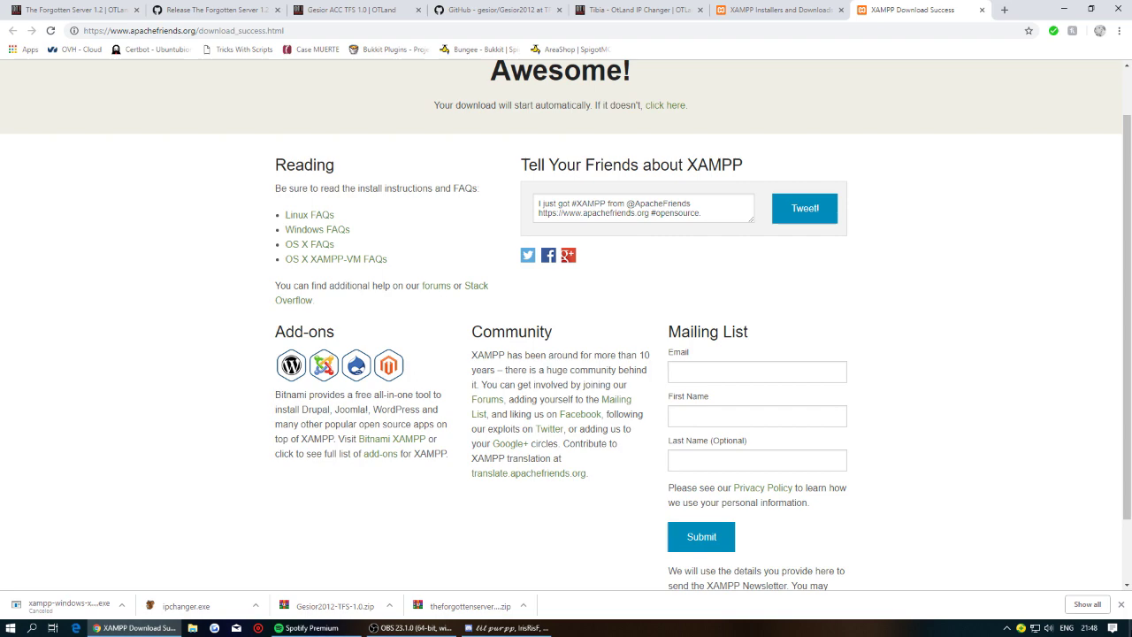
left_click(1121, 606)
scroll(1006, 424, "up", 1)
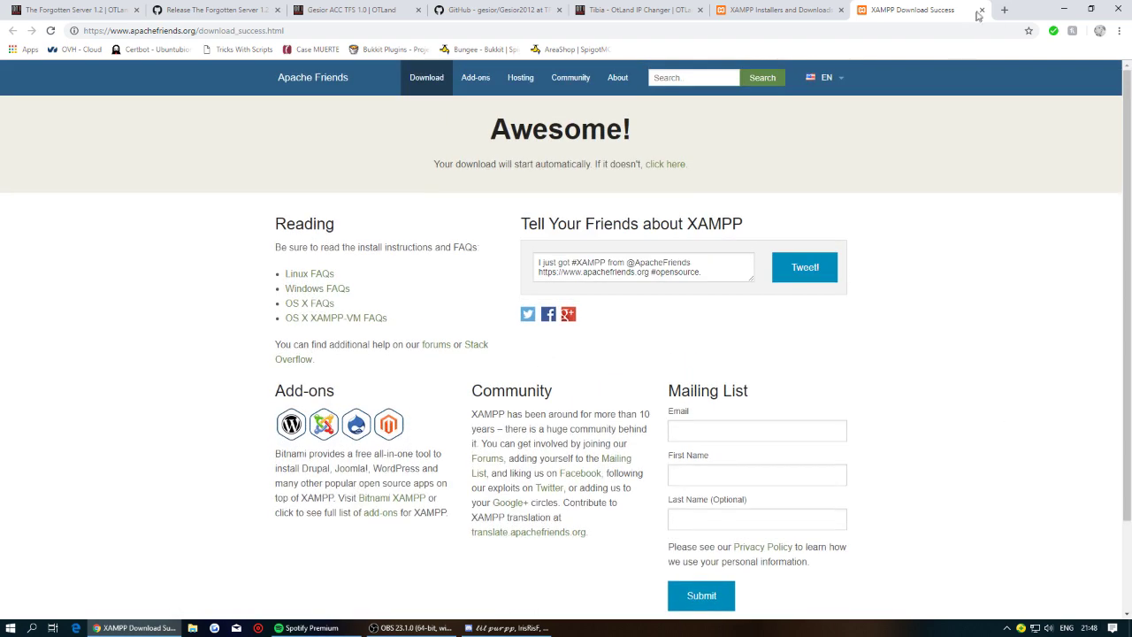
left_click(981, 10)
left_click(841, 10)
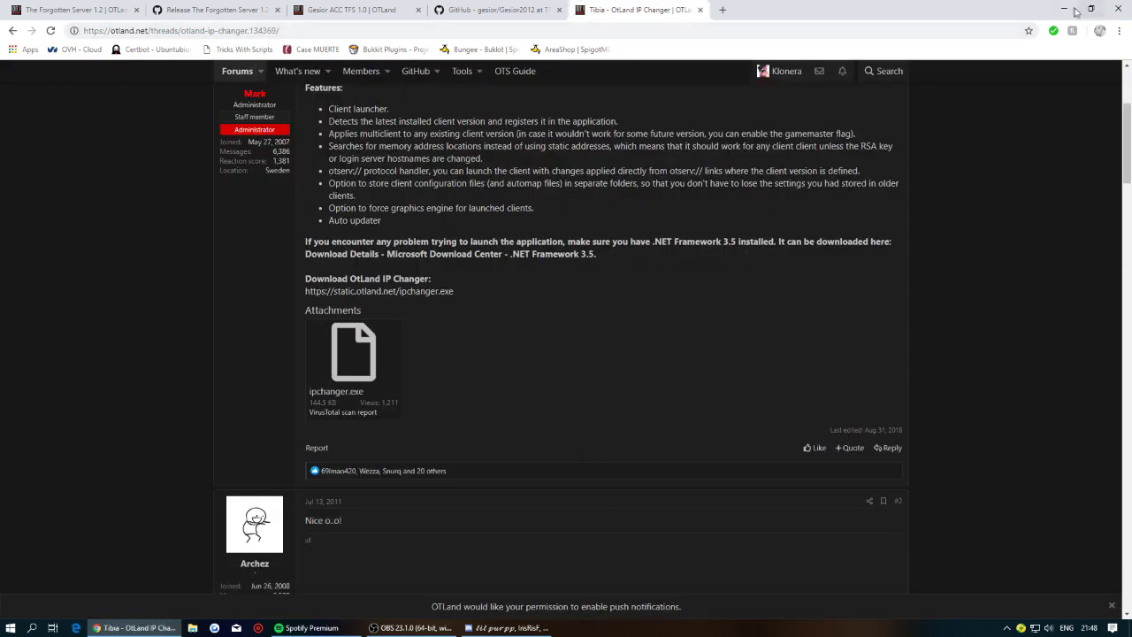
Step: Arrange the two server archives side by side on the desktop and delete the stray ipchanger icon
left_click(1074, 11)
left_click_drag(466, 356, 652, 480)
left_click_drag(531, 404, 460, 367)
left_click(470, 261)
left_click_drag(470, 261, 514, 261)
left_click_drag(157, 22, 462, 268)
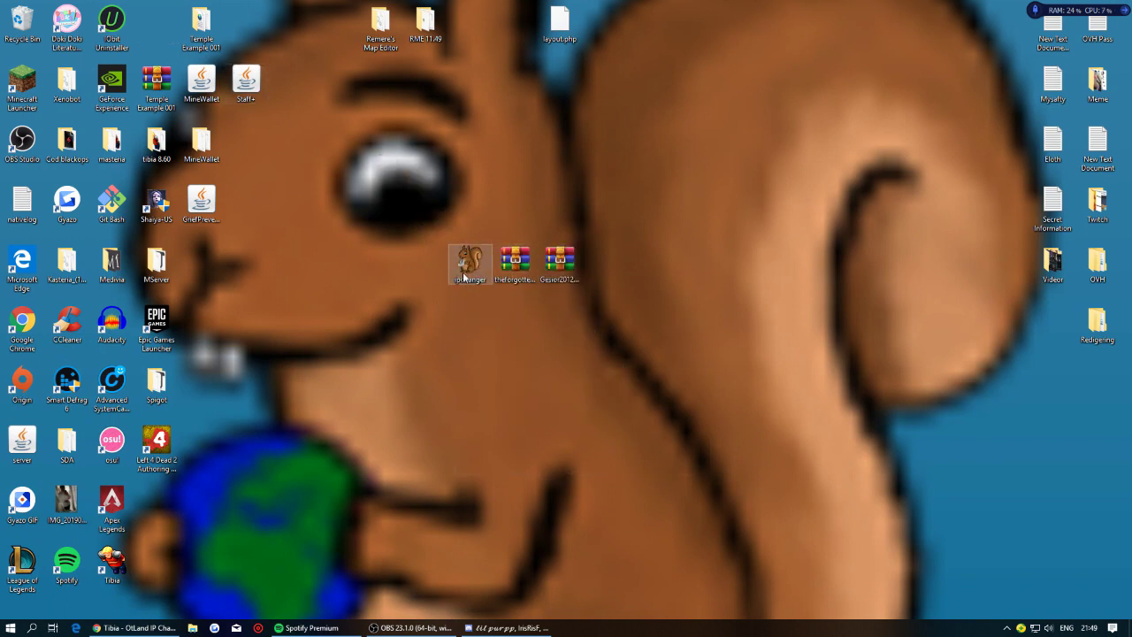
key("Delete")
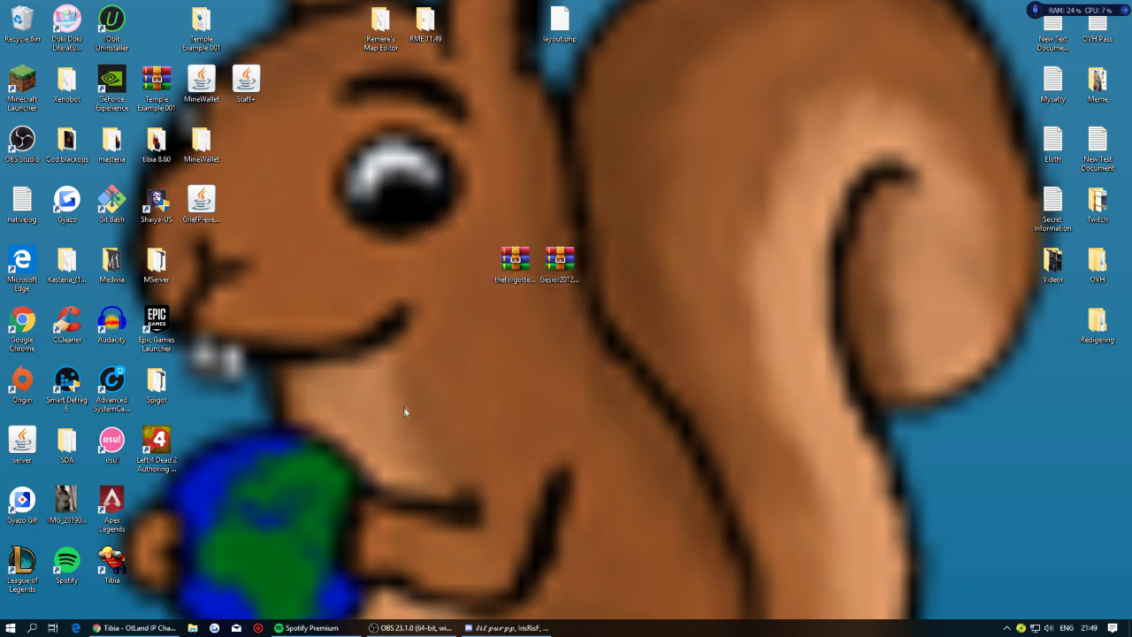
Step: Copy ipchanger.exe onto the desktop using Show in folder from Chrome's Downloads page
left_click(133, 628)
left_click(1092, 9)
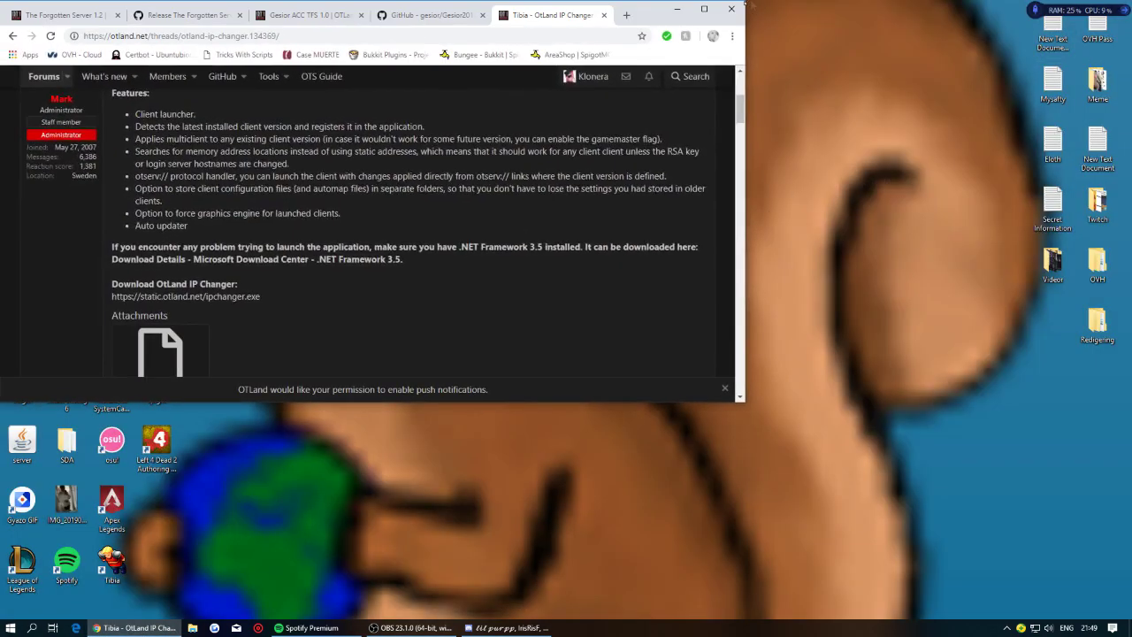
left_click(733, 35)
left_click(655, 113)
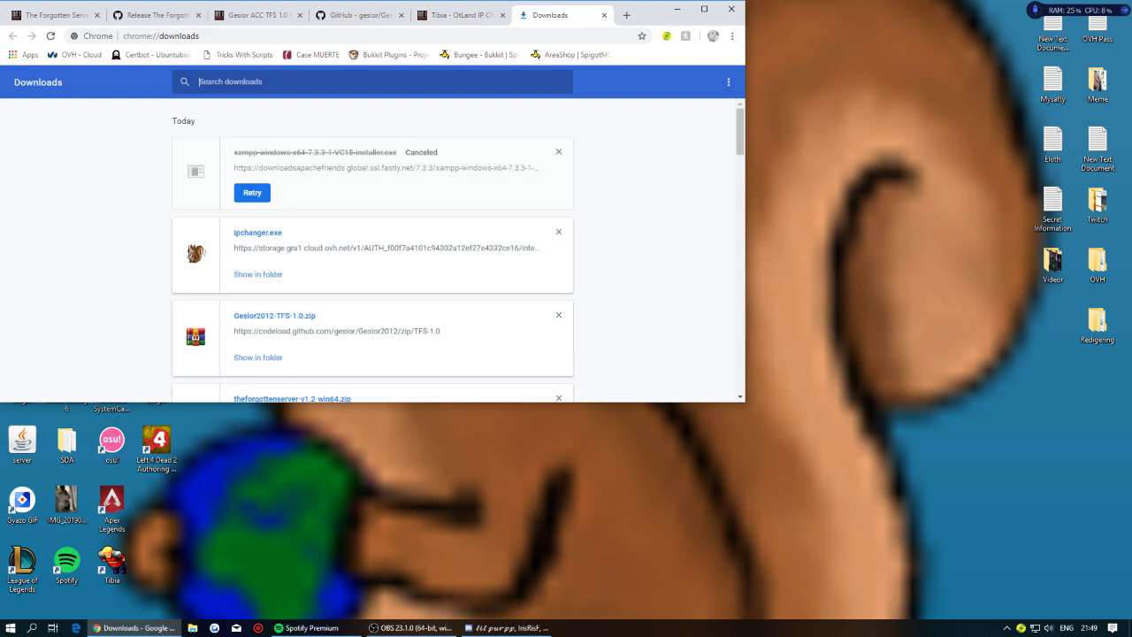
left_click(254, 276)
left_click_drag(547, 276, 378, 444)
left_click(1054, 194)
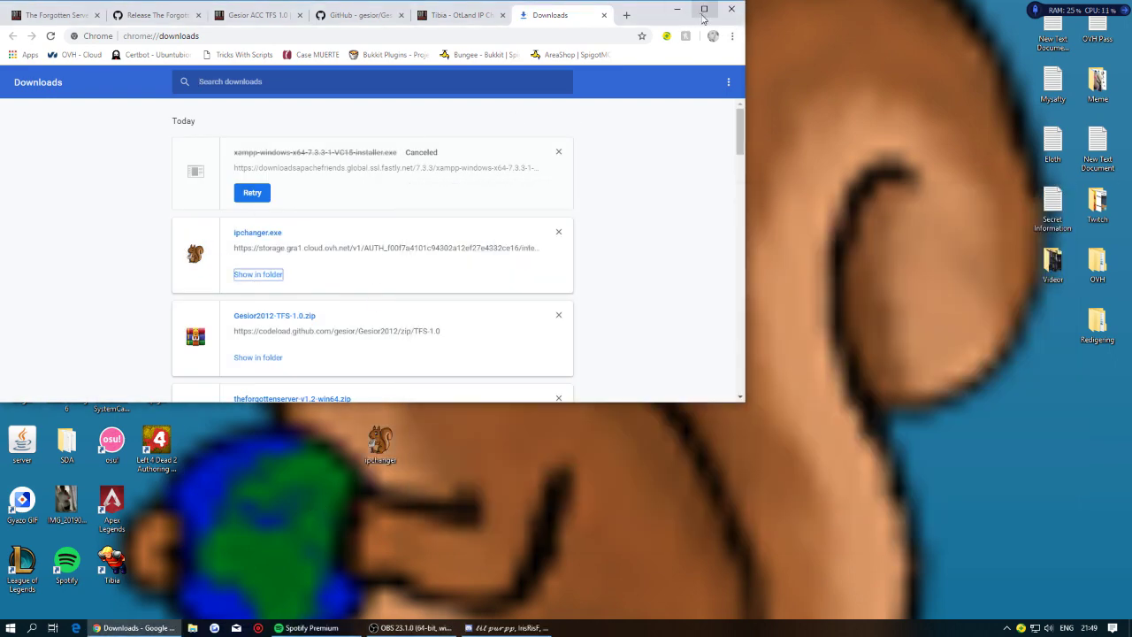
Step: Close the Downloads page and place ipchanger beside the theforgottenserver and Gesior2012 zips
left_click(705, 9)
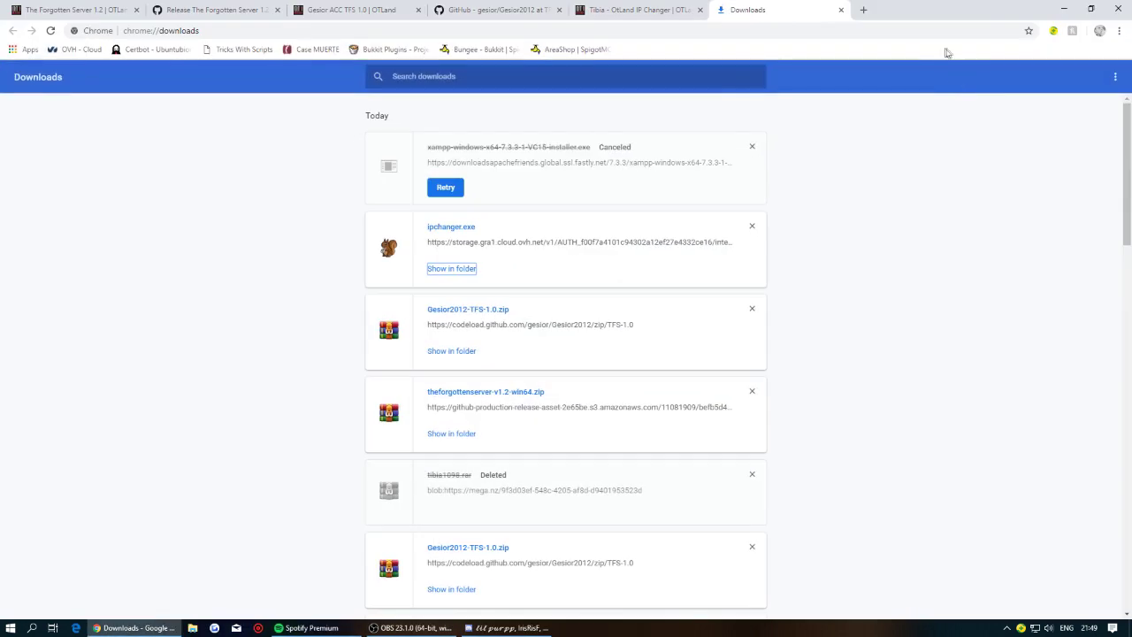
left_click(841, 10)
left_click(1064, 9)
left_click_drag(371, 463, 471, 266)
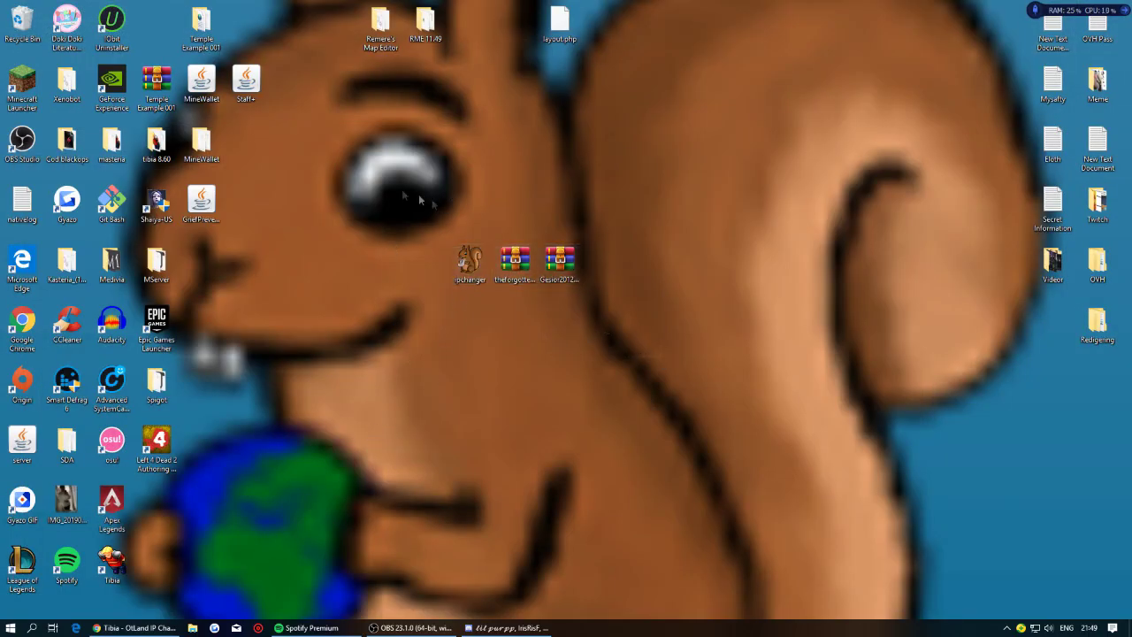
left_click(597, 327)
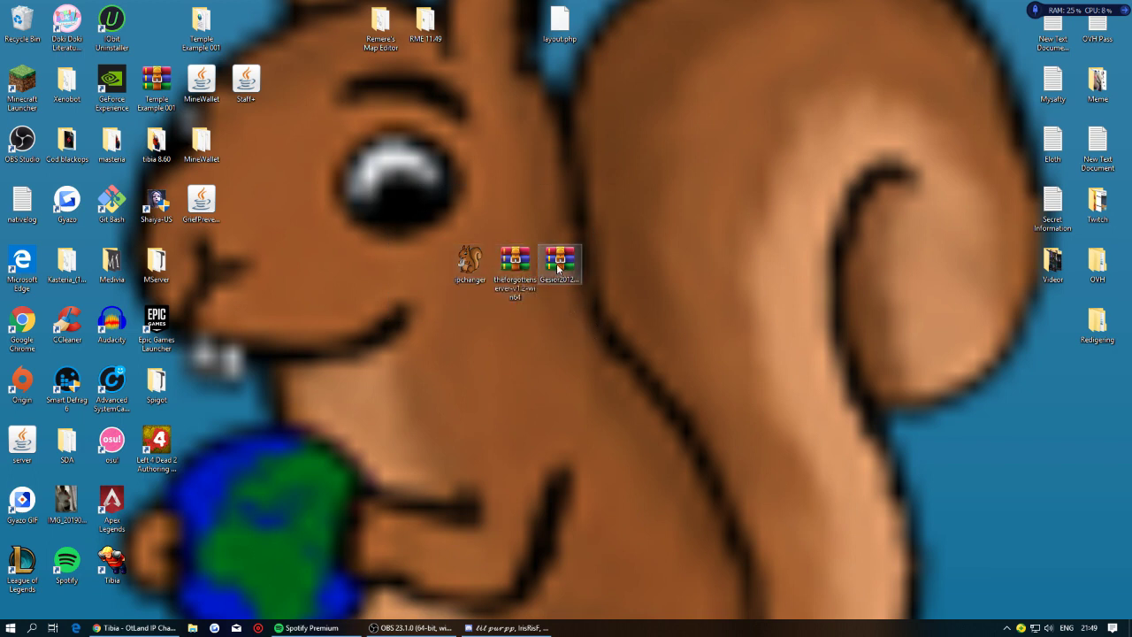
left_click(552, 279)
left_click(556, 334)
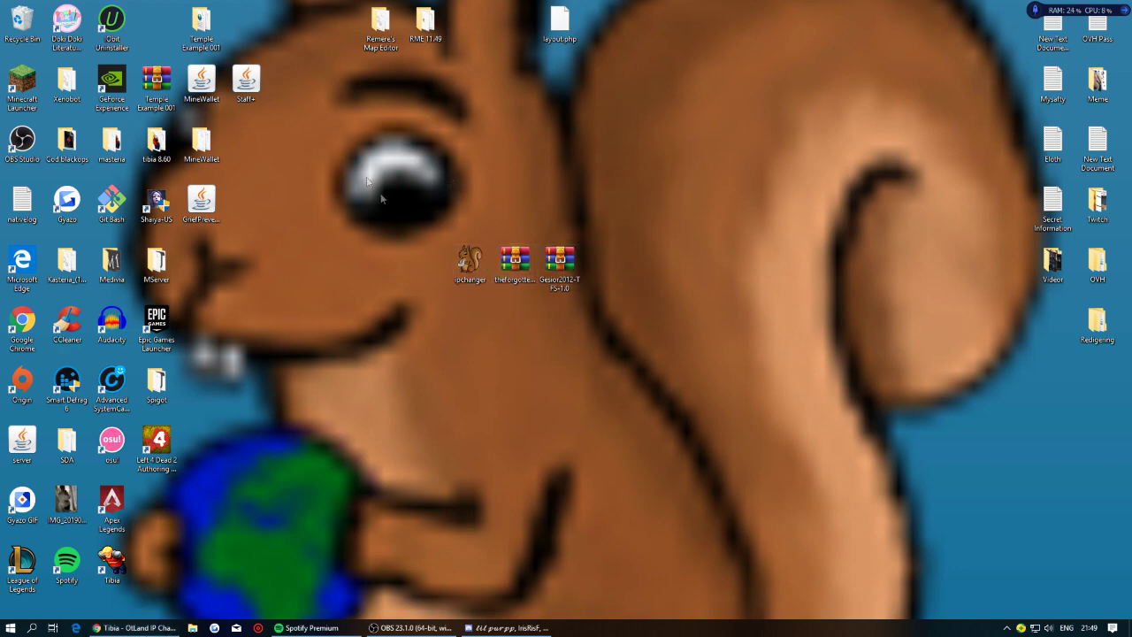
Step: Drag the theforgottenserver-v1.2-win64 folder out of its zip in WinRAR onto the desktop
left_click(523, 276)
double_click(523, 276)
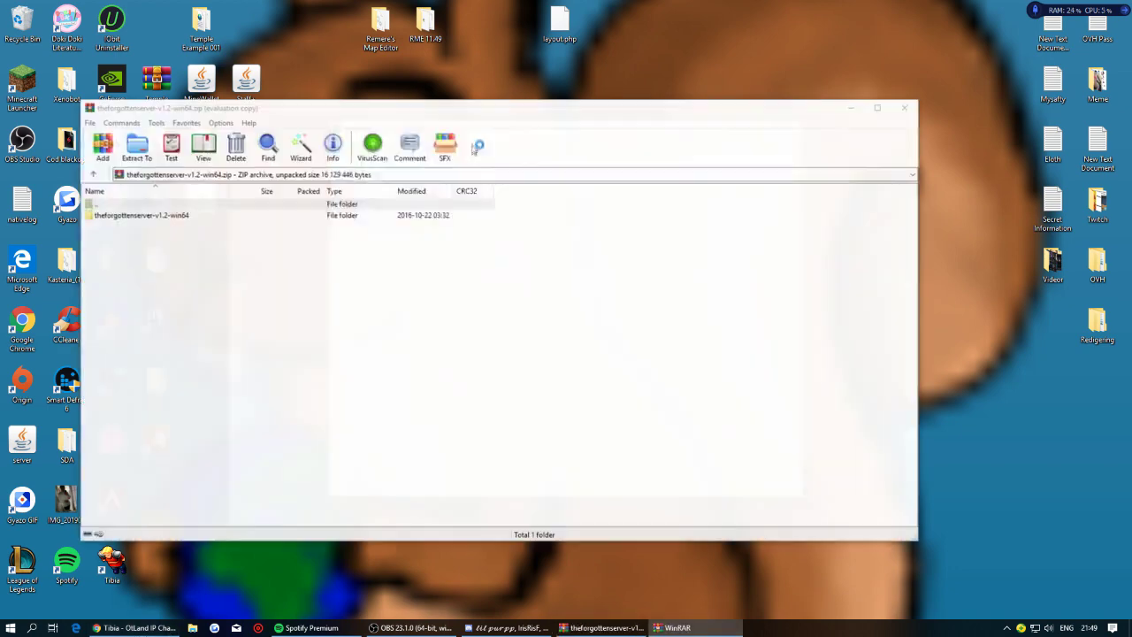
left_click(801, 118)
left_click_drag(468, 111, 895, 150)
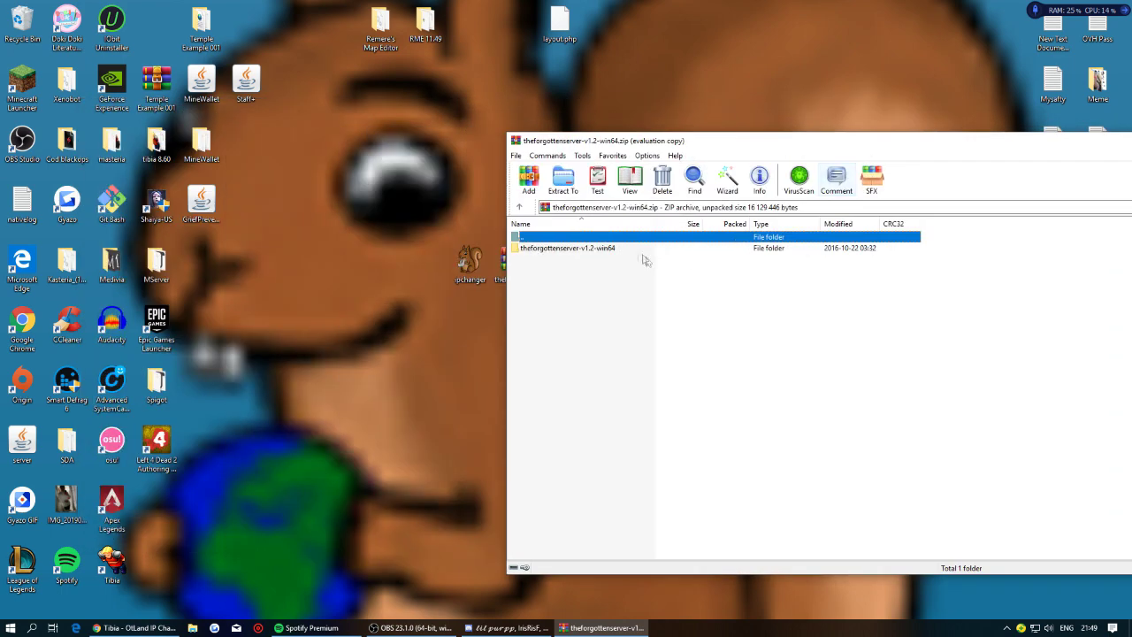
left_click(583, 248)
left_click_drag(468, 296, 420, 275)
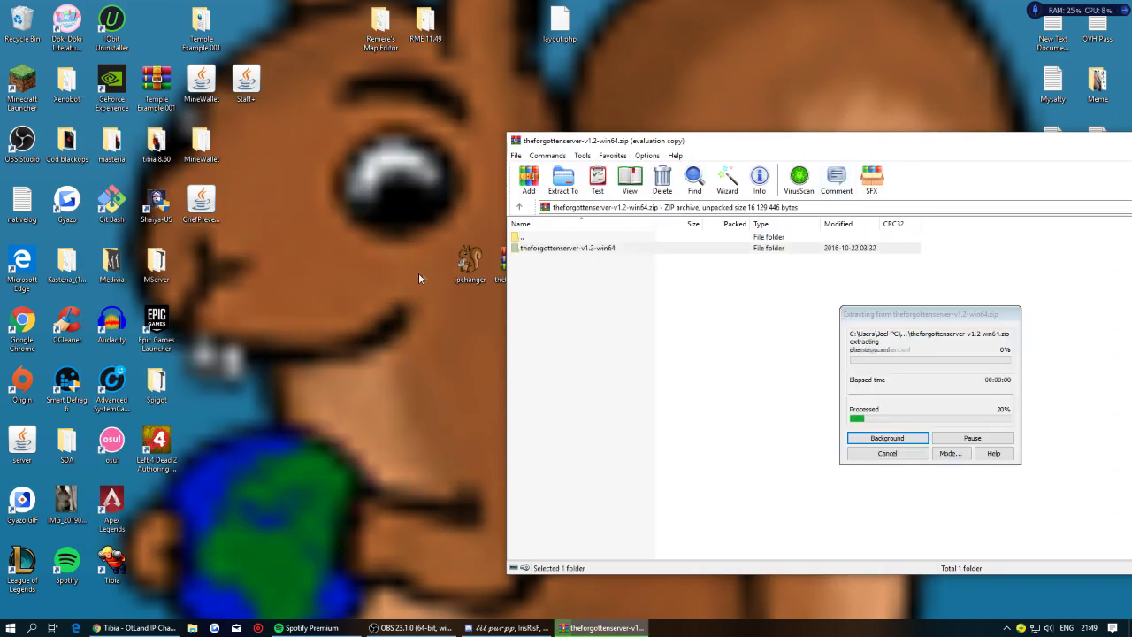
left_click_drag(752, 140, 483, 167)
left_click(1065, 165)
left_click_drag(426, 208, 521, 205)
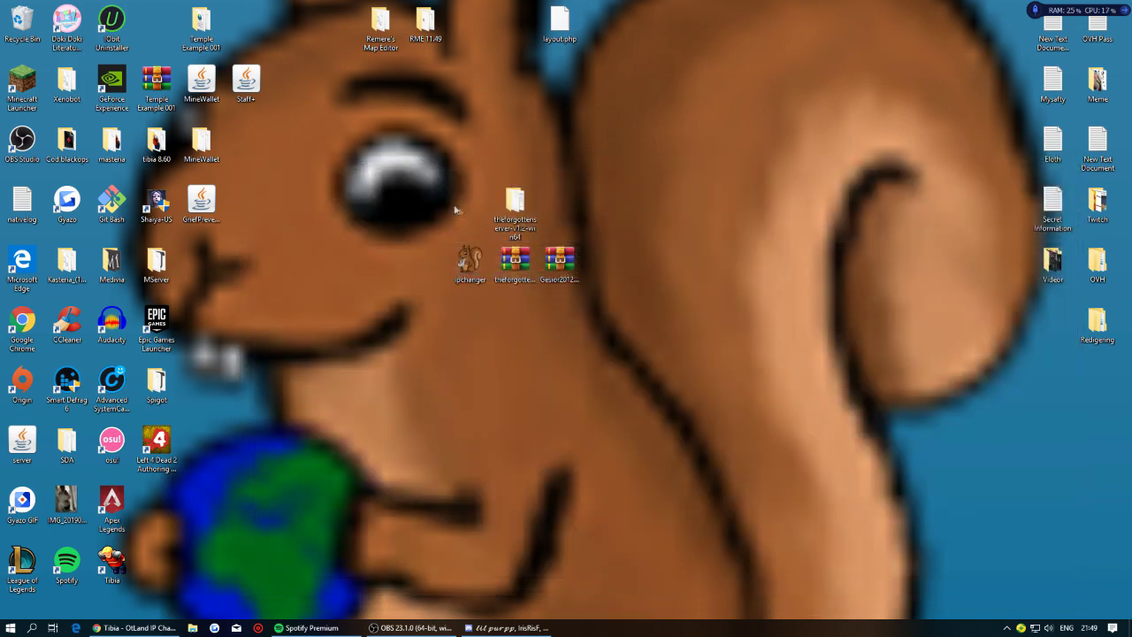
Step: Open and close the Gesior2012 archive, then open the extracted server folder
double_click(559, 261)
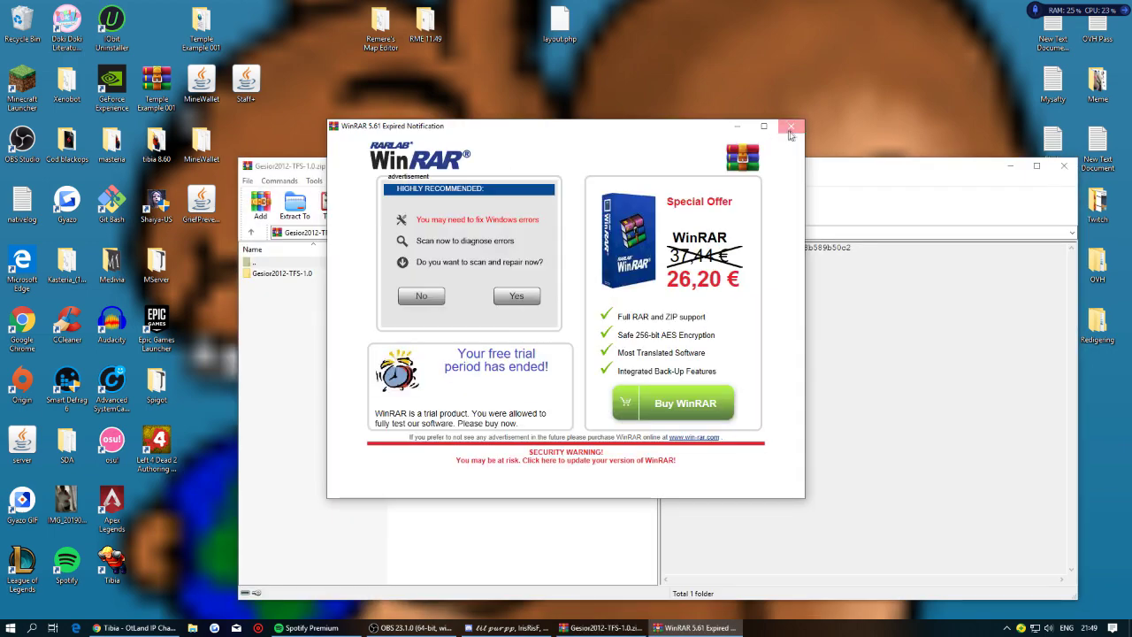
left_click(792, 127)
key("Escape")
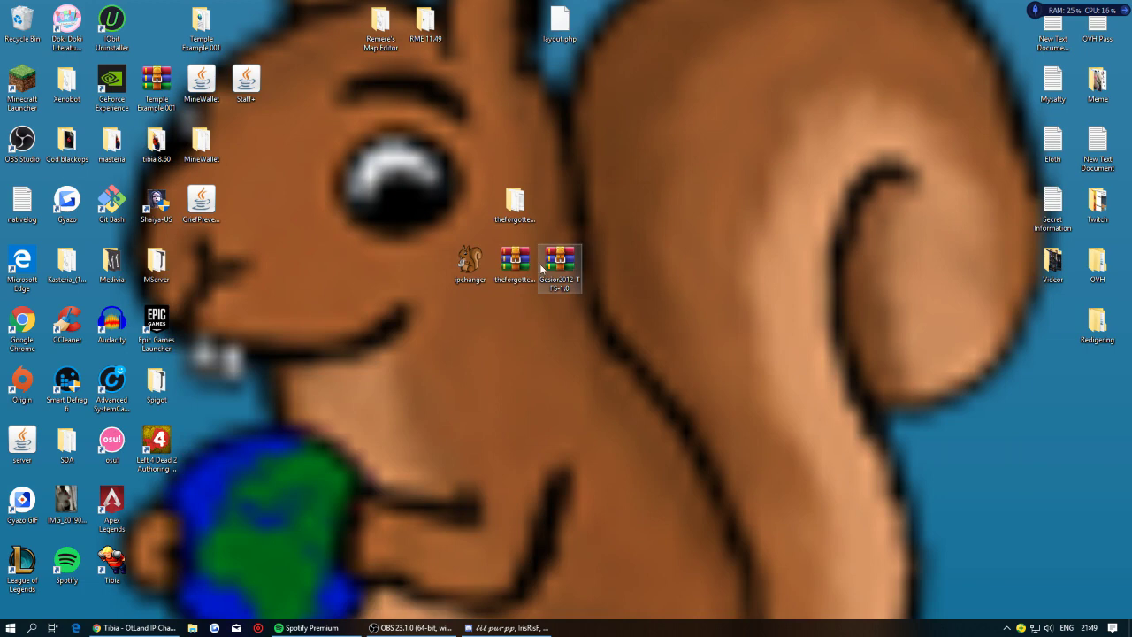
double_click(516, 202)
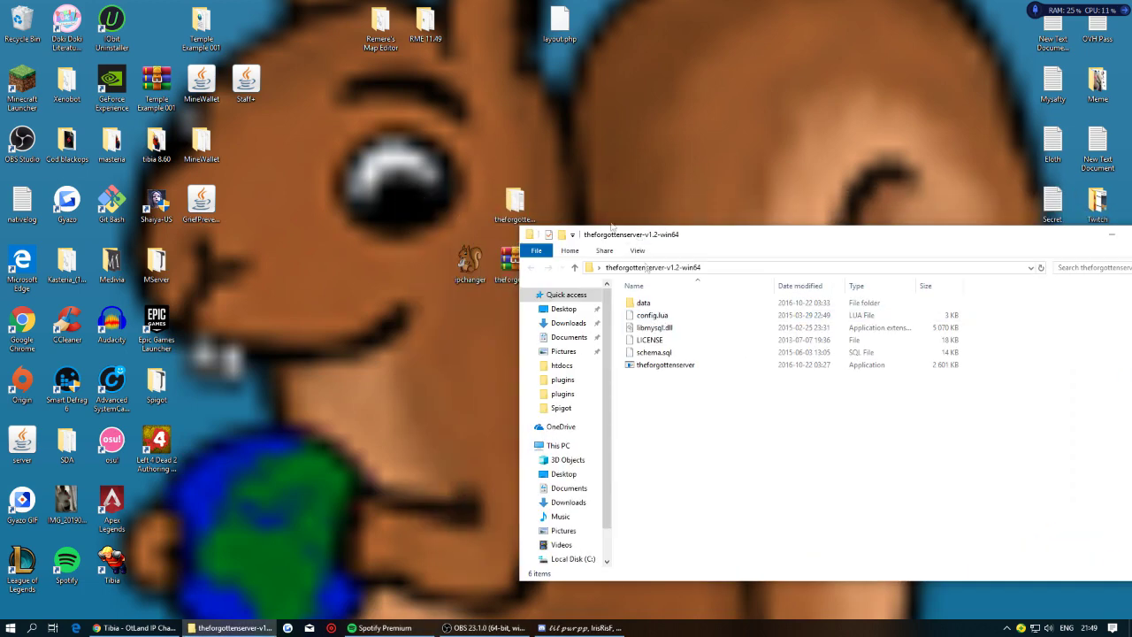
Step: Open config.lua in Notepad via Open with, without making it the default, then close it
left_click(652, 315)
right_click(652, 315)
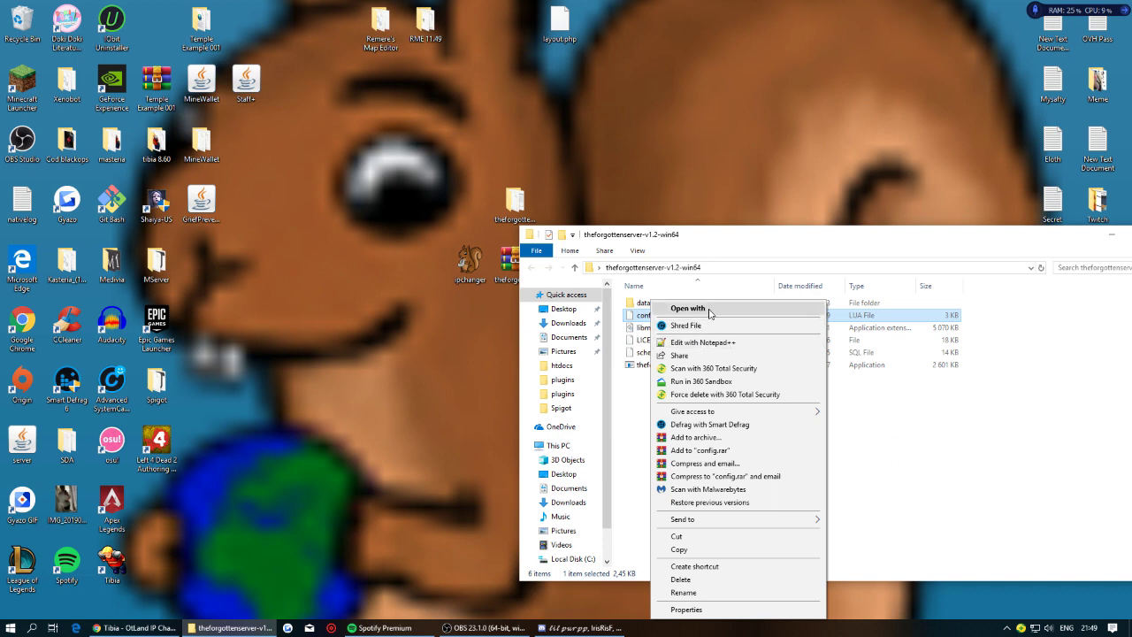
left_click(709, 314)
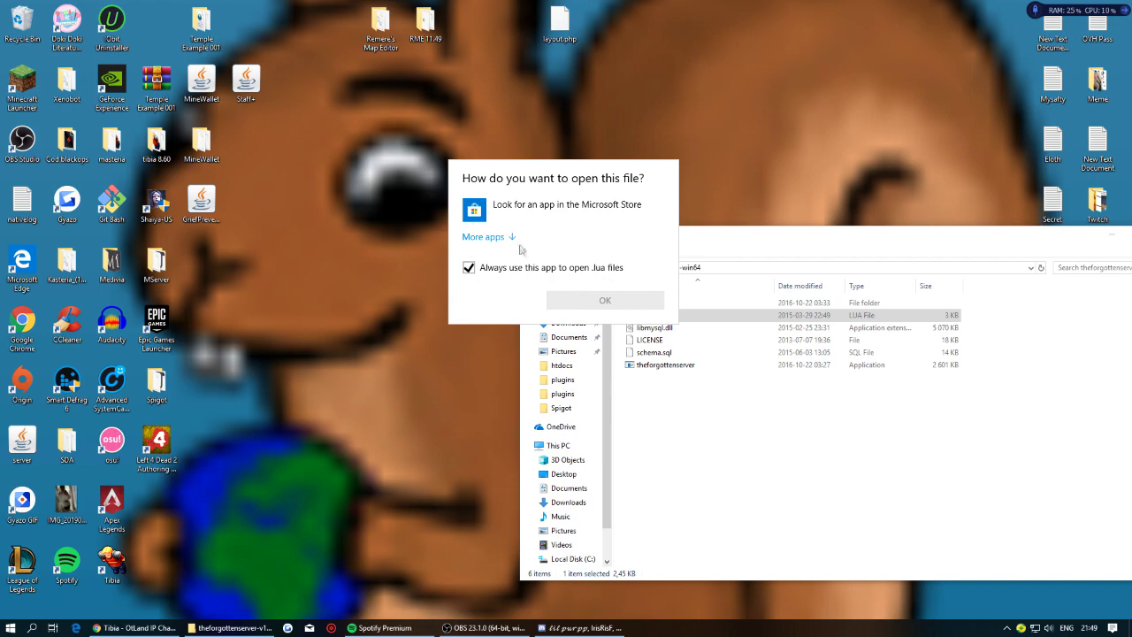
left_click(515, 237)
left_click(537, 296)
left_click(549, 411)
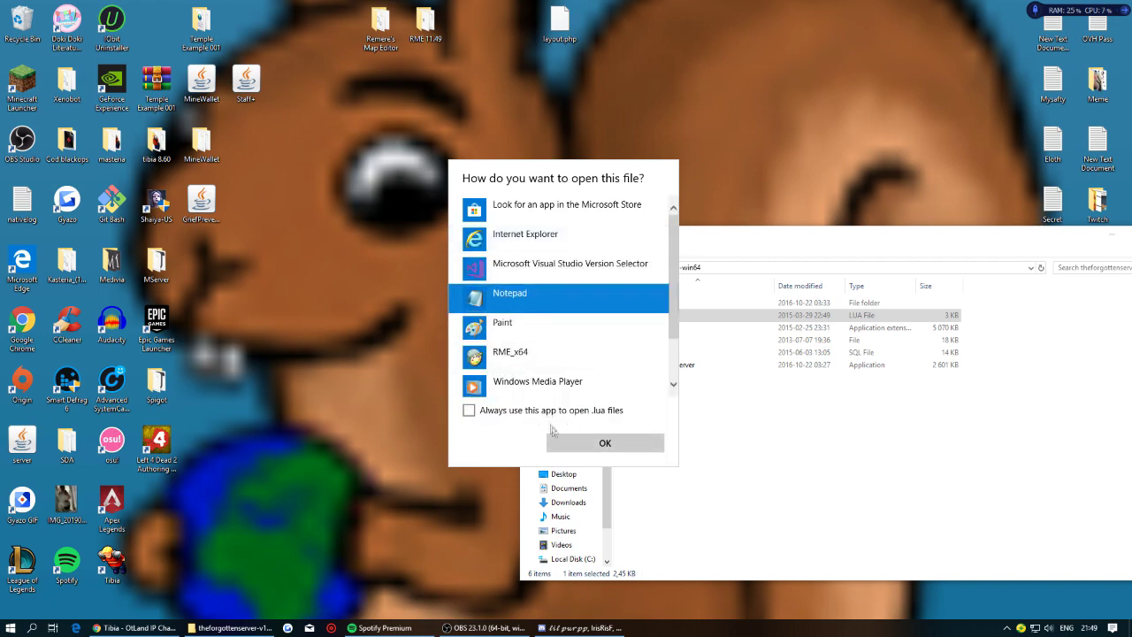
left_click(557, 440)
double_click(652, 148)
scroll(255, 282, "down", 11)
scroll(255, 283, "up", 7)
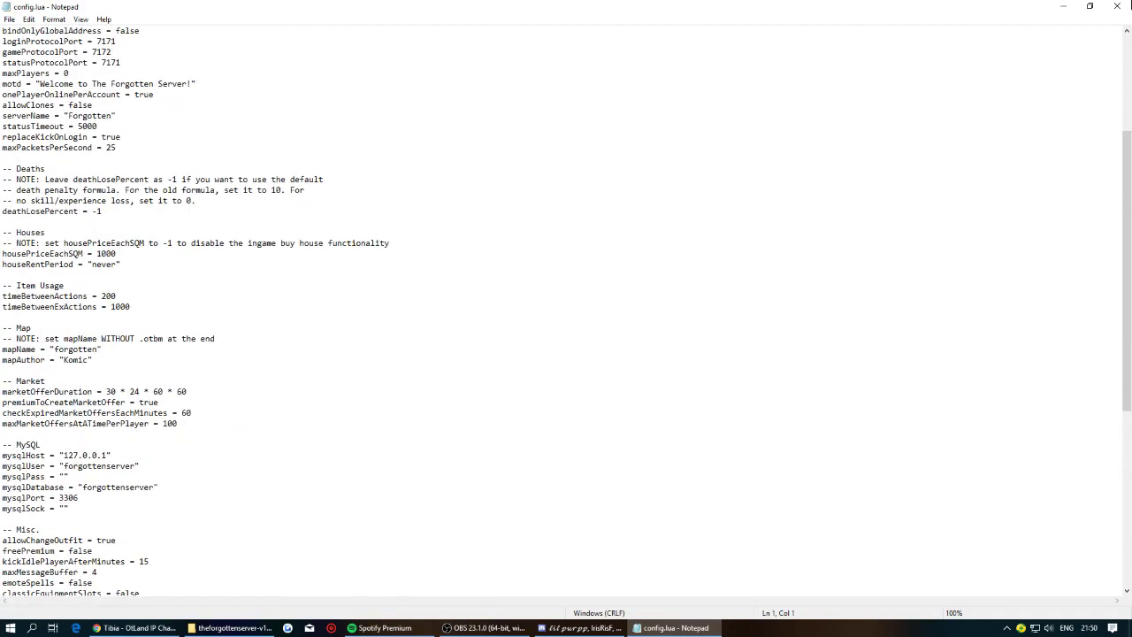
left_click(1117, 6)
right_click(683, 319)
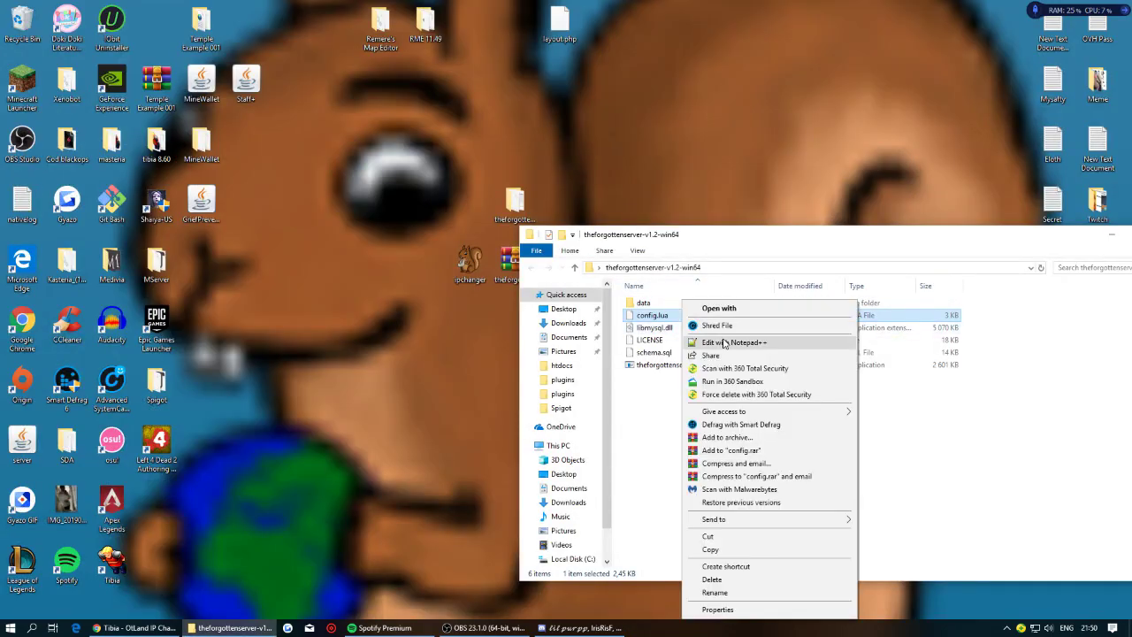
Step: Open config.lua in Notepad++ and change mysqlHost from 127.0.0.1 to localhost
left_click(725, 340)
scroll(149, 237, "down", 3)
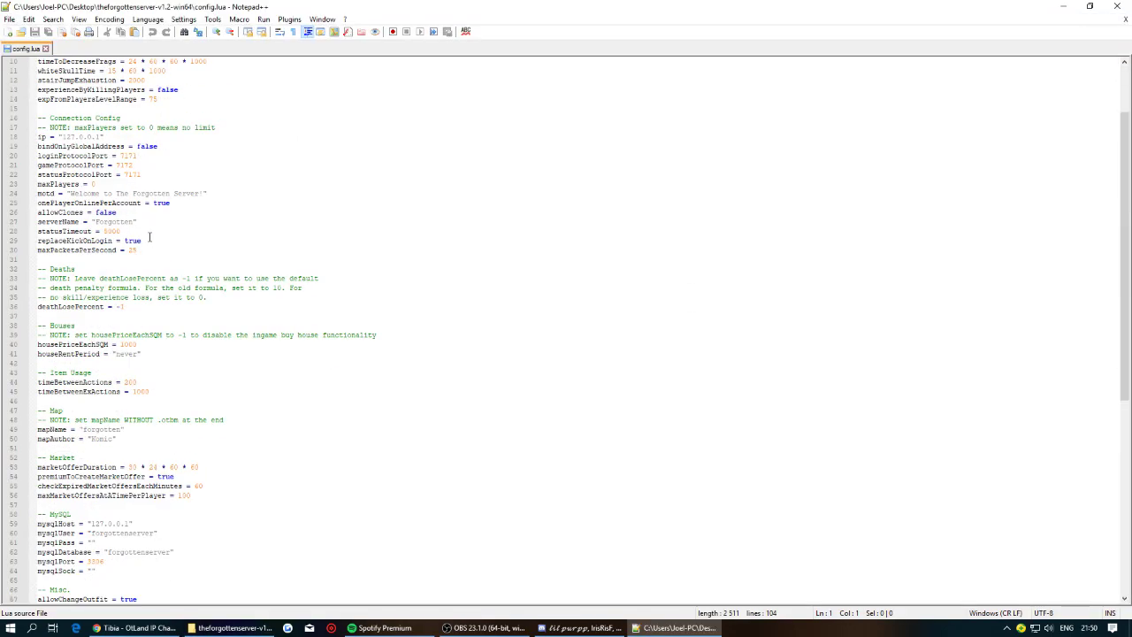
left_click_drag(40, 137, 107, 137)
left_click(111, 137)
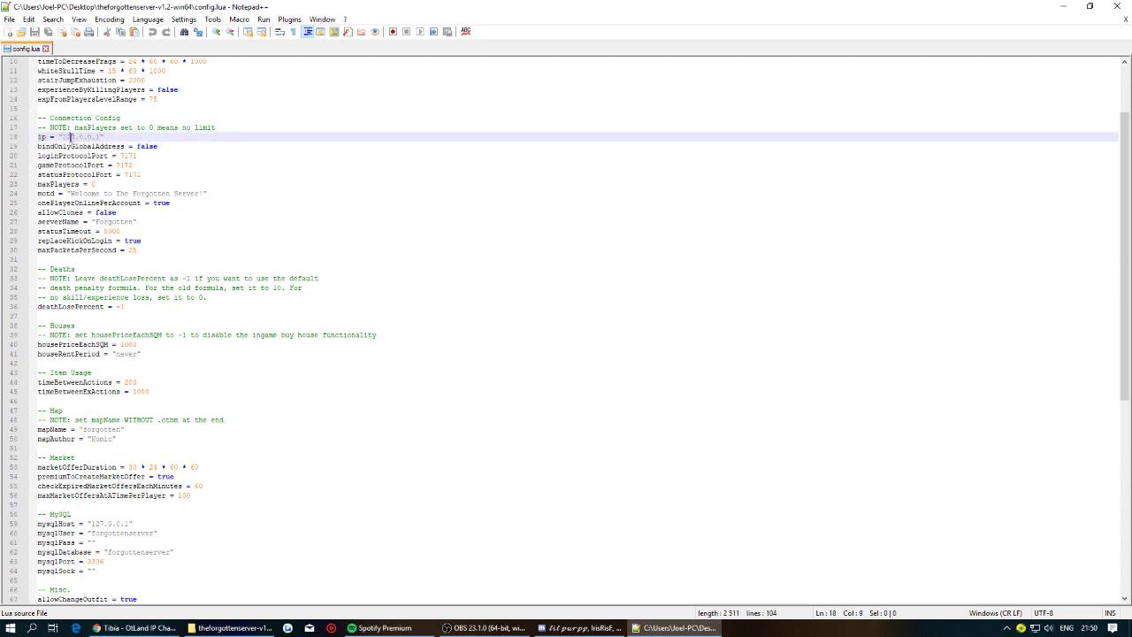
scroll(148, 164, "down", 9)
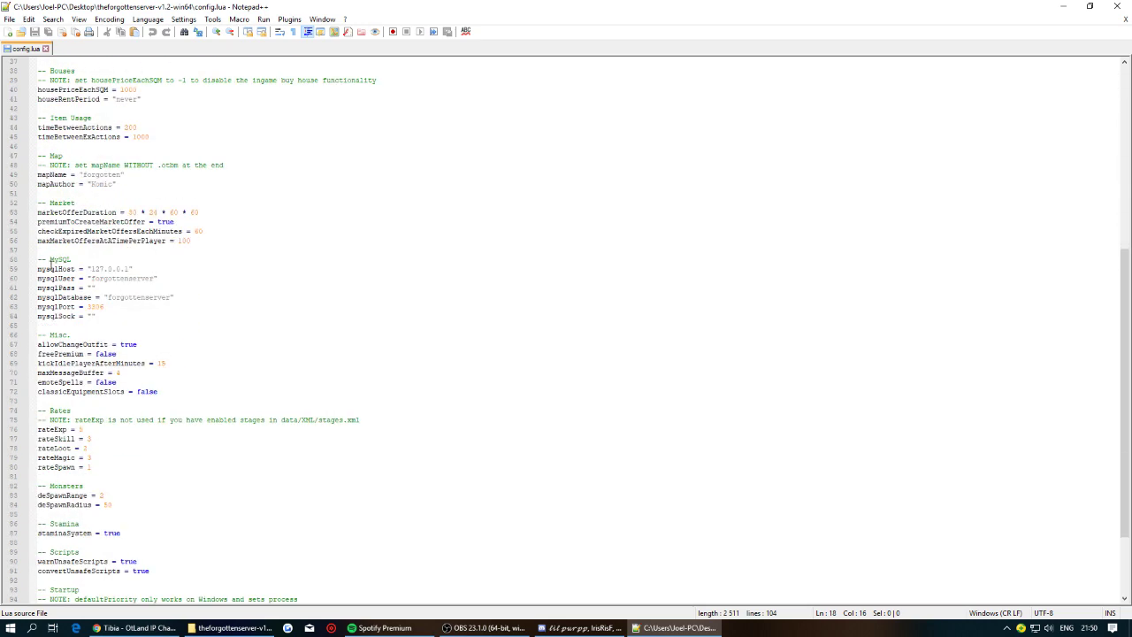
left_click(50, 259)
left_click(66, 270)
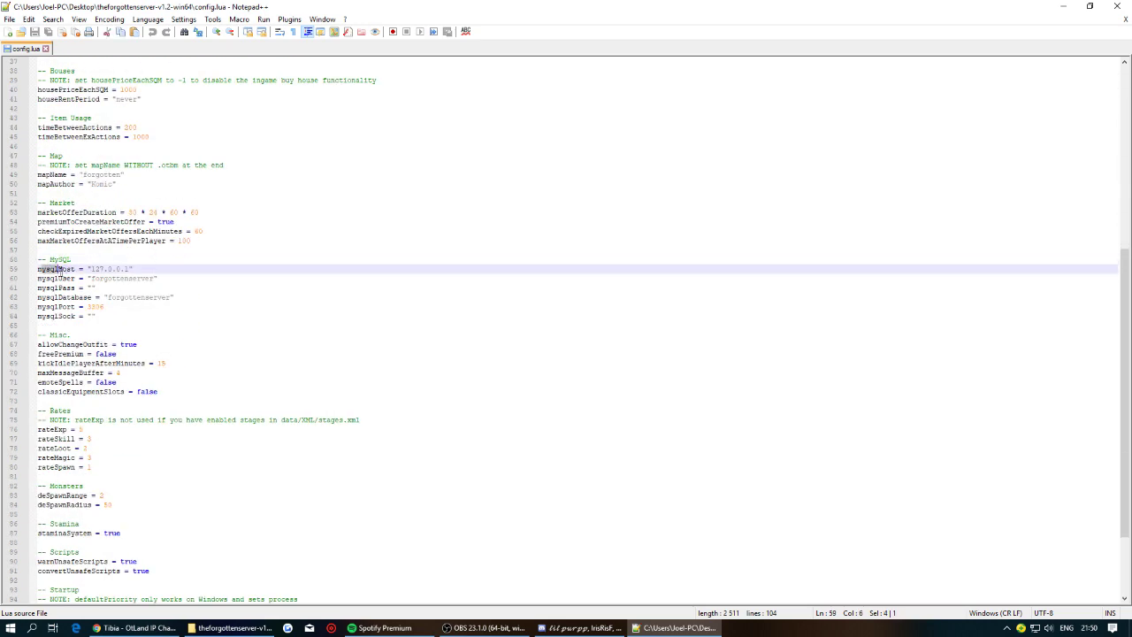
left_click_drag(129, 269, 103, 269)
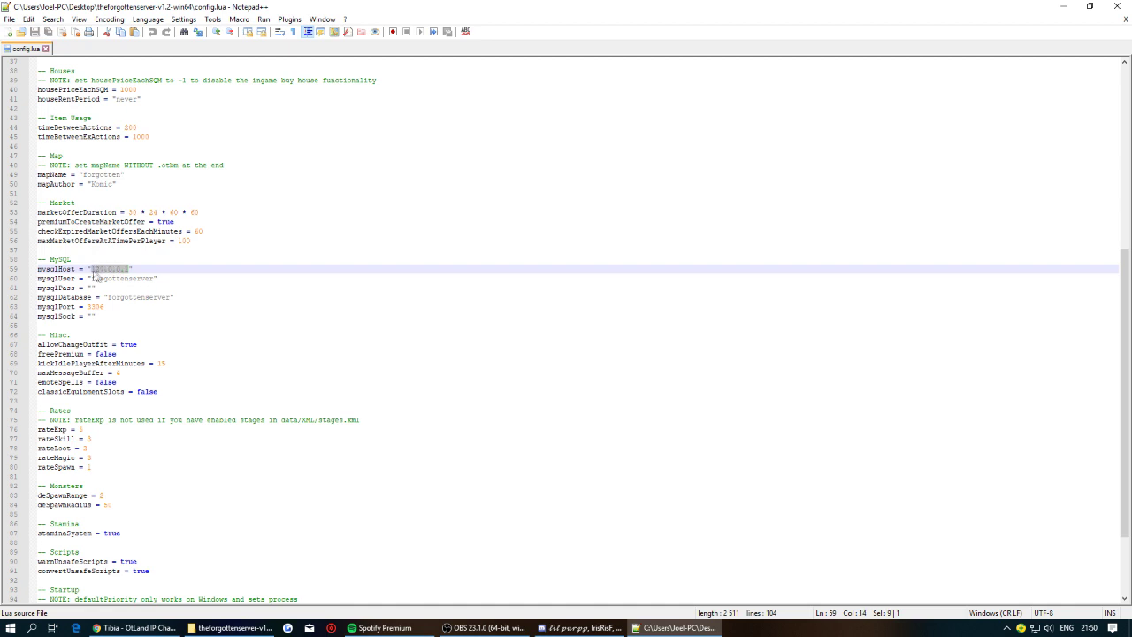
type("localhost")
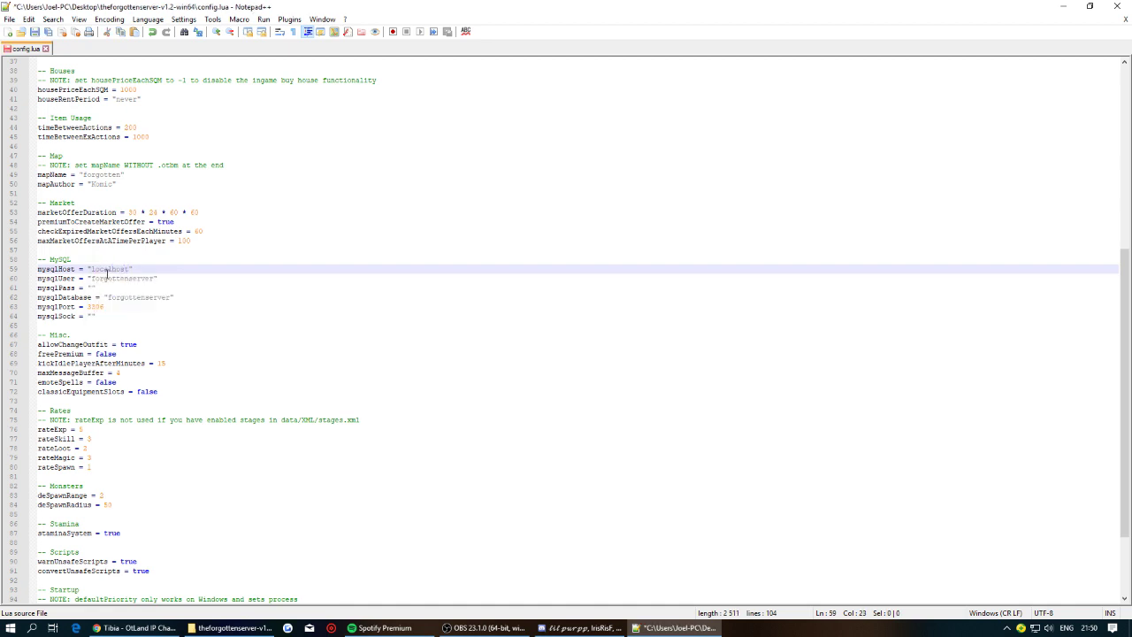
Step: Delete the mysqlUser value forgottenserver and check the mysqlPass line
left_click(67, 279)
double_click(131, 278)
key("BackSpace")
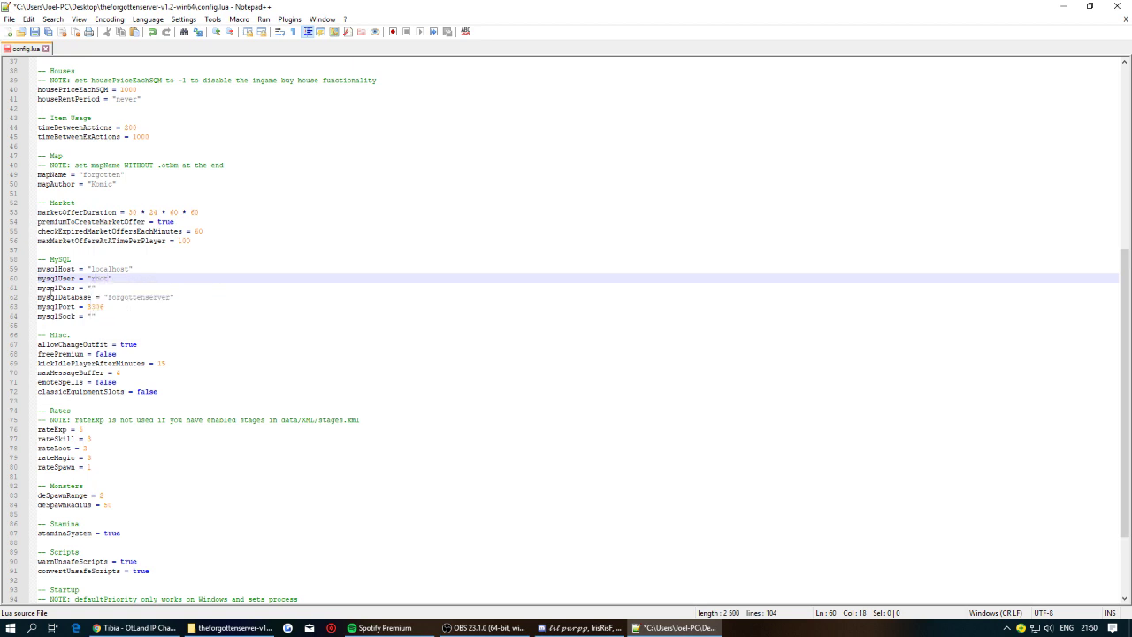
left_click_drag(59, 288, 65, 289)
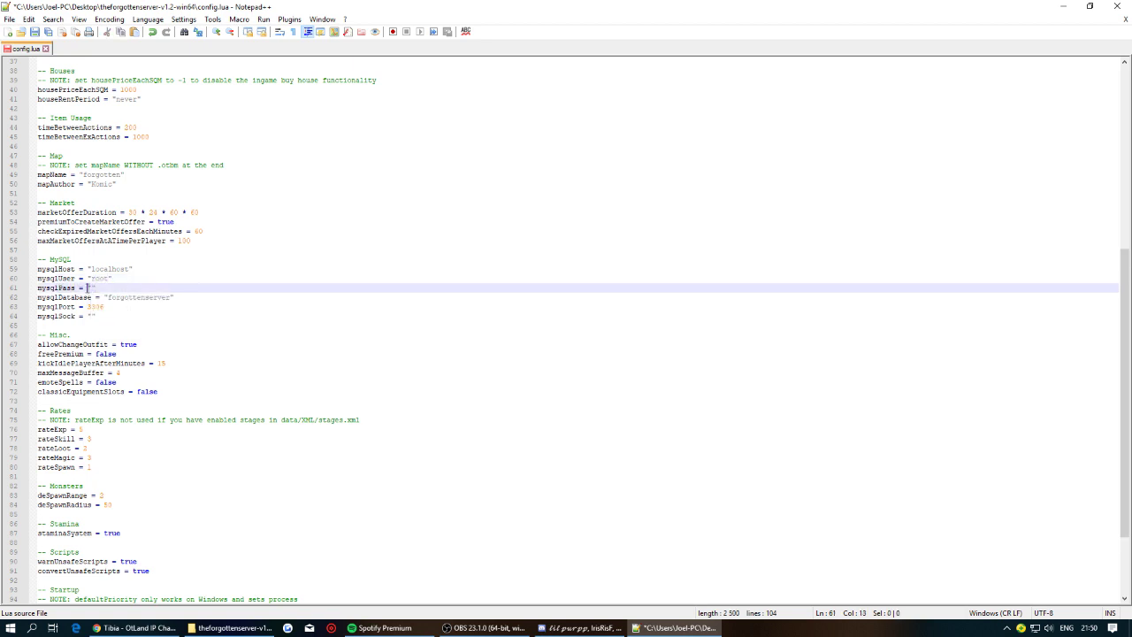
left_click_drag(87, 287, 92, 287)
key("Down")
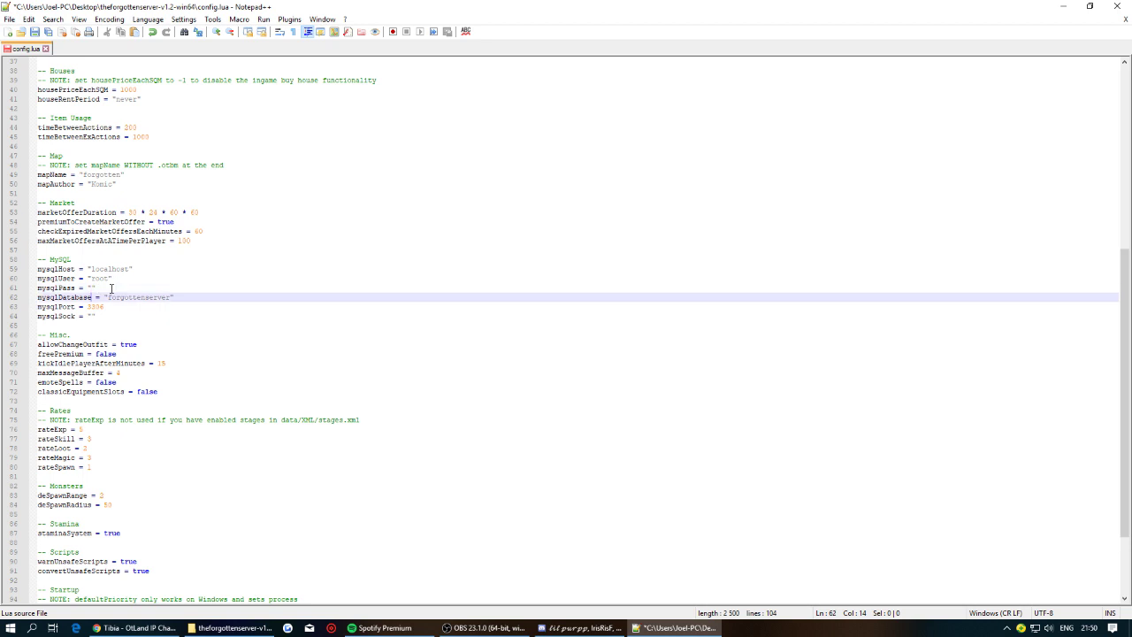
key("Up")
key("Up")
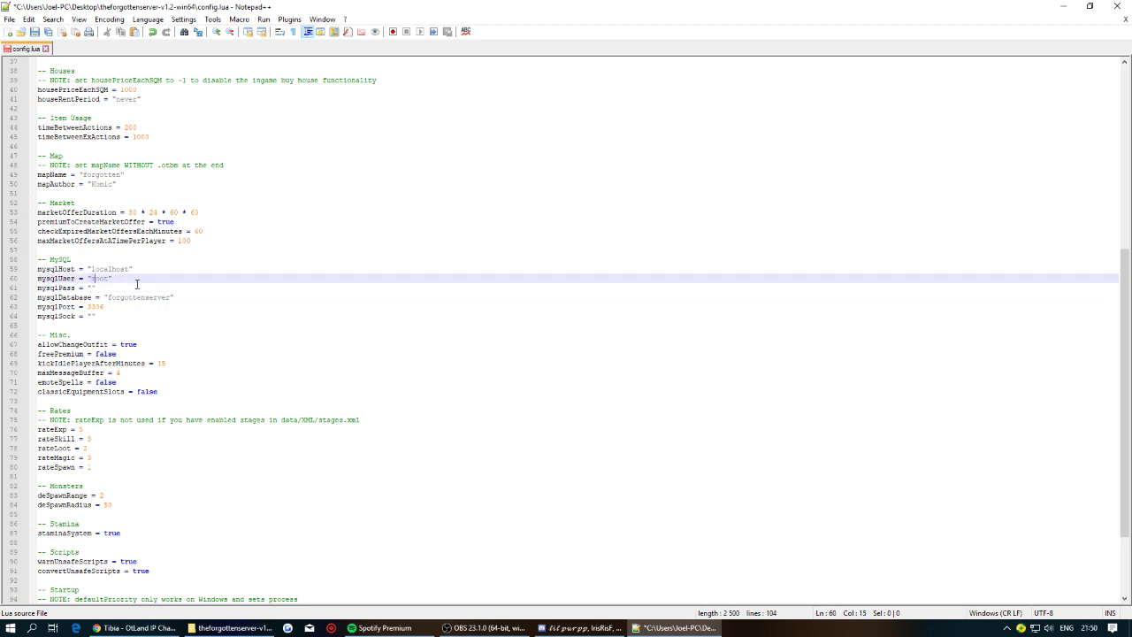
key("Down")
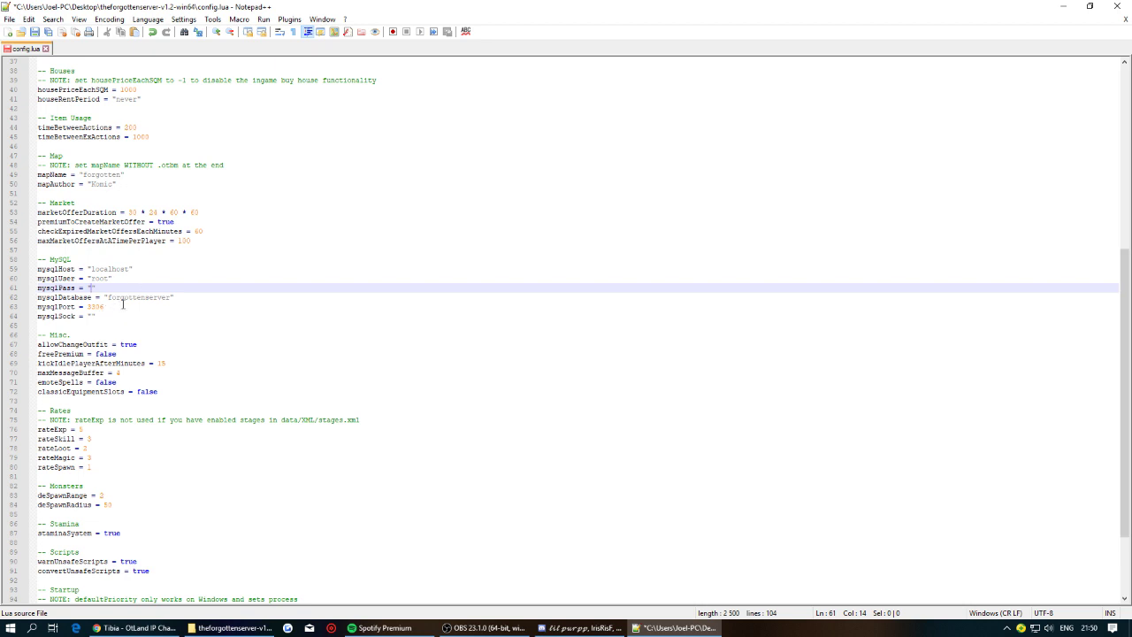
Step: Set mysqlDatabase to "tutorial" and add a passwordType = "sha1" line after mysqlSock
left_click(132, 297)
left_click_drag(108, 297, 170, 297)
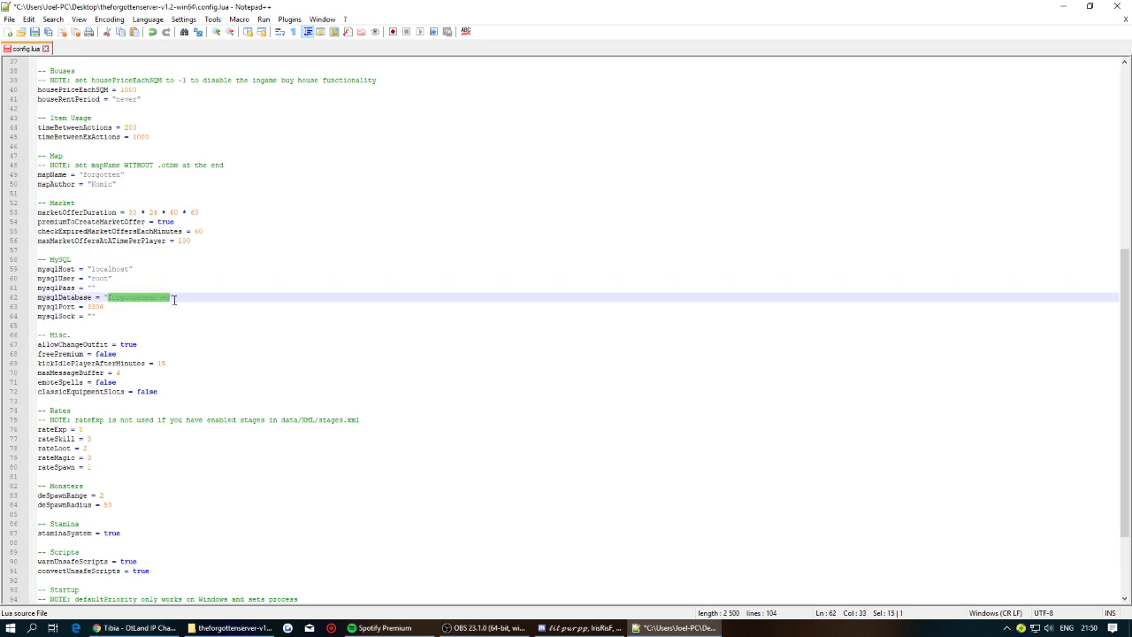
type("tutorial")
key("Down")
key("Down")
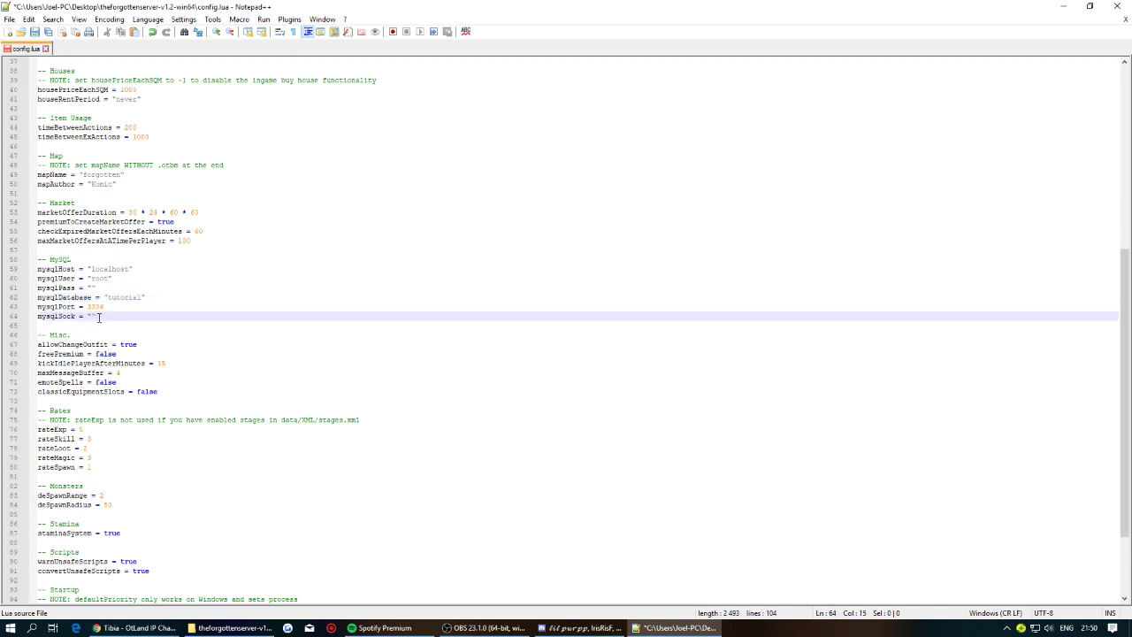
key("Return")
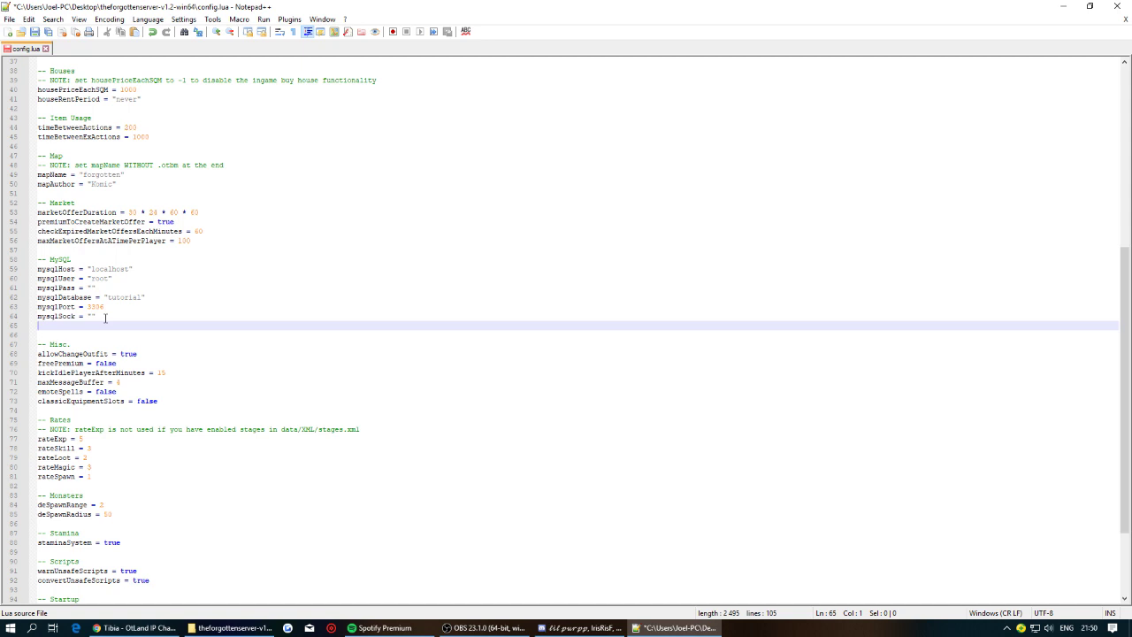
type("passwo")
Step: Save config.lua and close Notepad++
left_click_drag(120, 325, 43, 328)
left_click(91, 325)
left_click_drag(123, 326, 43, 325)
left_click(87, 325)
left_click(34, 34)
left_click(1117, 6)
left_click_drag(686, 240, 545, 248)
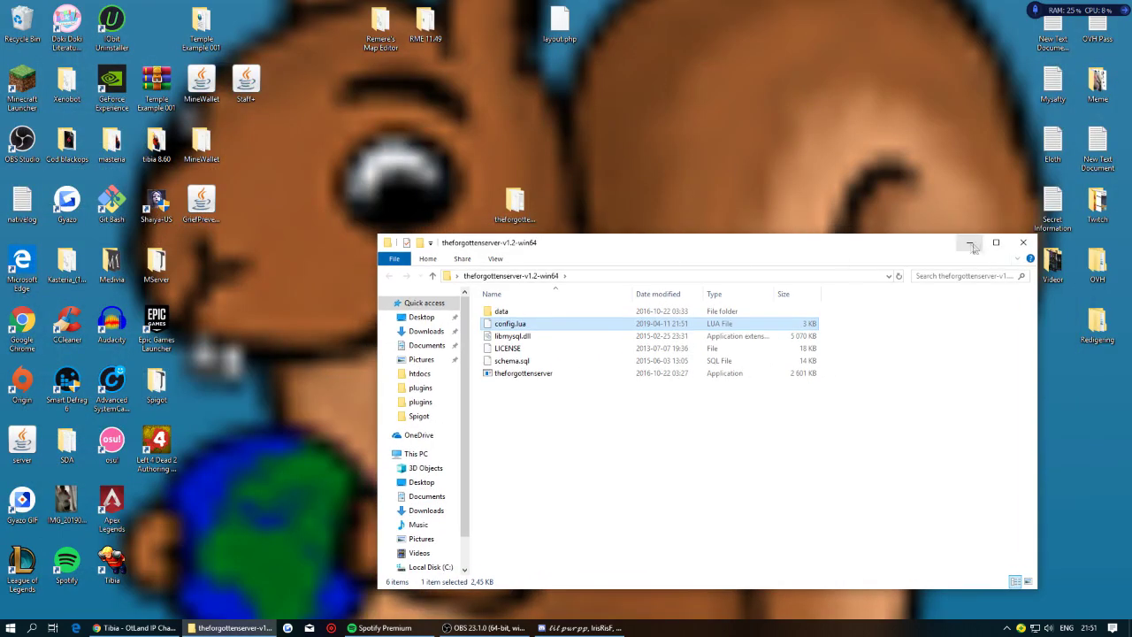
Step: Launch XAMPP Control Panel, start Apache and MySQL, and open phpMyAdmin via MySQL's Admin button
left_click(973, 247)
left_click(31, 628)
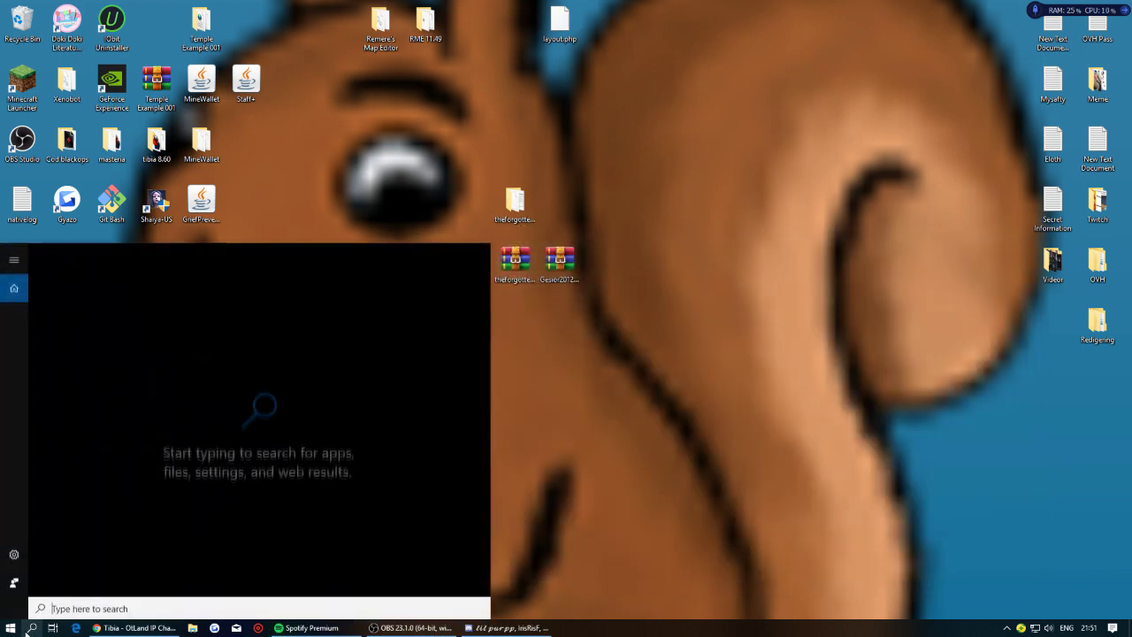
type("xampp")
left_click(151, 303)
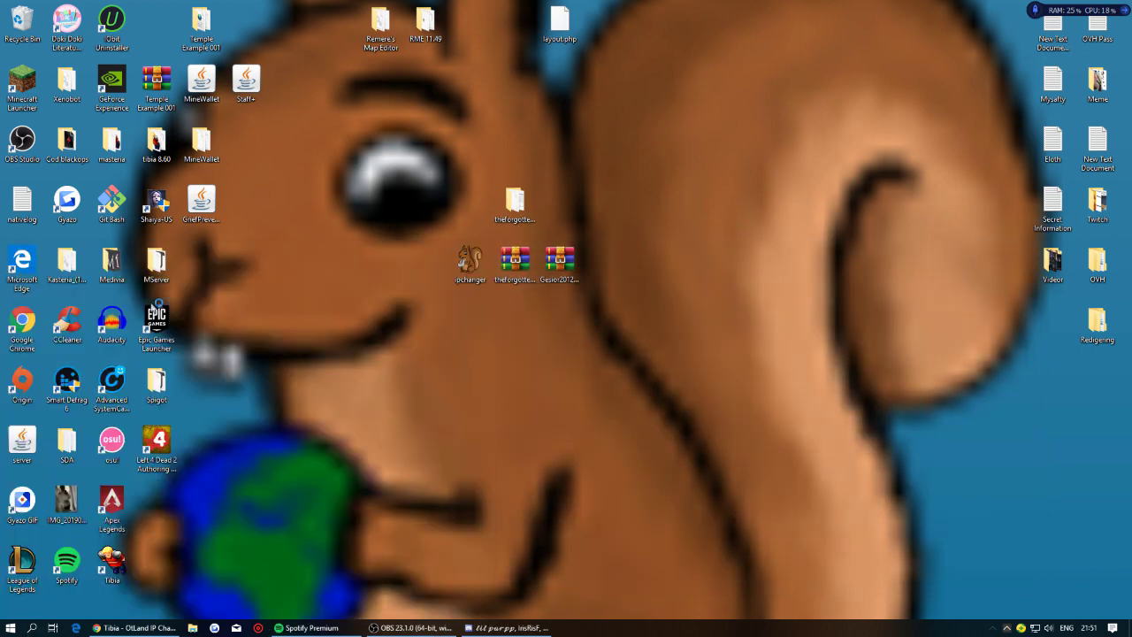
left_click(271, 205)
left_click(271, 220)
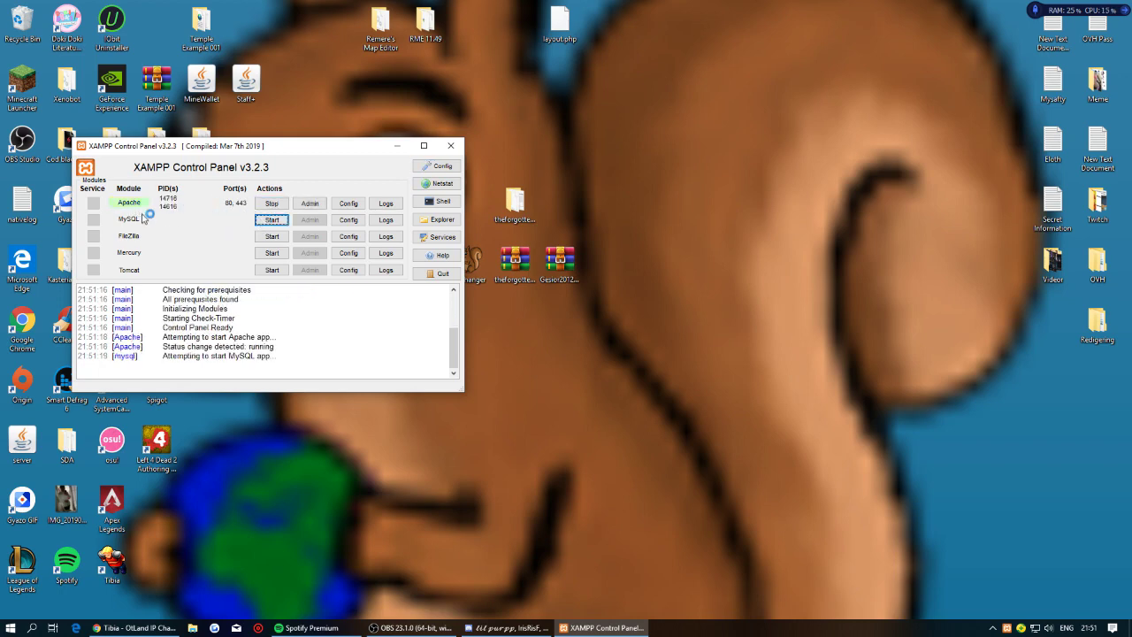
left_click_drag(206, 151, 163, 127)
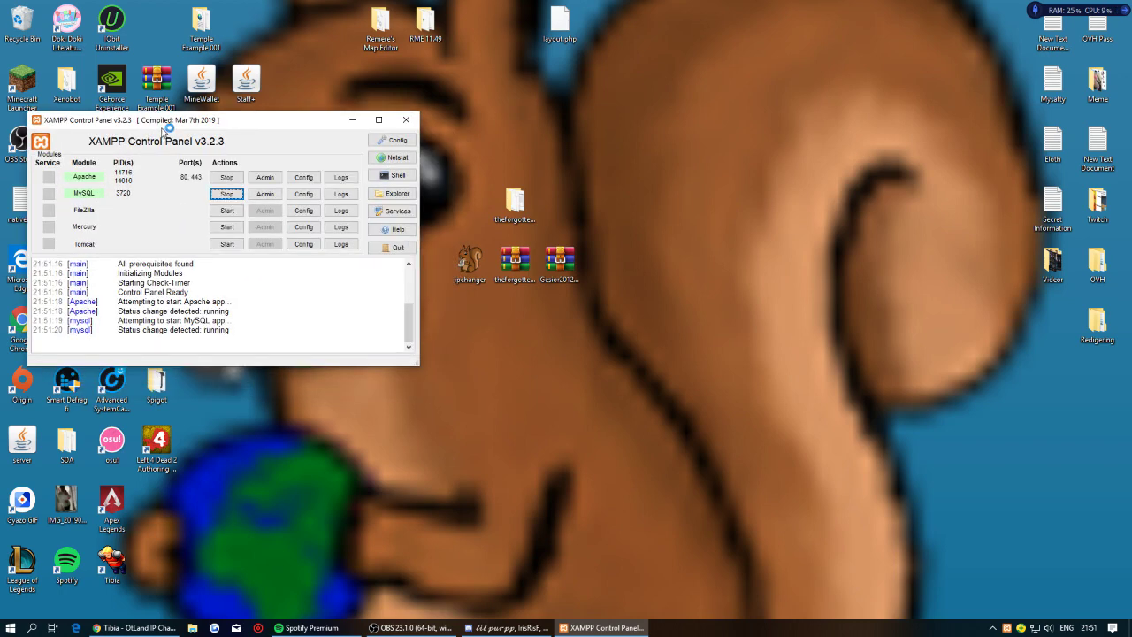
left_click(271, 194)
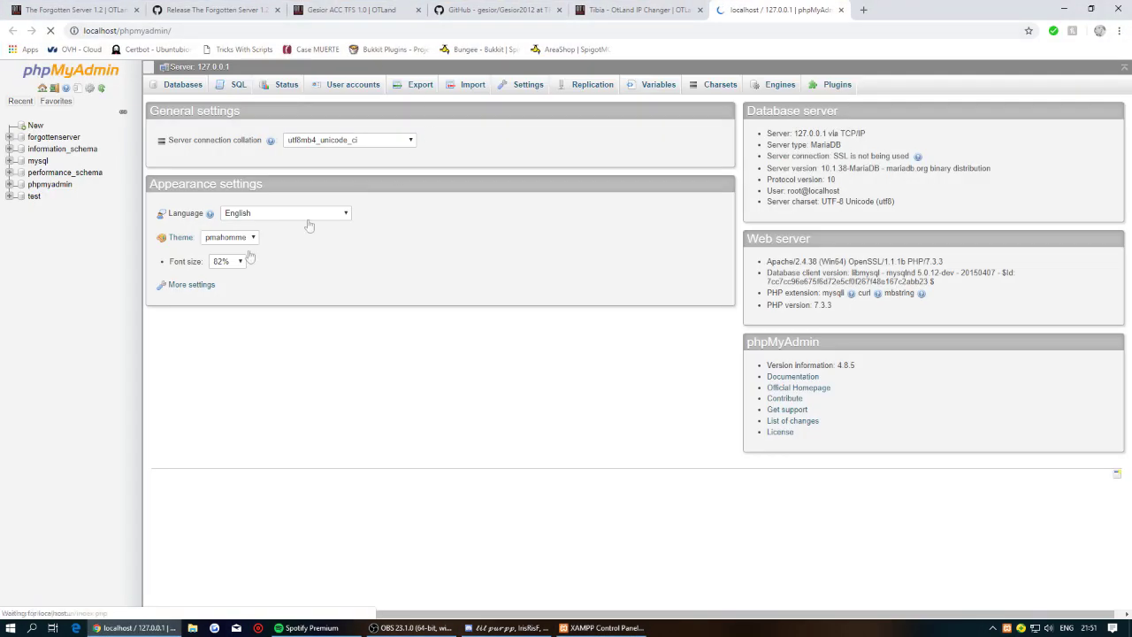
Step: Create a new database named tutorial from the Databases list
left_click(185, 86)
left_click(227, 177)
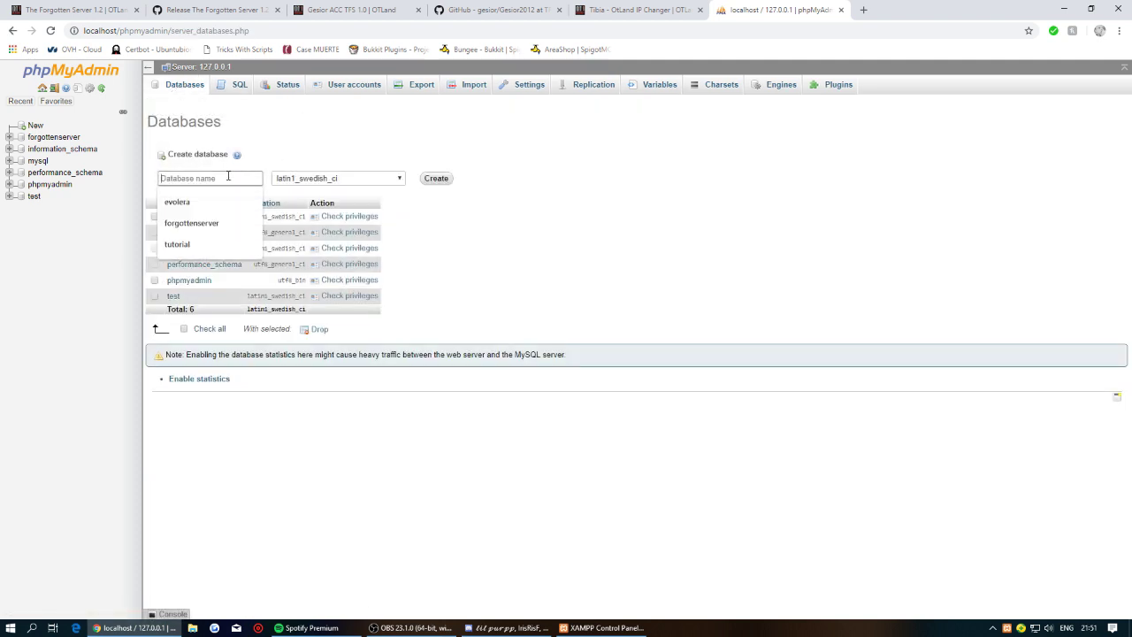
type("tut")
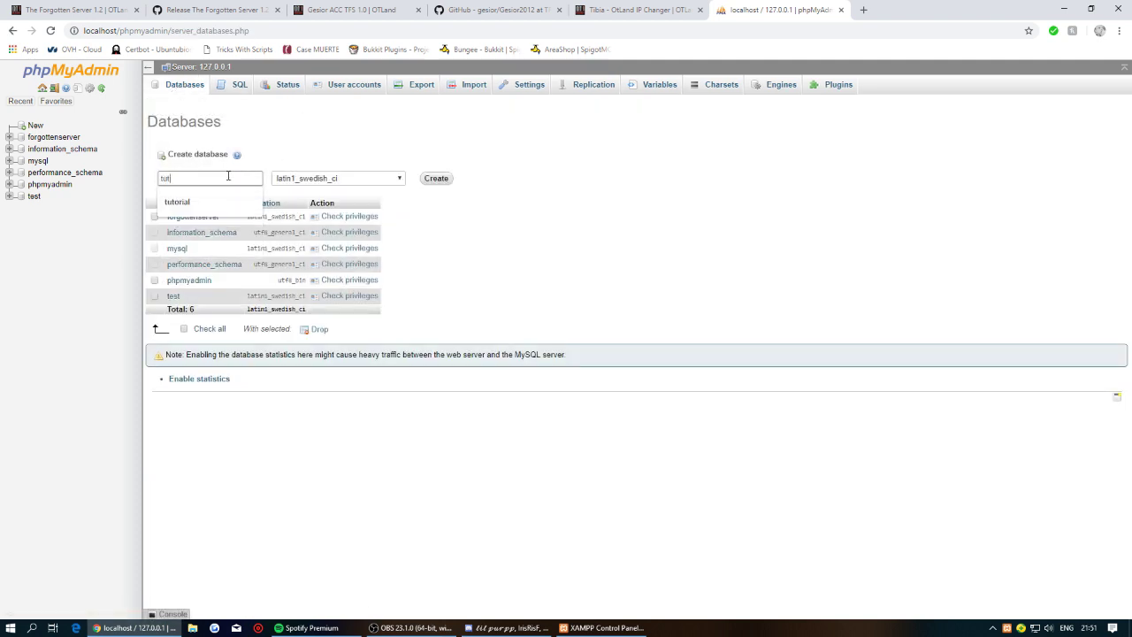
type("orial")
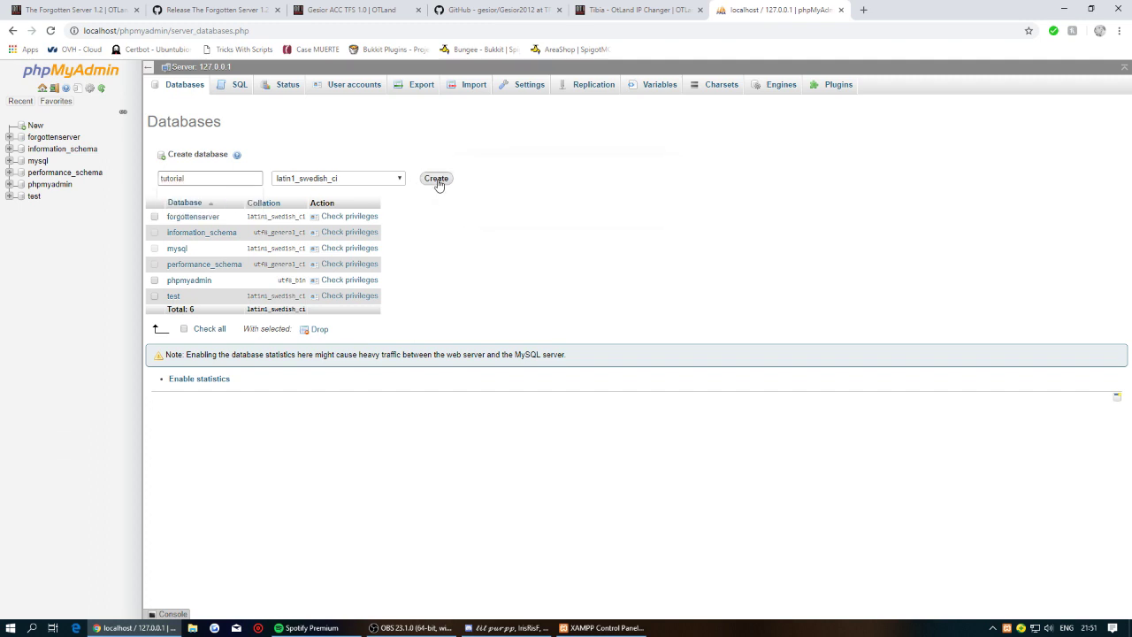
left_click(436, 178)
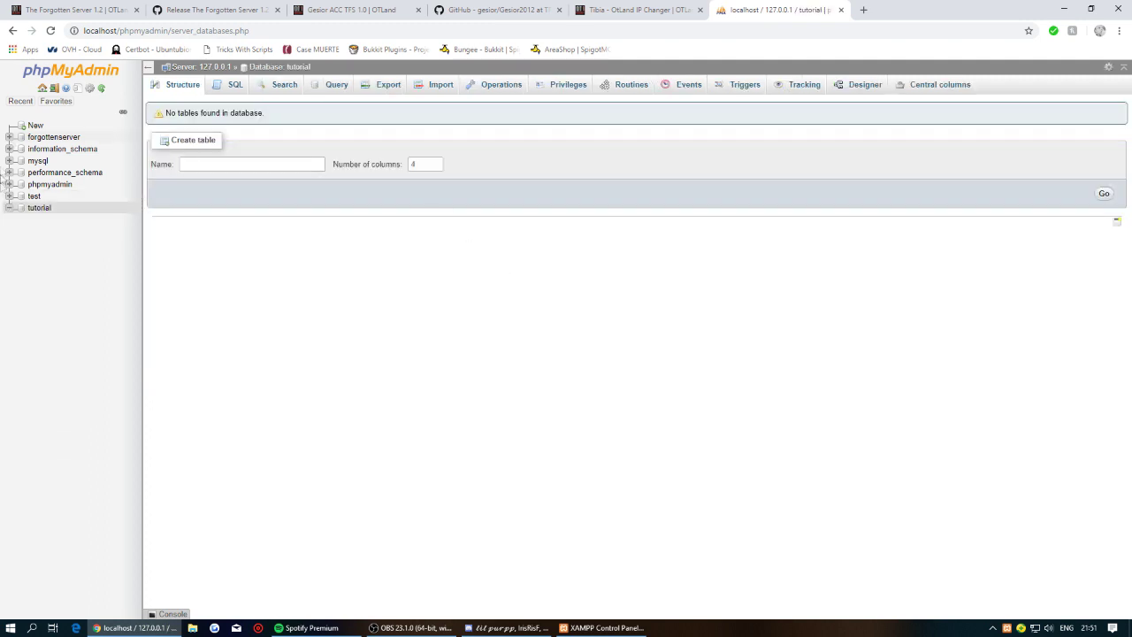
Step: Import schema.sql from Desktop\theforgottenserver-v1.2-win64 into the tutorial database
left_click(438, 88)
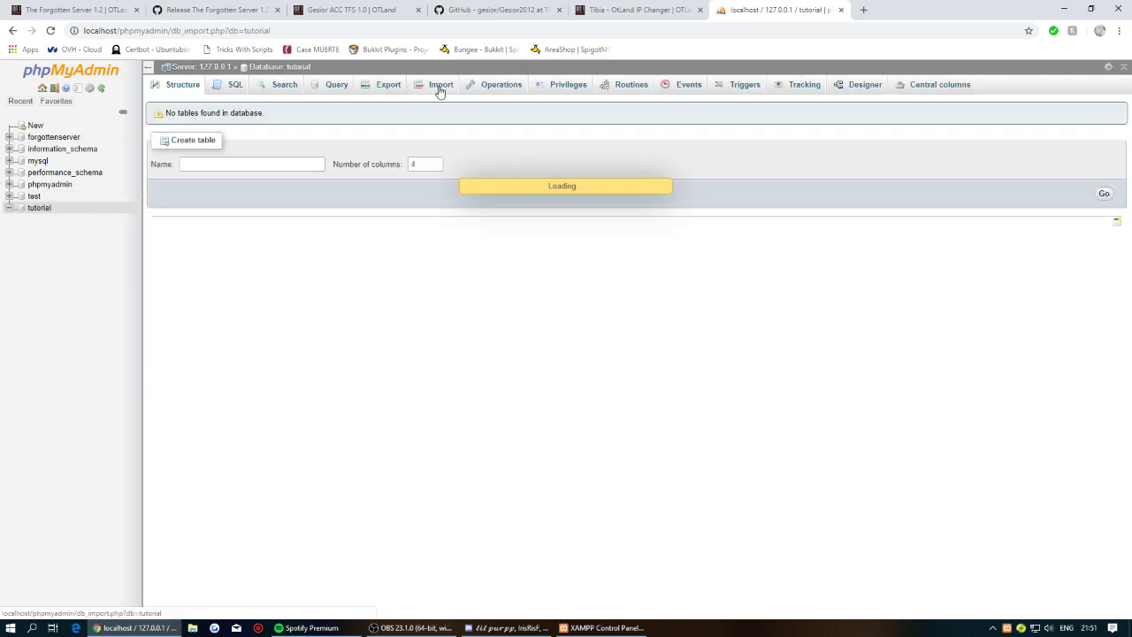
left_click(264, 204)
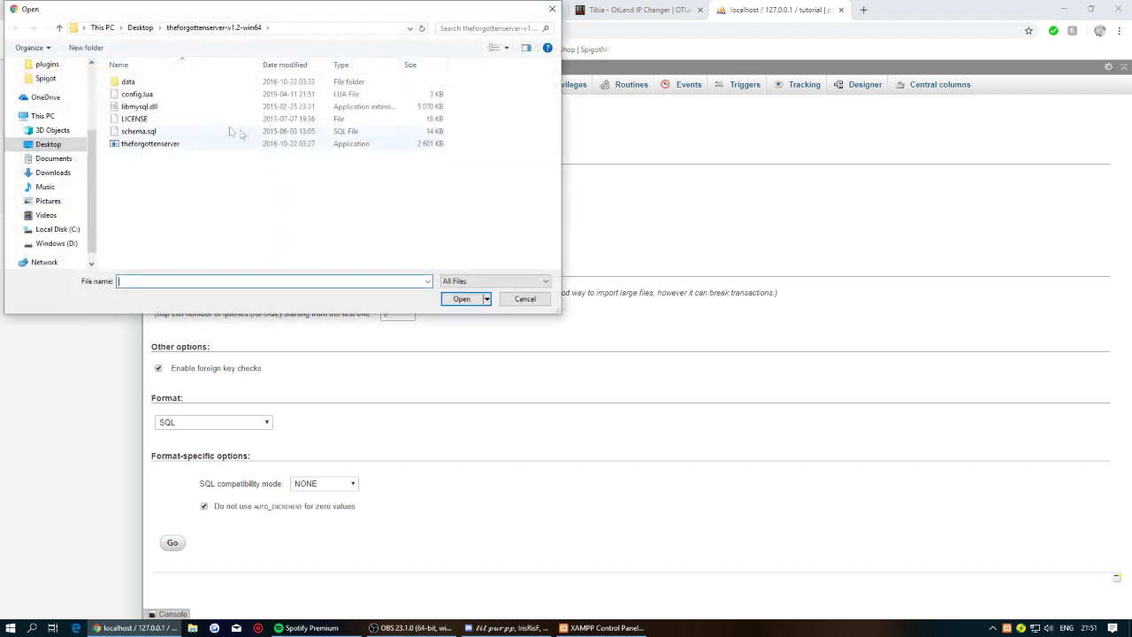
left_click(49, 144)
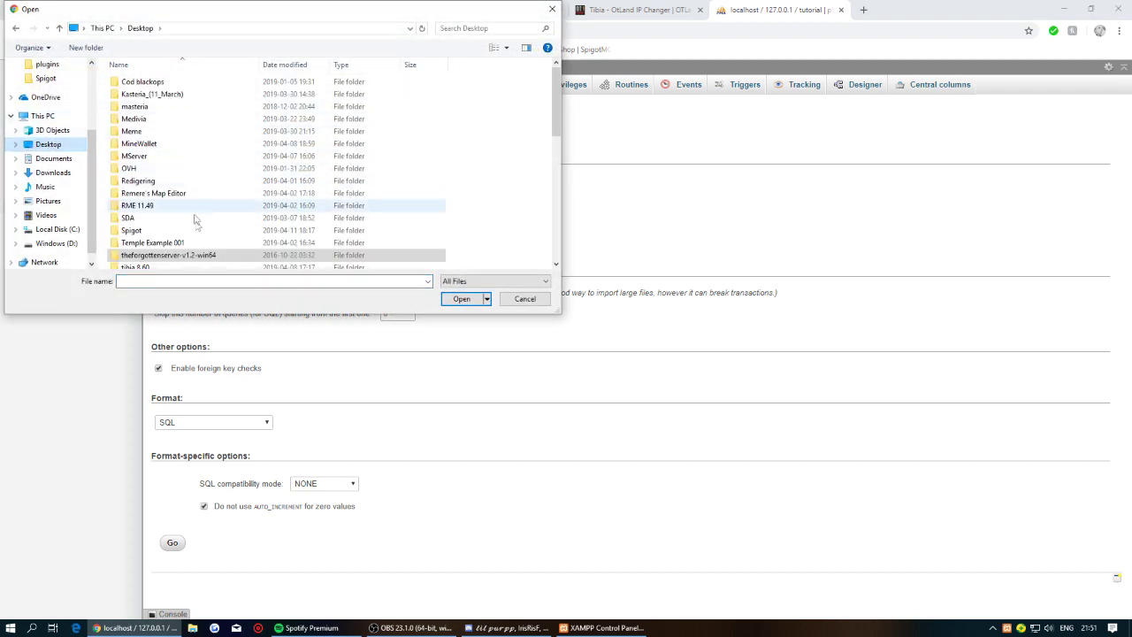
double_click(200, 256)
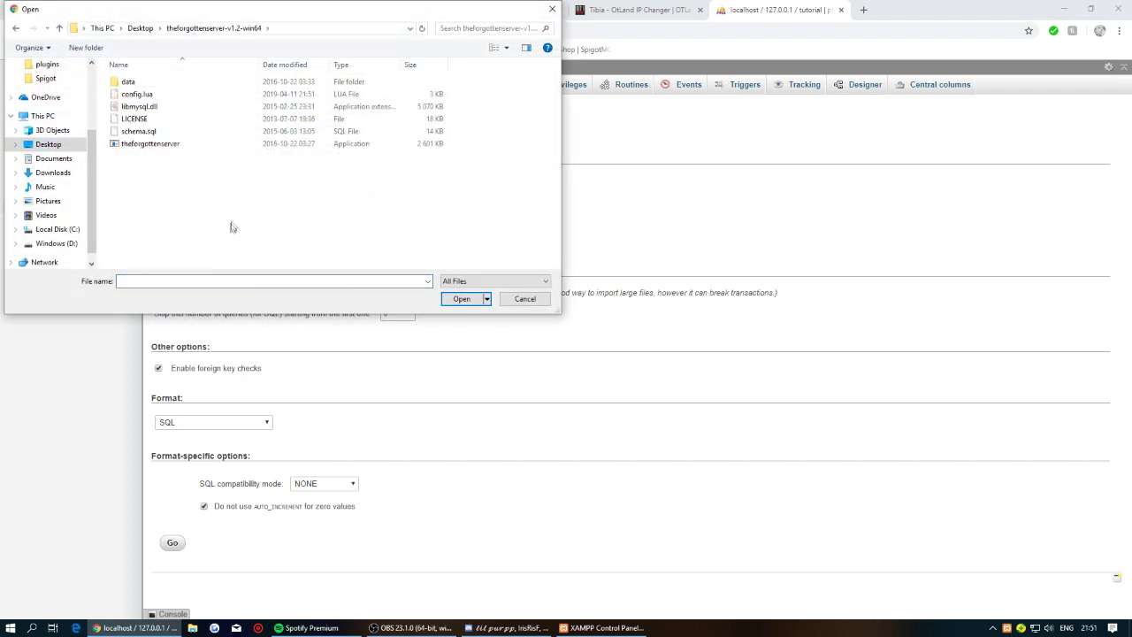
left_click(141, 132)
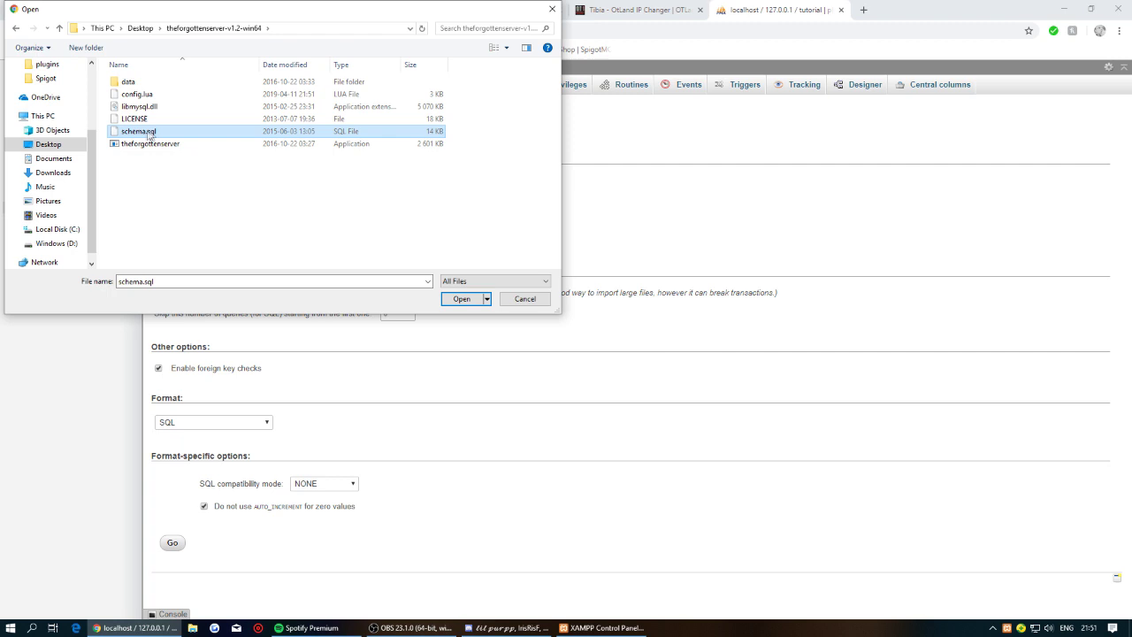
left_click(460, 300)
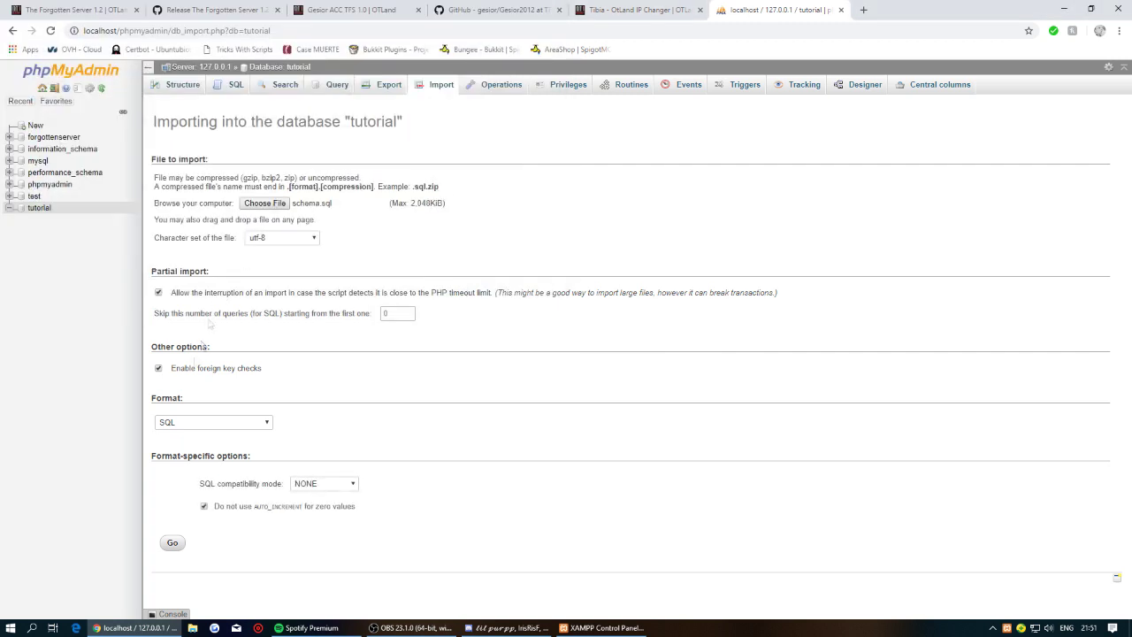
left_click(172, 544)
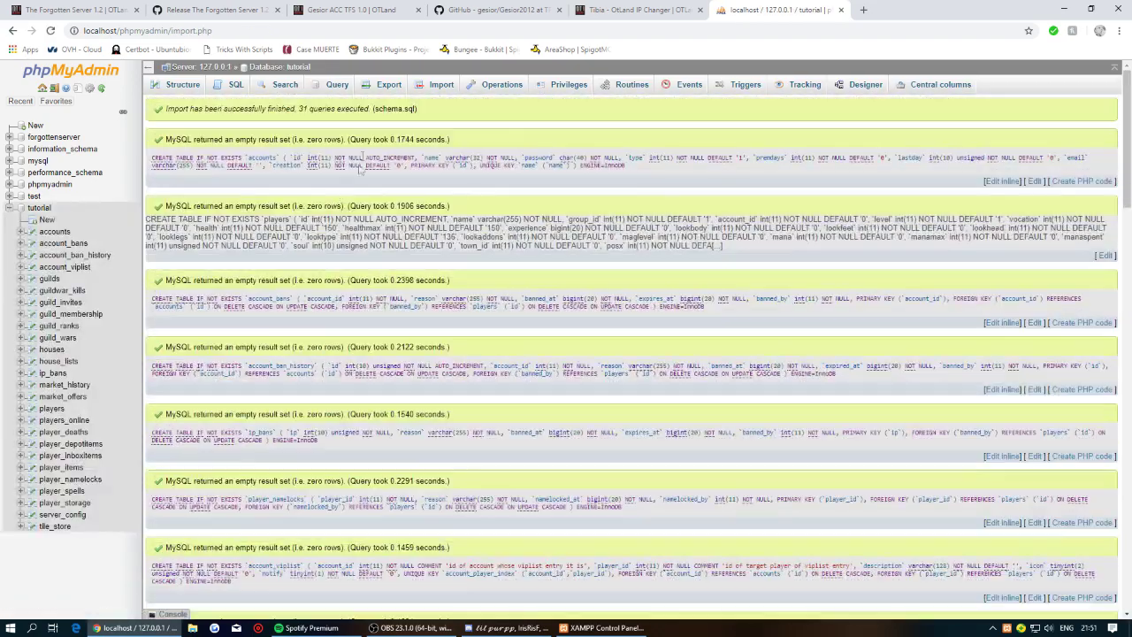
Step: Open C:\xampp\htdocs in File Explorer and delete all 17 of its items
left_click(164, 628)
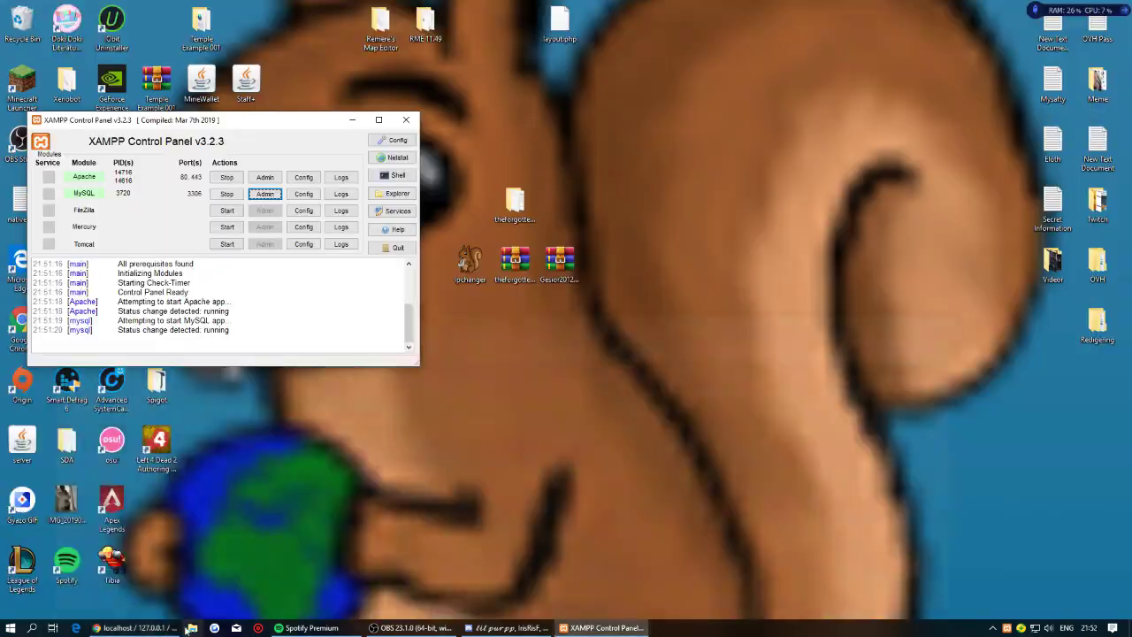
left_click(191, 629)
left_click_drag(527, 237, 600, 169)
left_click(489, 386)
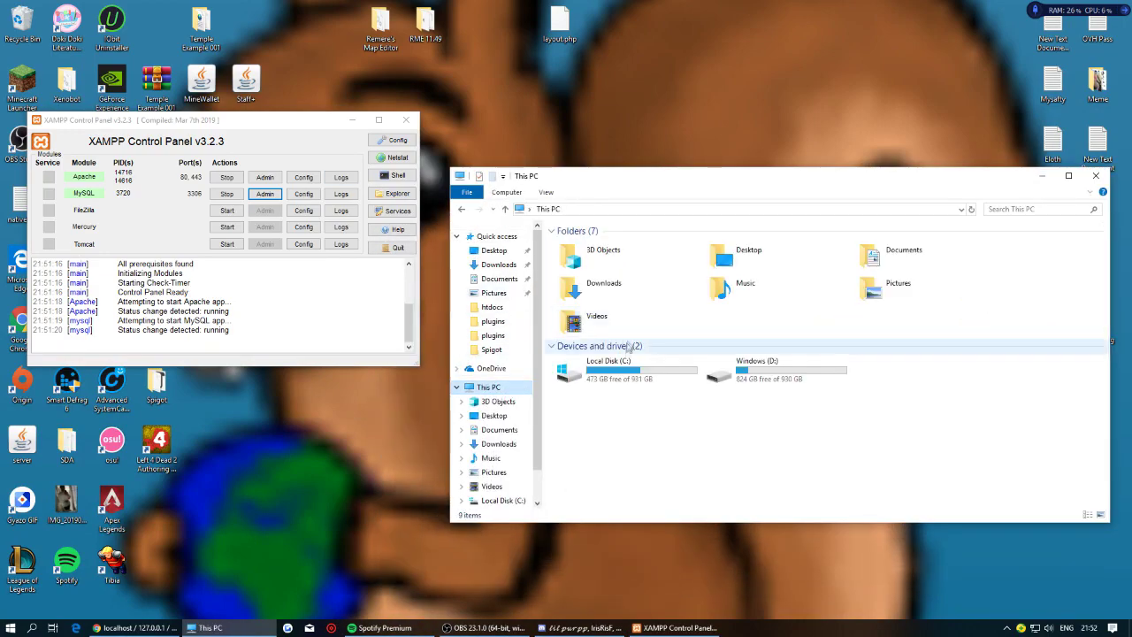
double_click(619, 369)
scroll(619, 443, "down", 1)
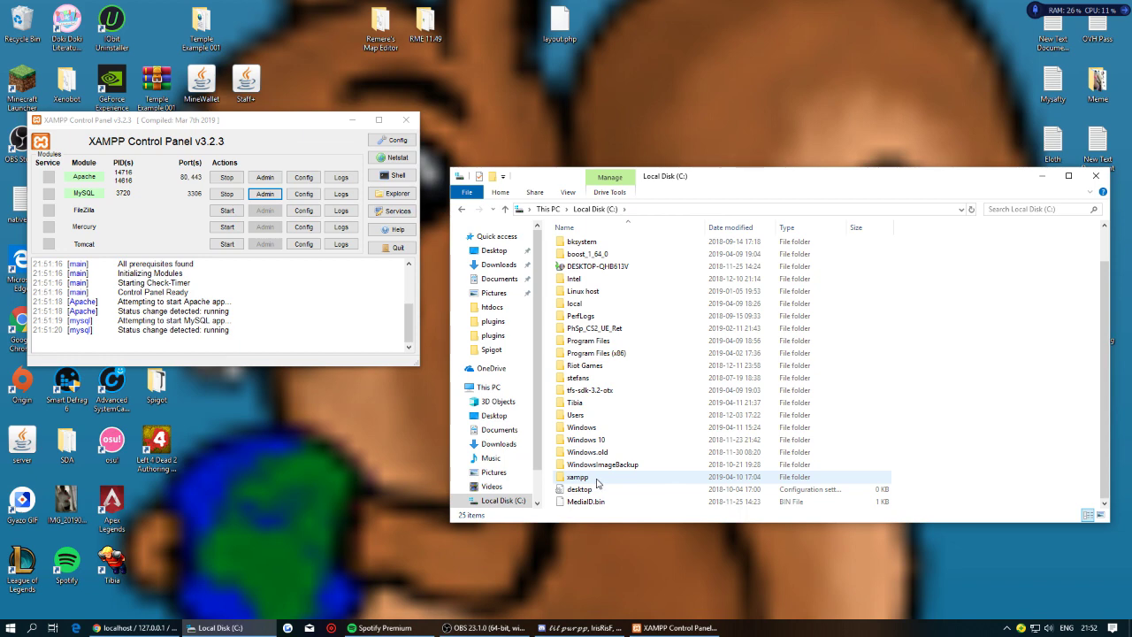
double_click(612, 478)
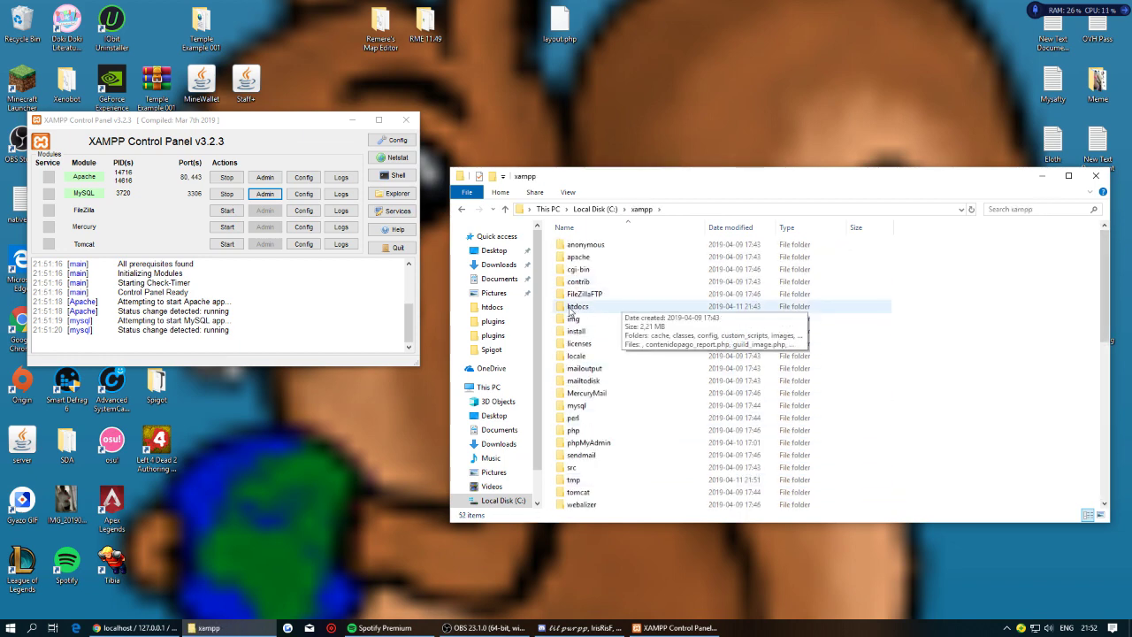
double_click(599, 312)
left_click_drag(695, 476, 693, 256)
key("Delete")
Step: Minimize XAMPP and reposition the htdocs window to uncover the desktop icons
left_click(354, 121)
left_click(357, 122)
left_click_drag(601, 176, 556, 137)
left_click_drag(531, 209, 604, 274)
left_click_drag(703, 292, 549, 206)
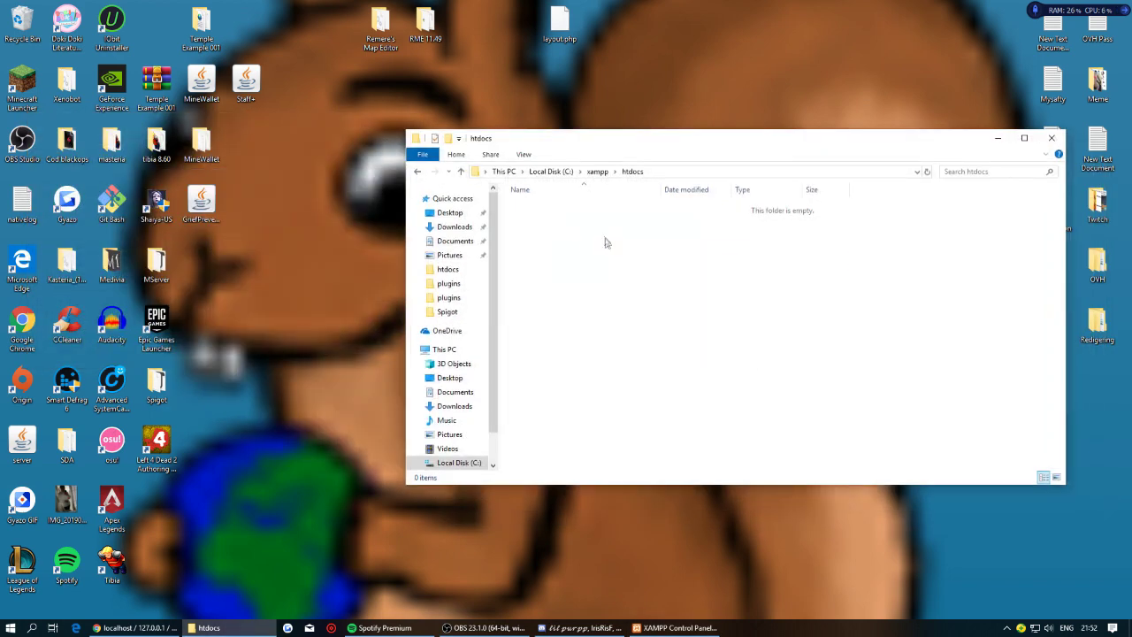
left_click_drag(564, 140, 591, 143)
left_click_drag(890, 244, 783, 274)
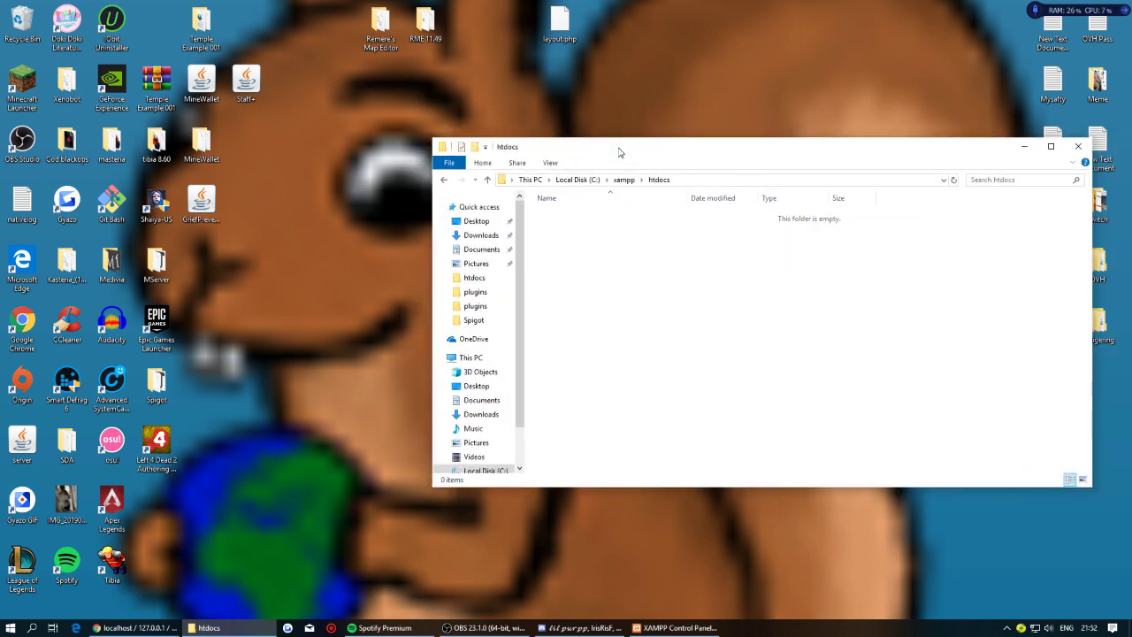
left_click_drag(619, 151, 713, 294)
Step: Copy all Gesior2012-TFS-1.0 files from the WinRAR archive into htdocs
double_click(562, 259)
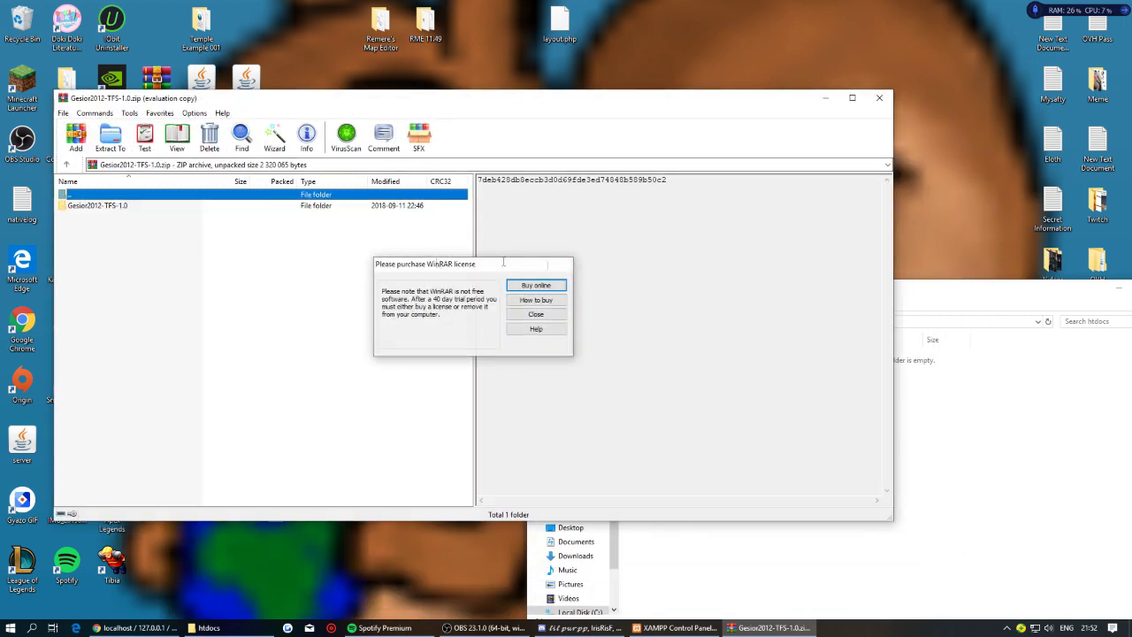
left_click(531, 313)
double_click(98, 206)
left_click_drag(125, 433, 1013, 485)
Step: Close the archive, clear the htdocs selection, and return to phpMyAdmin's import results
left_click_drag(756, 292, 612, 119)
left_click(879, 97)
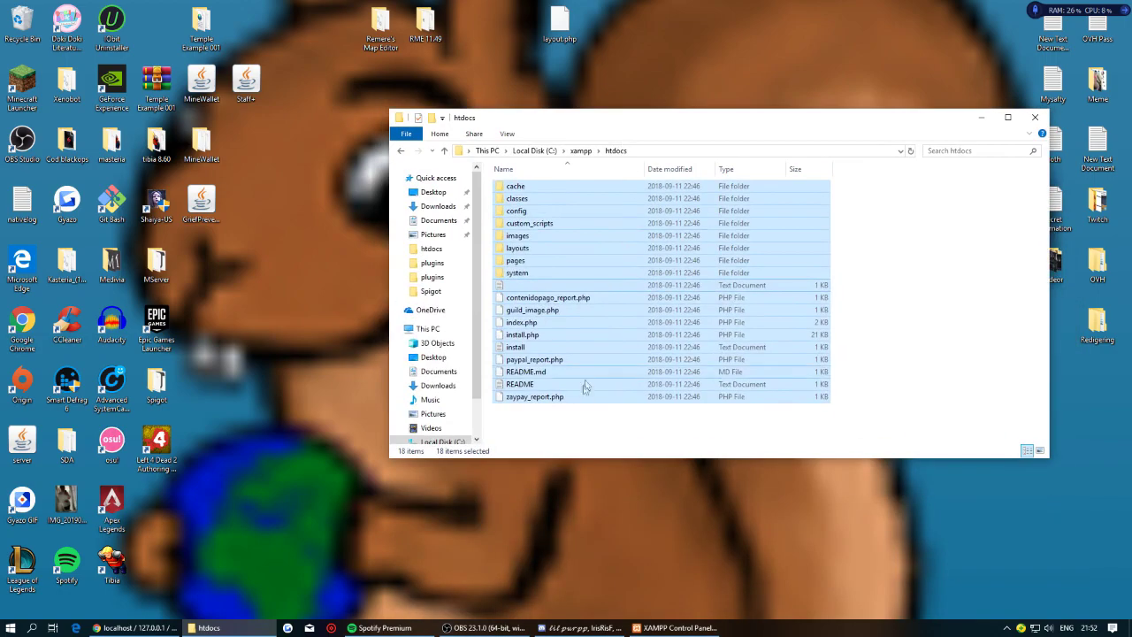
left_click(586, 376)
left_click(132, 628)
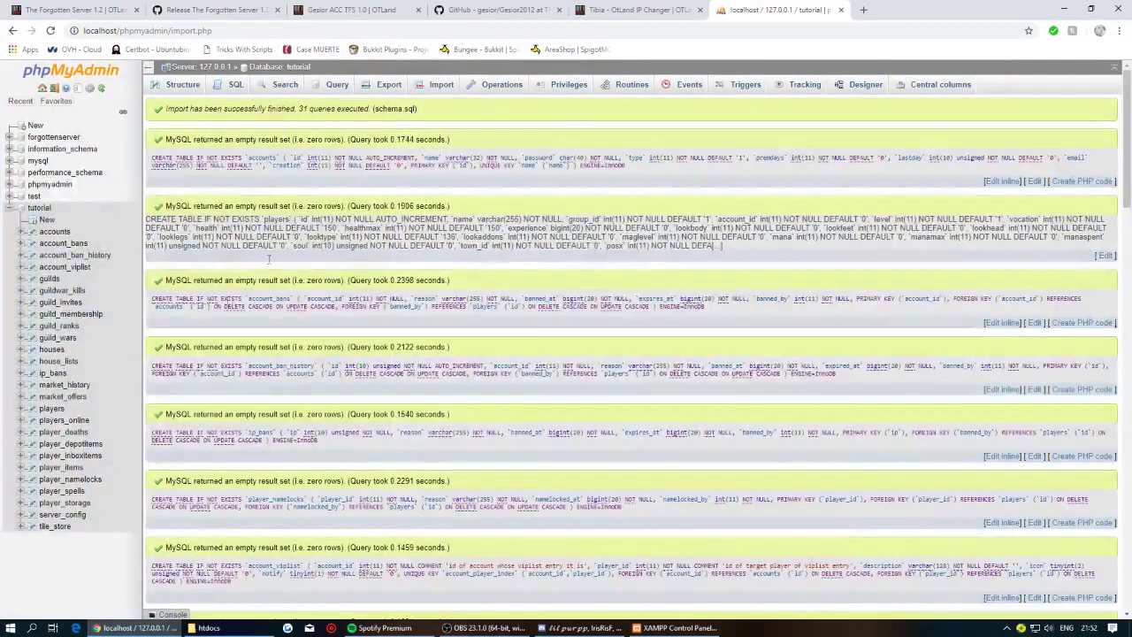
Step: Load localhost in a new tab and follow the install.php link
left_click(863, 10)
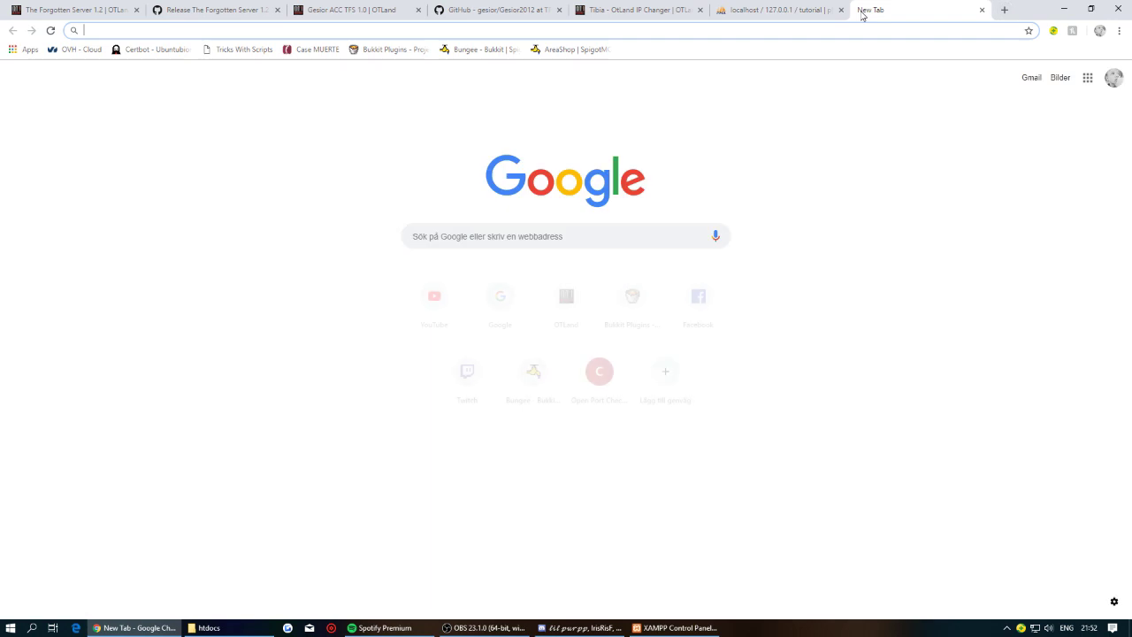
type("localhost")
key("Return")
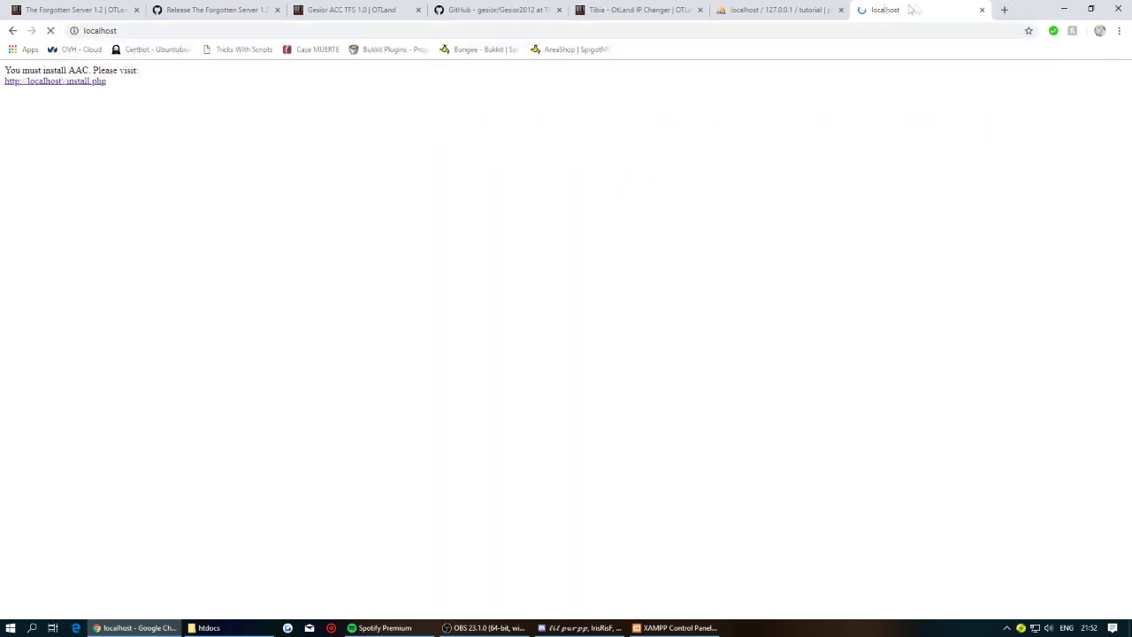
left_click_drag(6, 71, 141, 72)
left_click_drag(146, 72, 83, 70)
left_click(213, 88)
left_click(64, 83)
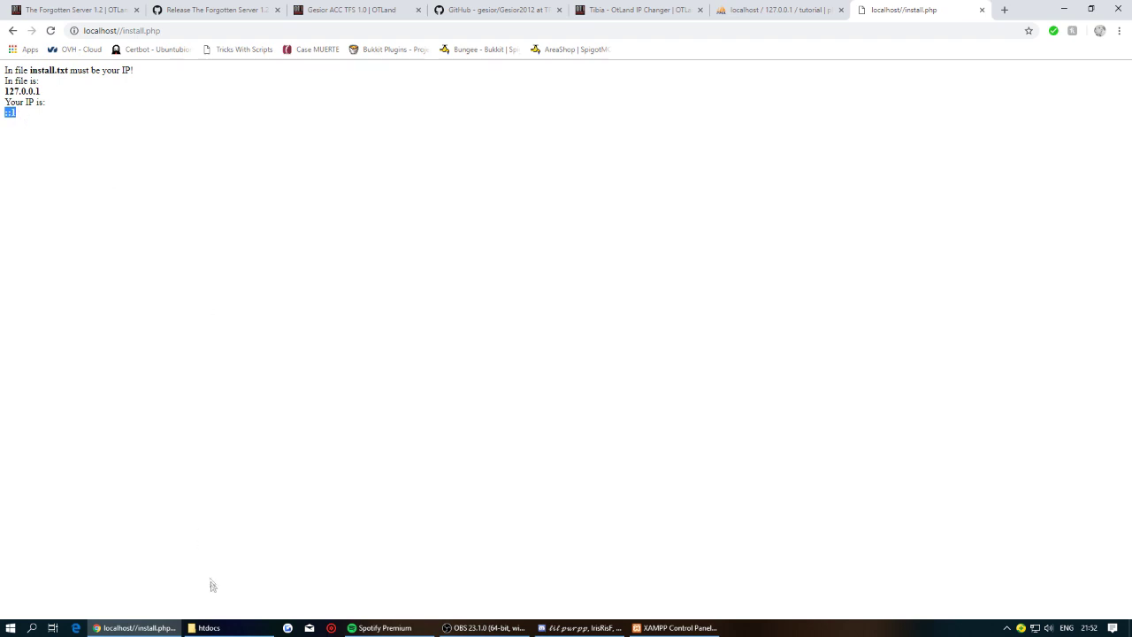
Step: Replace 127.0.0.1 with ::1 in install.txt, save it, and reload install.php
left_click(209, 627)
left_click(549, 349)
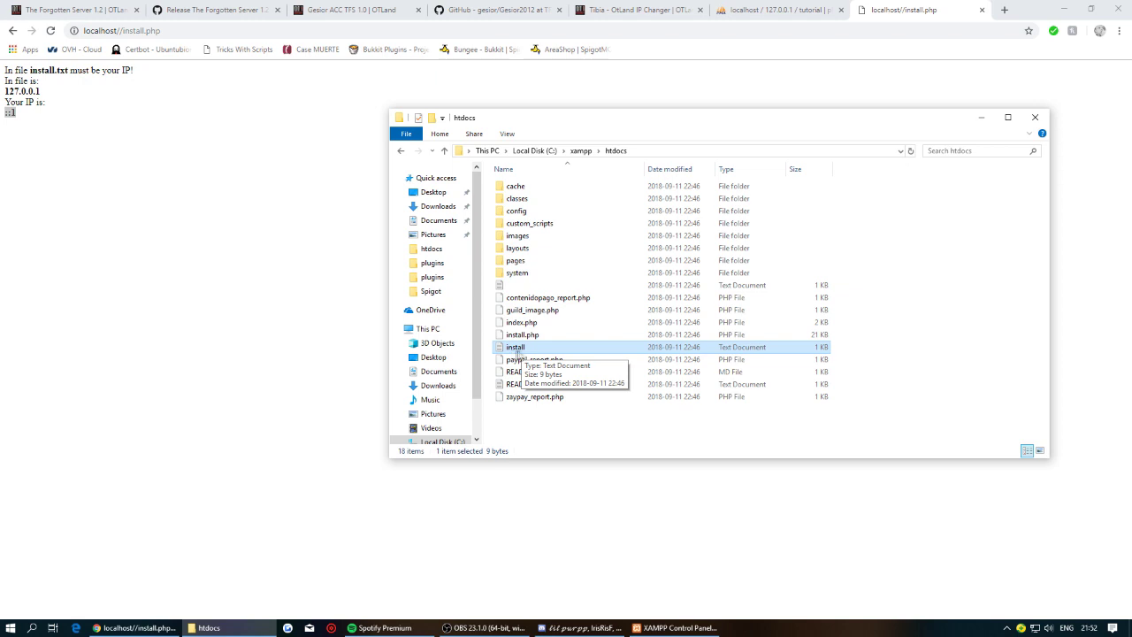
double_click(514, 349)
left_click_drag(663, 178, 586, 170)
type("::1")
left_click(595, 159)
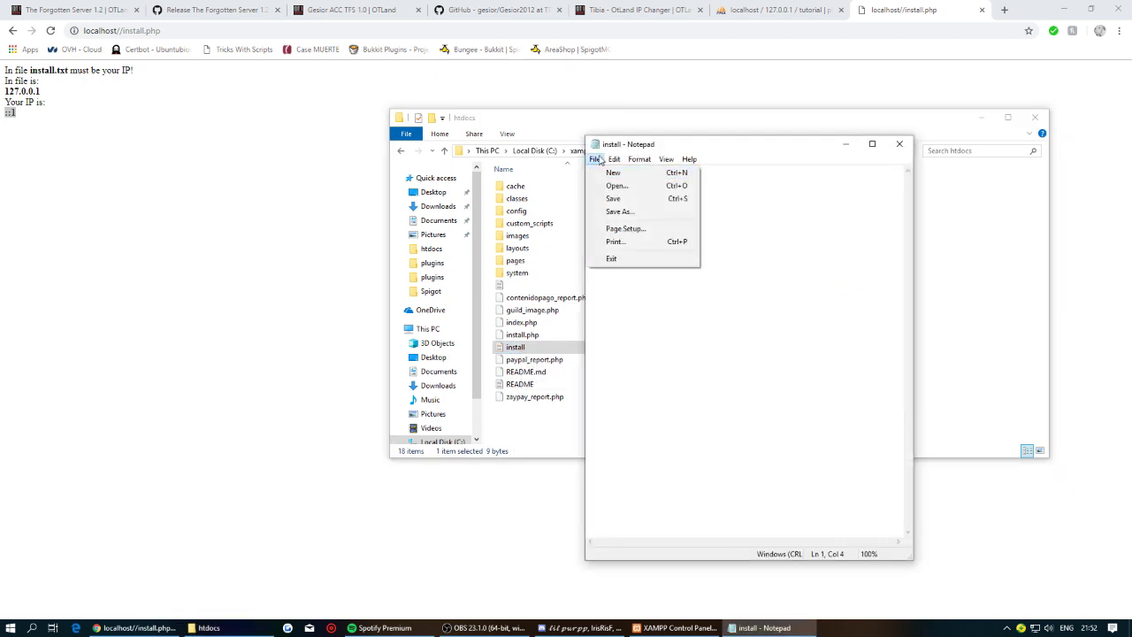
left_click(617, 198)
left_click(899, 145)
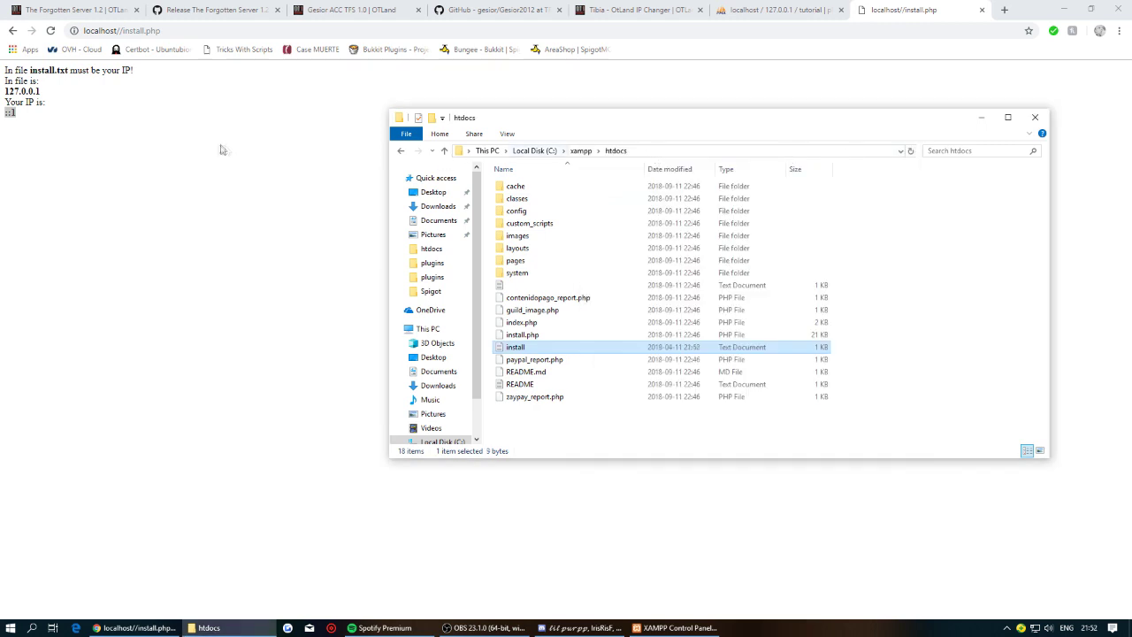
left_click(79, 117)
left_click(46, 32)
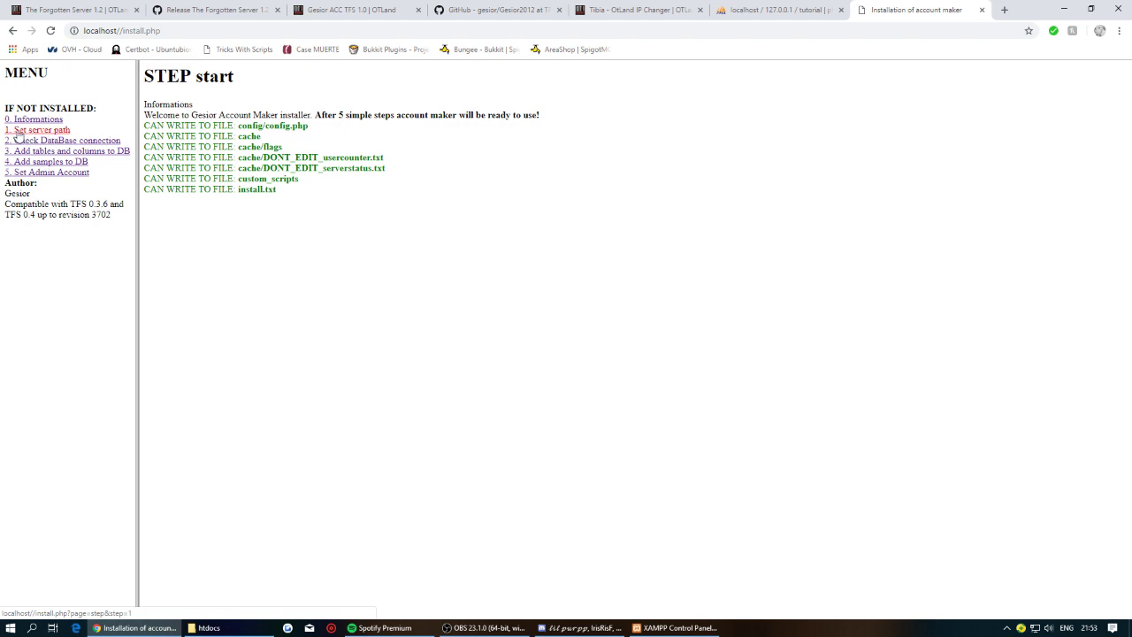
Step: Copy the Desktop\theforgottenserver-v1.2-win64 folder path from Explorer's address bar
left_click(18, 132)
left_click(245, 620)
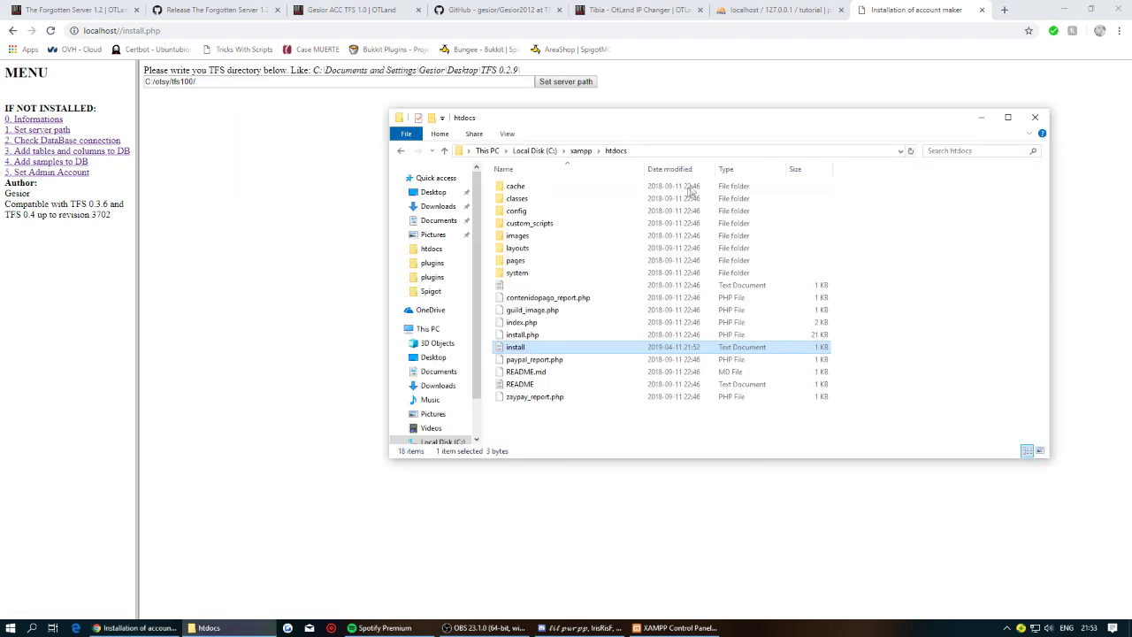
left_click(432, 193)
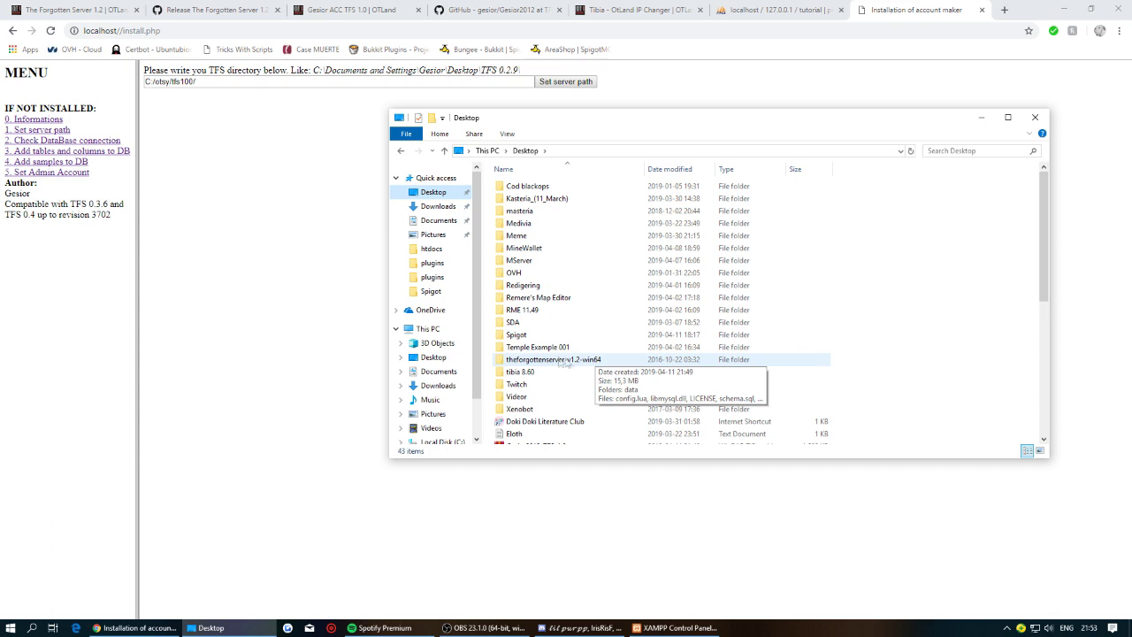
left_click(534, 361)
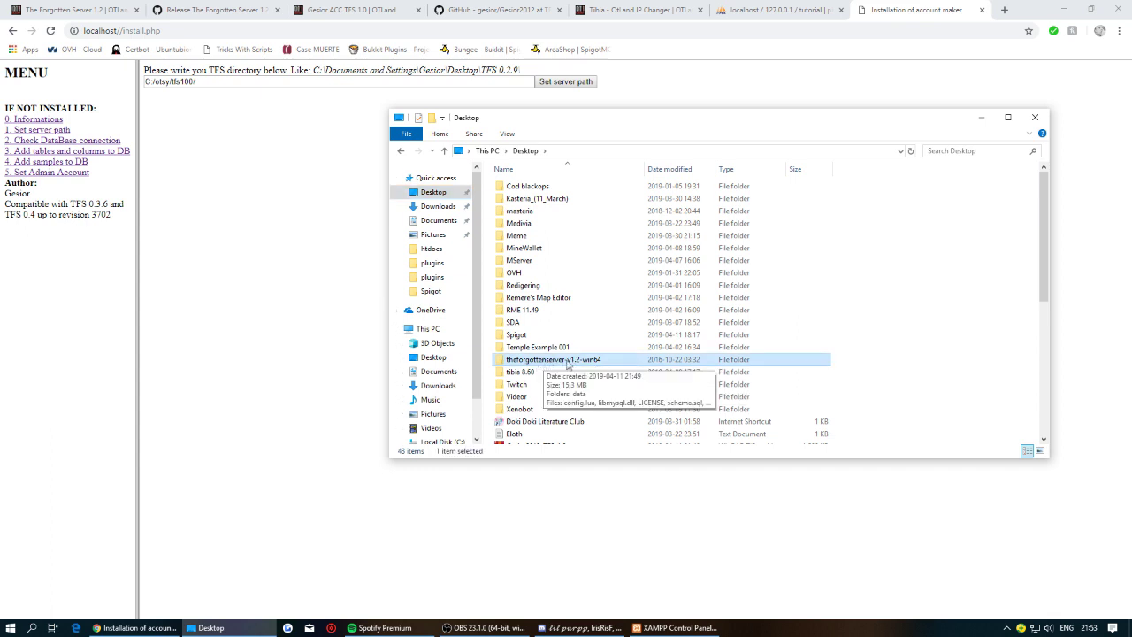
double_click(569, 361)
left_click(666, 152)
key("ctrl+c")
left_click_drag(665, 152, 475, 151)
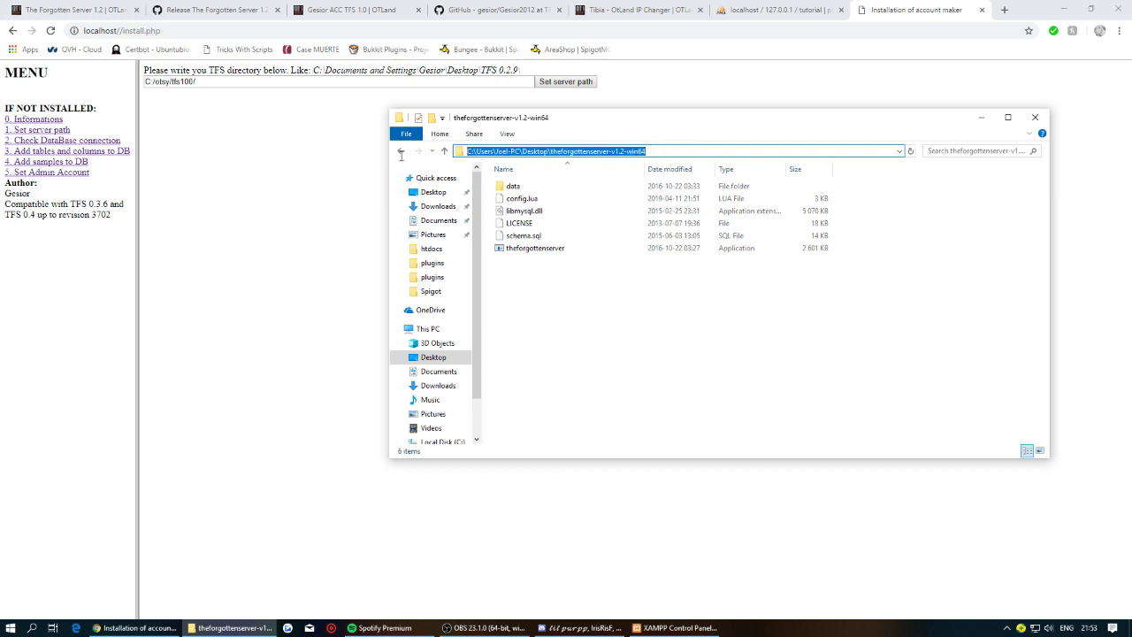
Step: Paste the TFS folder path into the installer's server path field and submit it
left_click(252, 83)
left_click_drag(252, 83, 131, 87)
key("ctrl+v")
left_click(551, 88)
left_click_drag(162, 114, 609, 115)
left_click(744, 104)
left_click(747, 90)
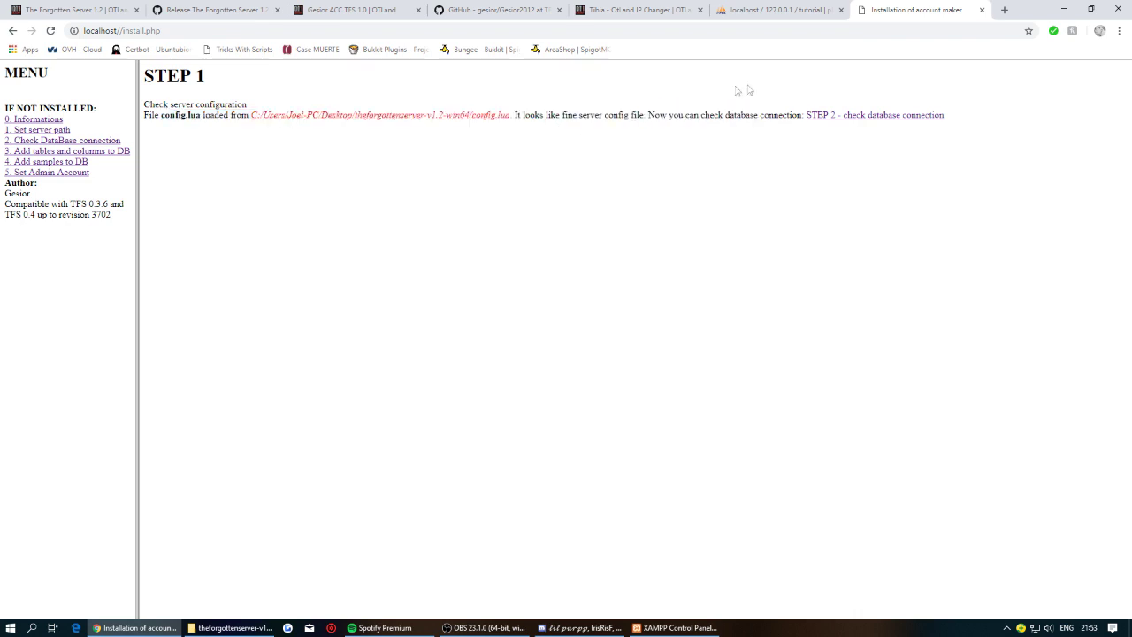
Step: Run installer steps 2–4: database check, adding tables, and adding sample characters
left_click(829, 118)
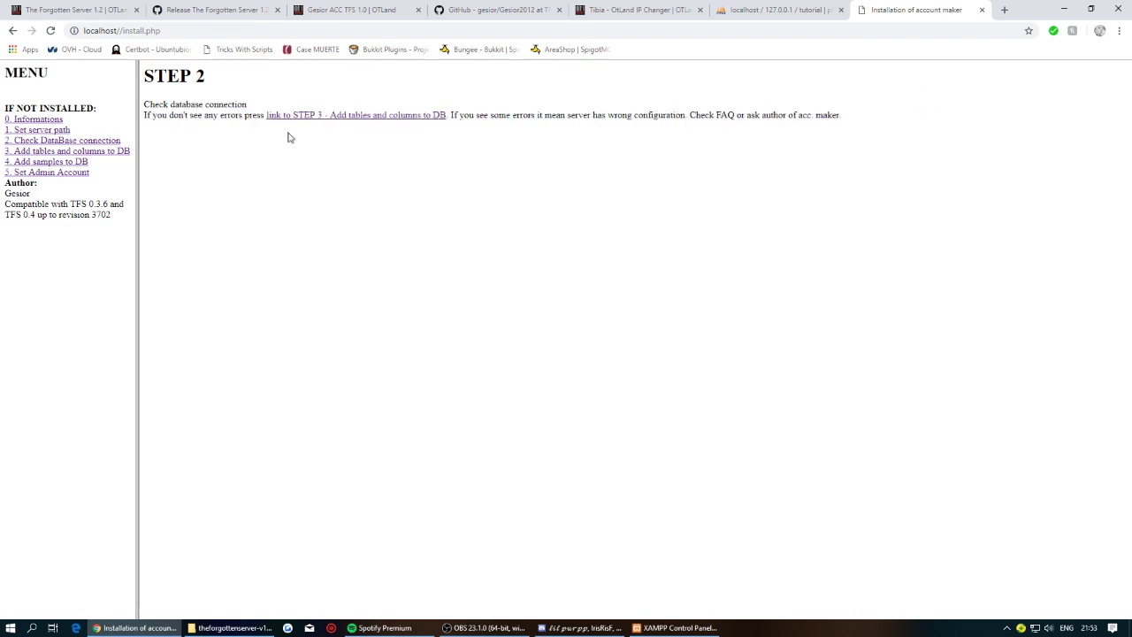
left_click(285, 122)
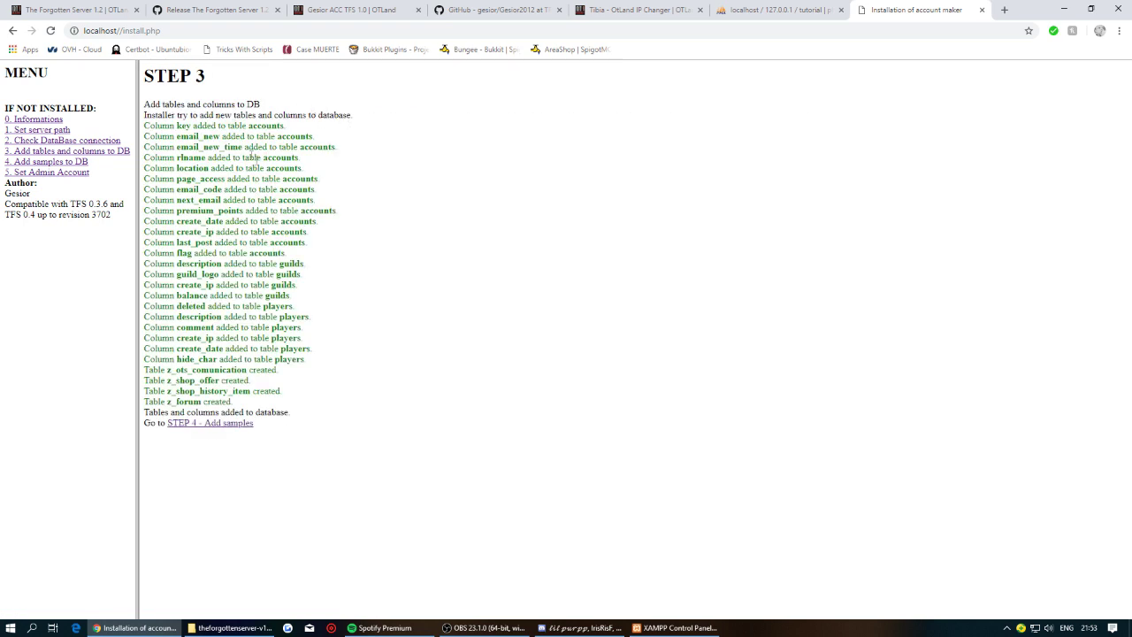
left_click(189, 424)
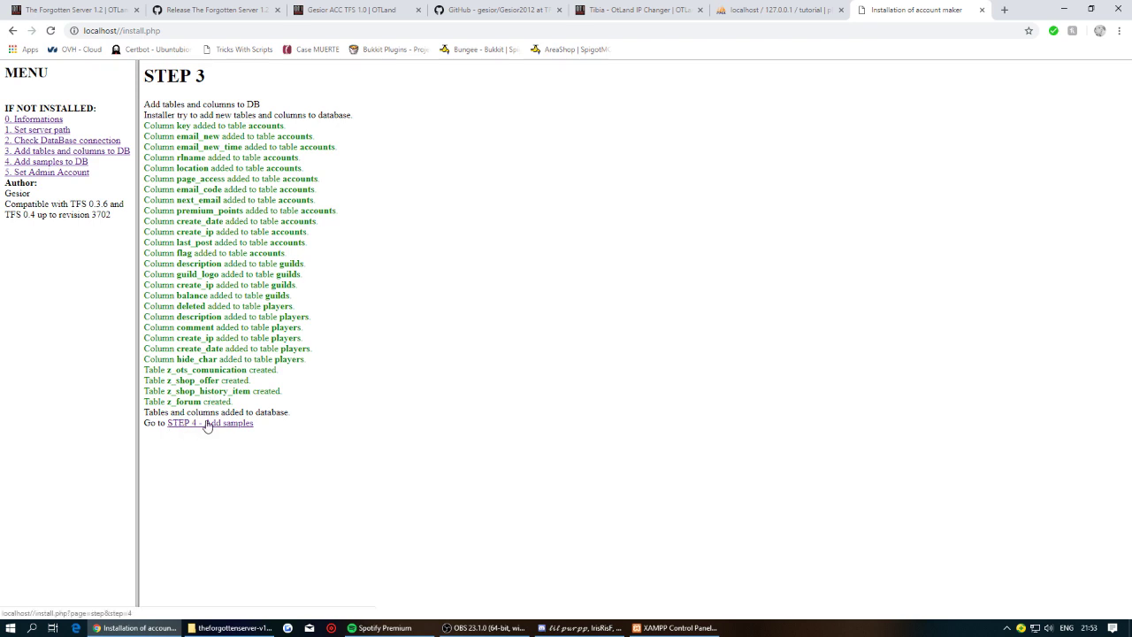
left_click_drag(296, 147, 304, 147)
left_click(277, 127)
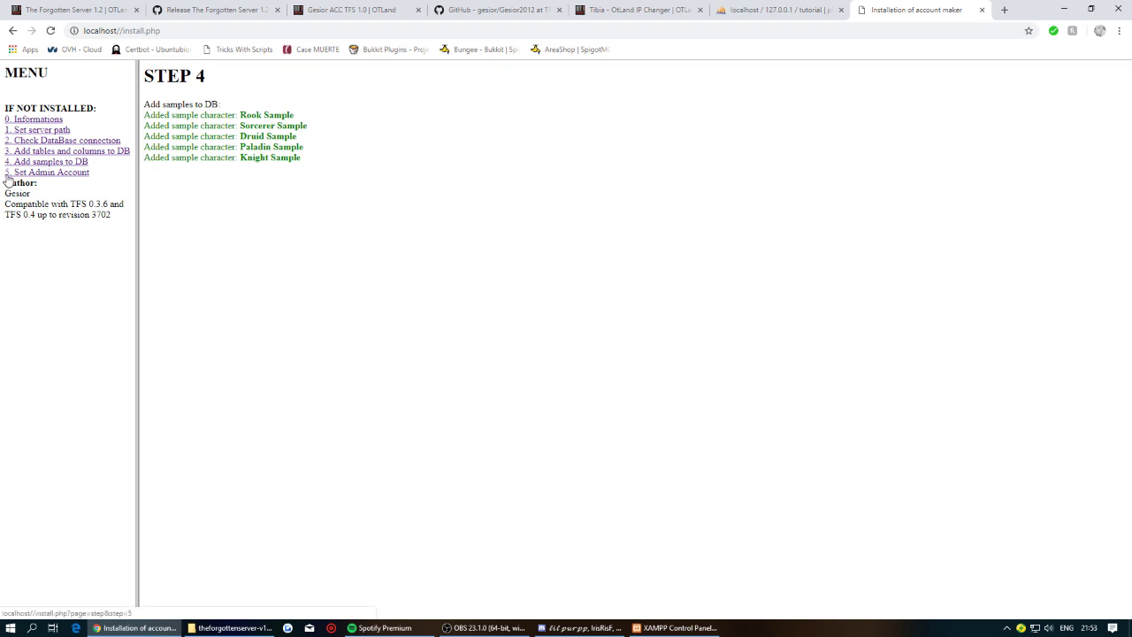
Step: Set a new admin account password in STEP 5 to finish the installation
left_click(63, 175)
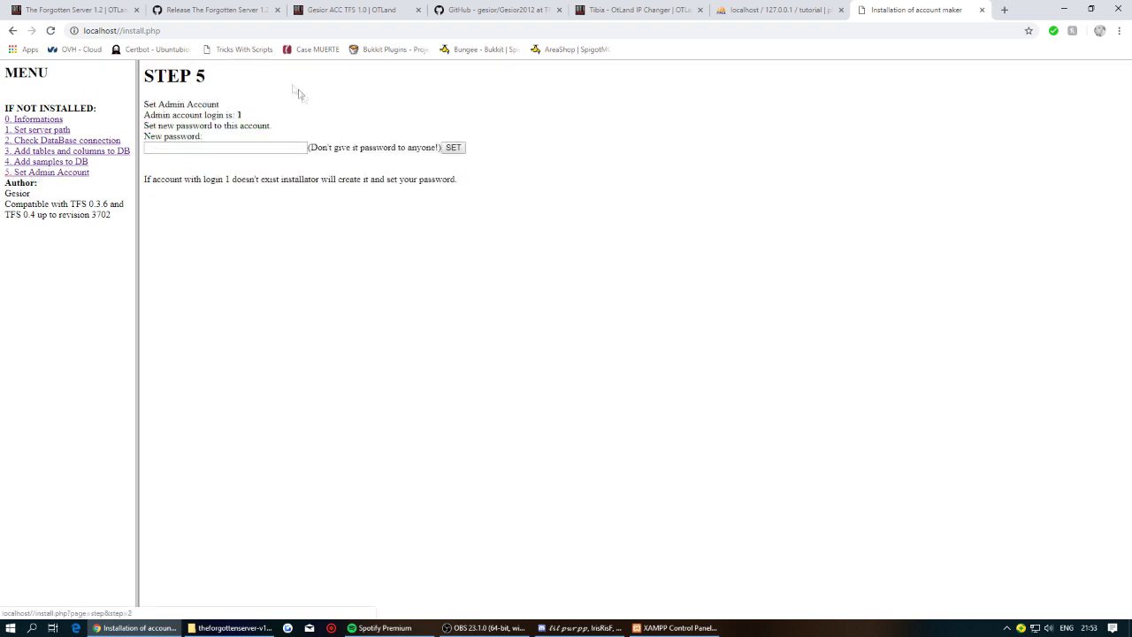
left_click_drag(212, 139, 153, 138)
left_click(173, 147)
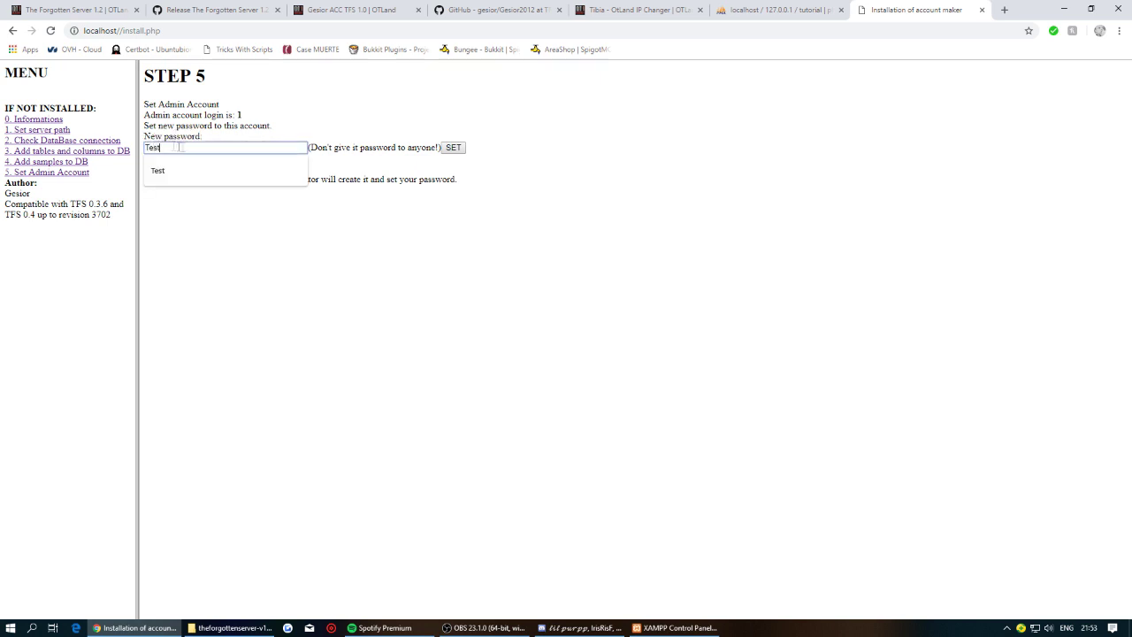
left_click(234, 115)
left_click_drag(234, 115, 251, 117)
left_click(244, 121)
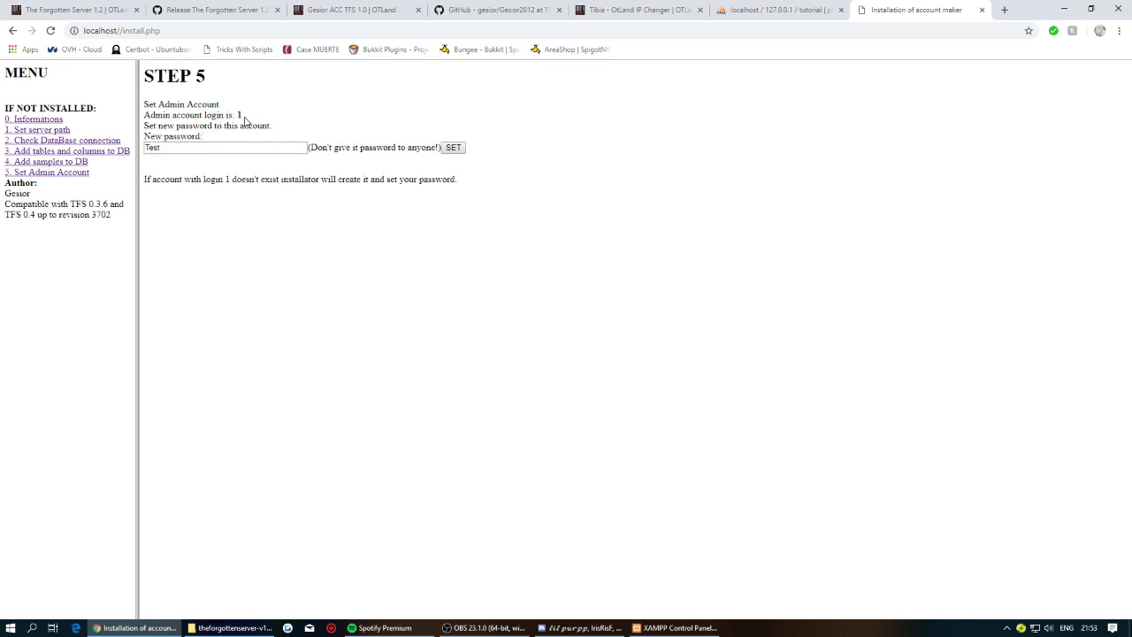
left_click(191, 145)
left_click(222, 126)
left_click(181, 152)
left_click(452, 148)
left_click(198, 145)
left_click(428, 142)
left_click_drag(156, 134, 340, 142)
left_click(339, 145)
left_click_drag(168, 156, 275, 155)
left_click(274, 156)
left_click(189, 32)
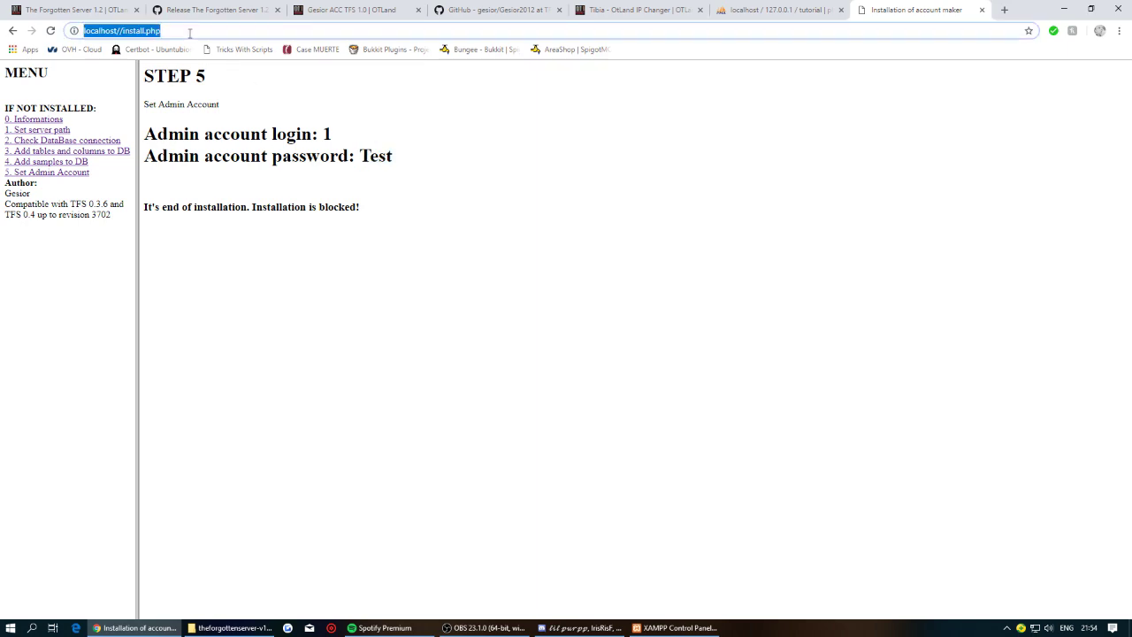
Step: Load the localhost homepage, log out, and open the account registration form
type("localhost")
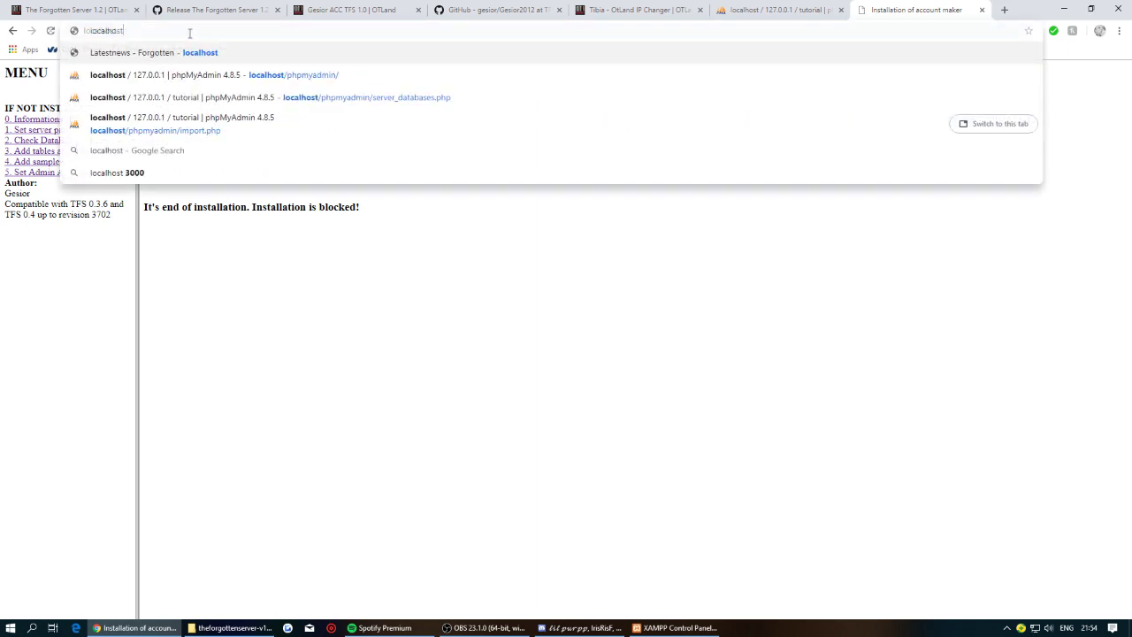
key("Return")
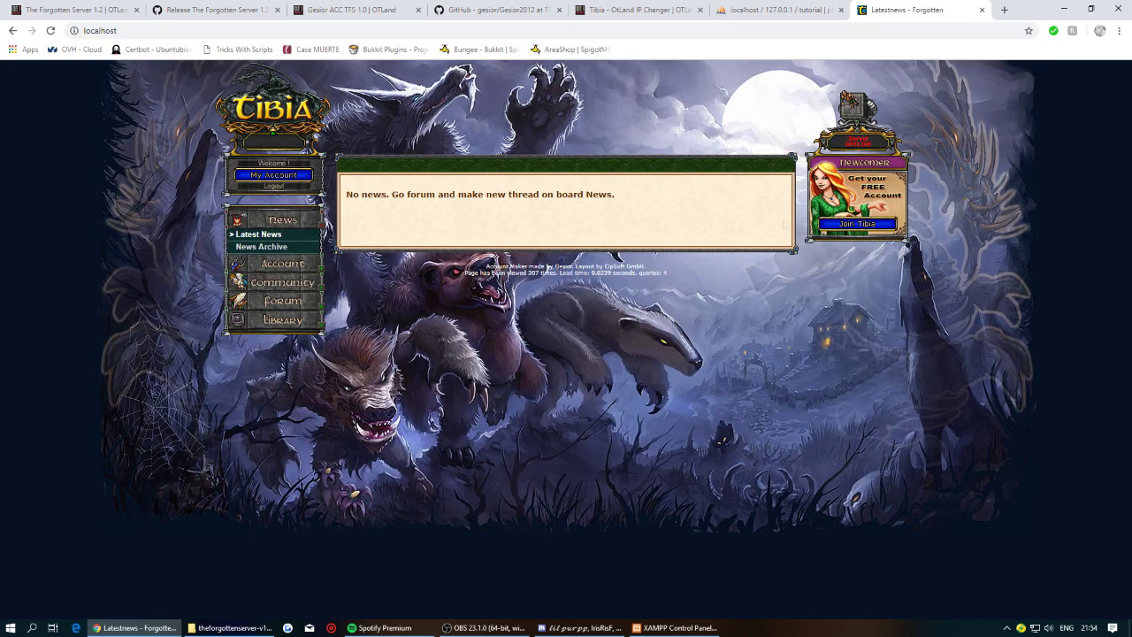
left_click(279, 187)
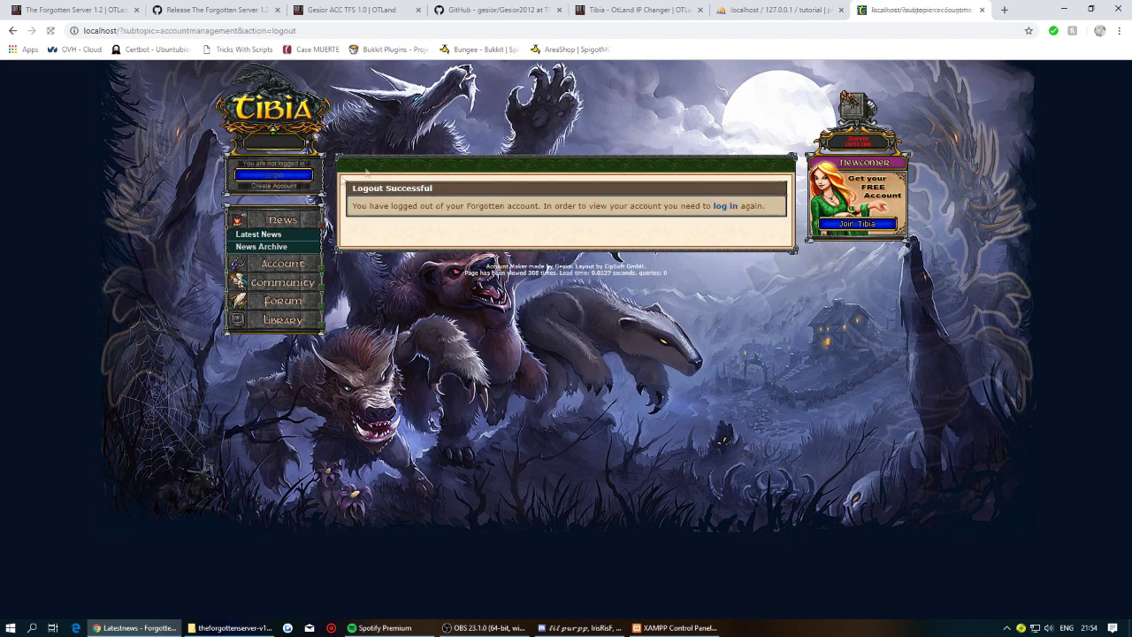
left_click(275, 187)
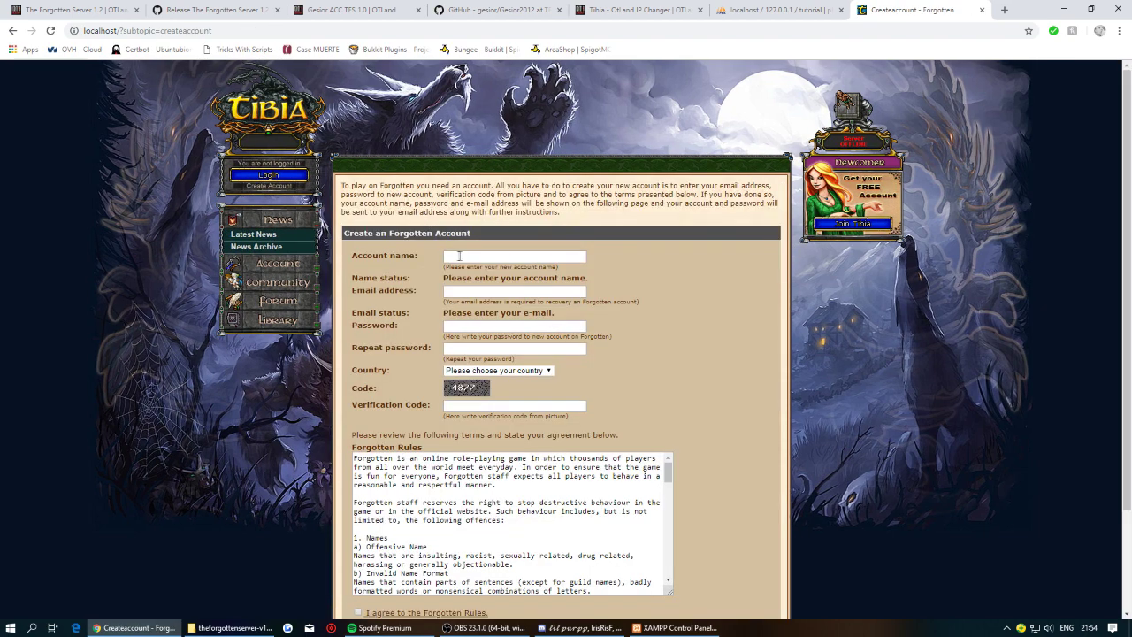
Step: Register an account with name, e-mail, password, country Sweden and verification code, accepting the rules
left_click(461, 258)
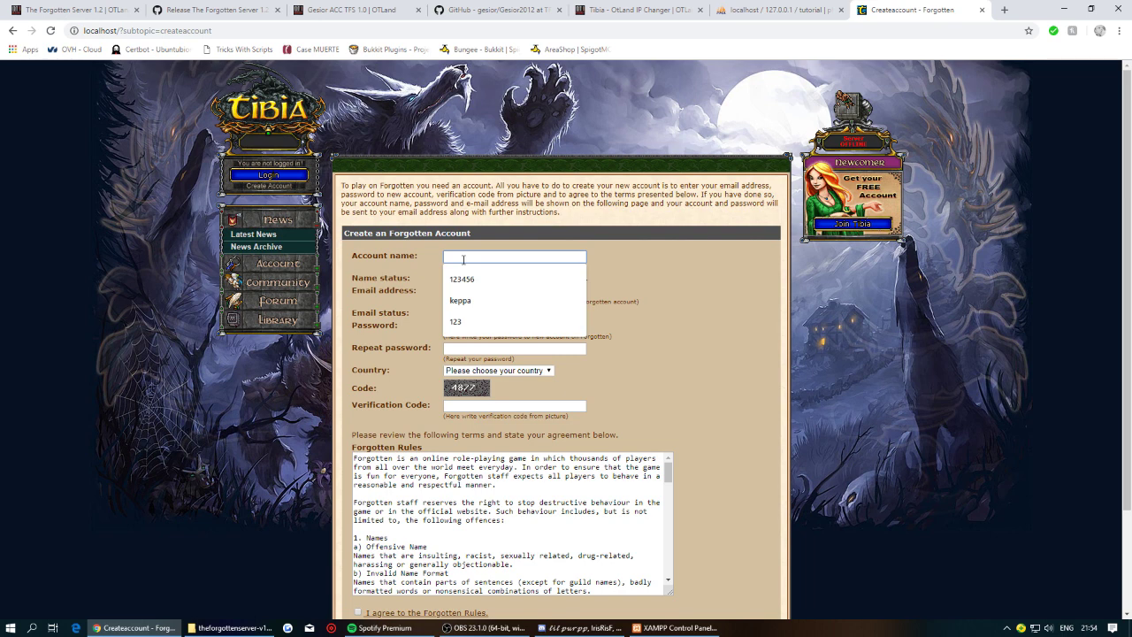
key("Tab")
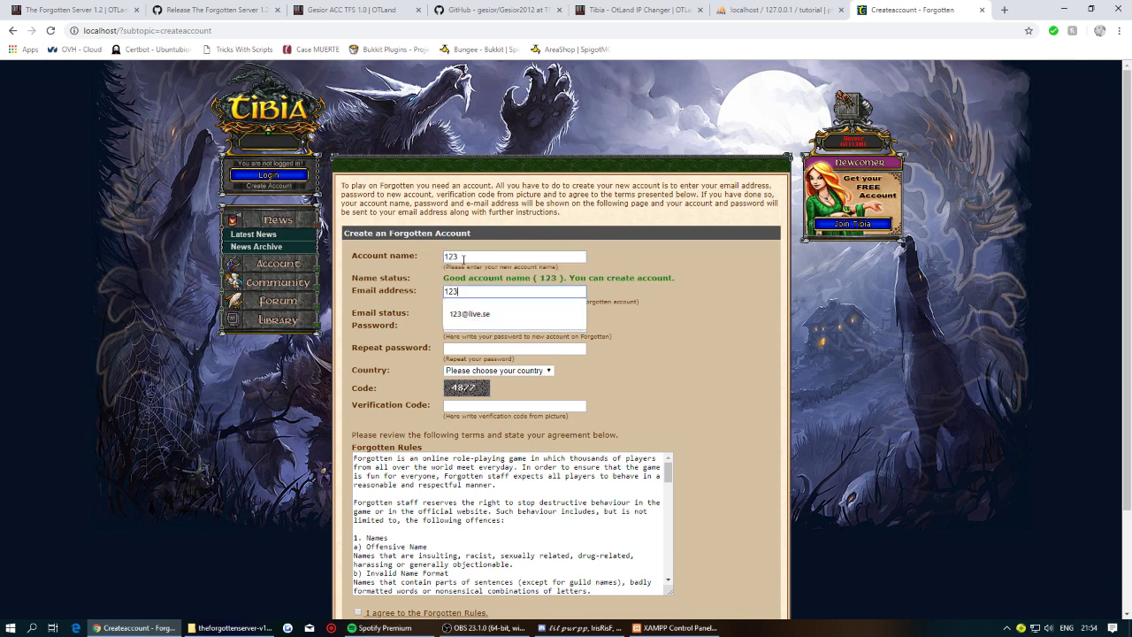
key("Down")
key("Tab")
key("Tab")
key("Tab")
key("Tab")
scroll(483, 386, "down", 2)
left_click(359, 495)
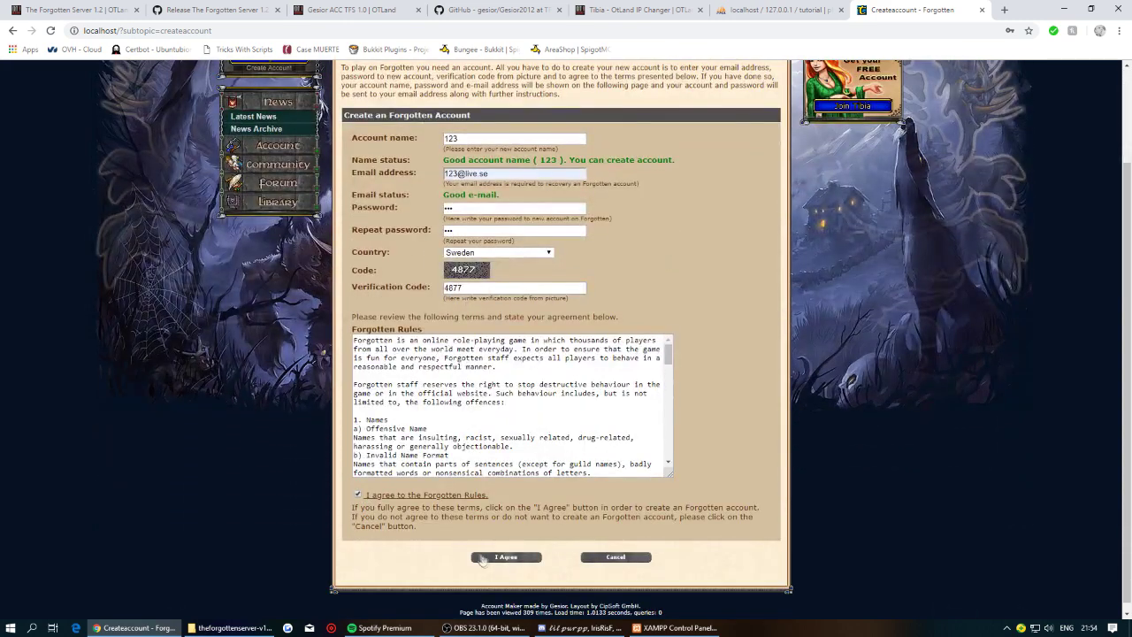
left_click(504, 559)
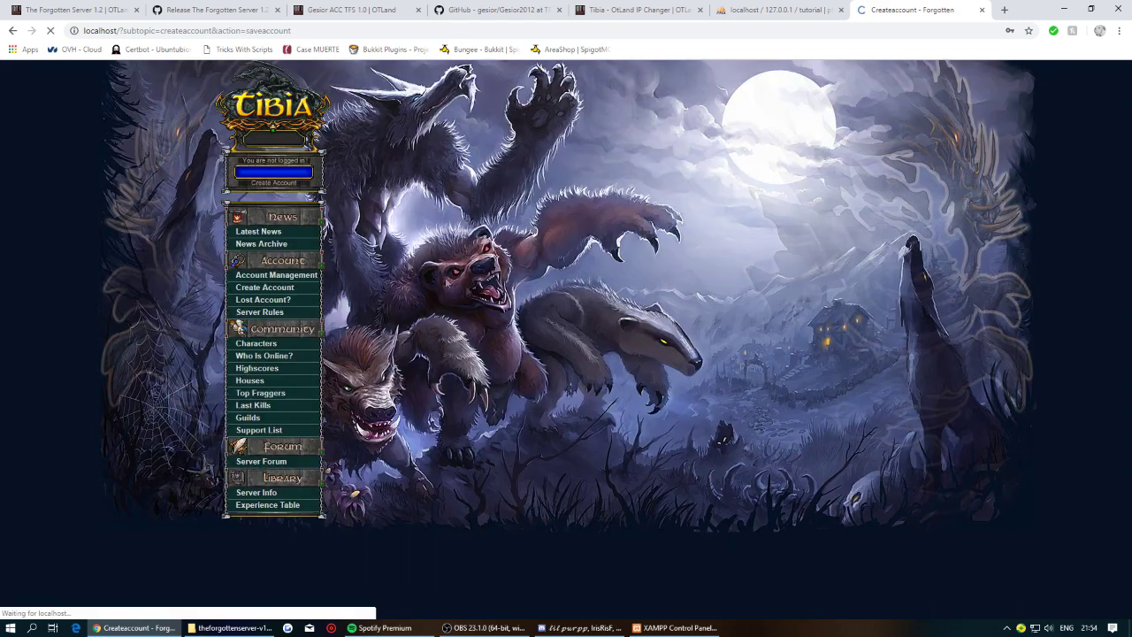
Step: Log into the new account with its account name and password
left_click(483, 235)
type("god")
key("Tab")
key("Return")
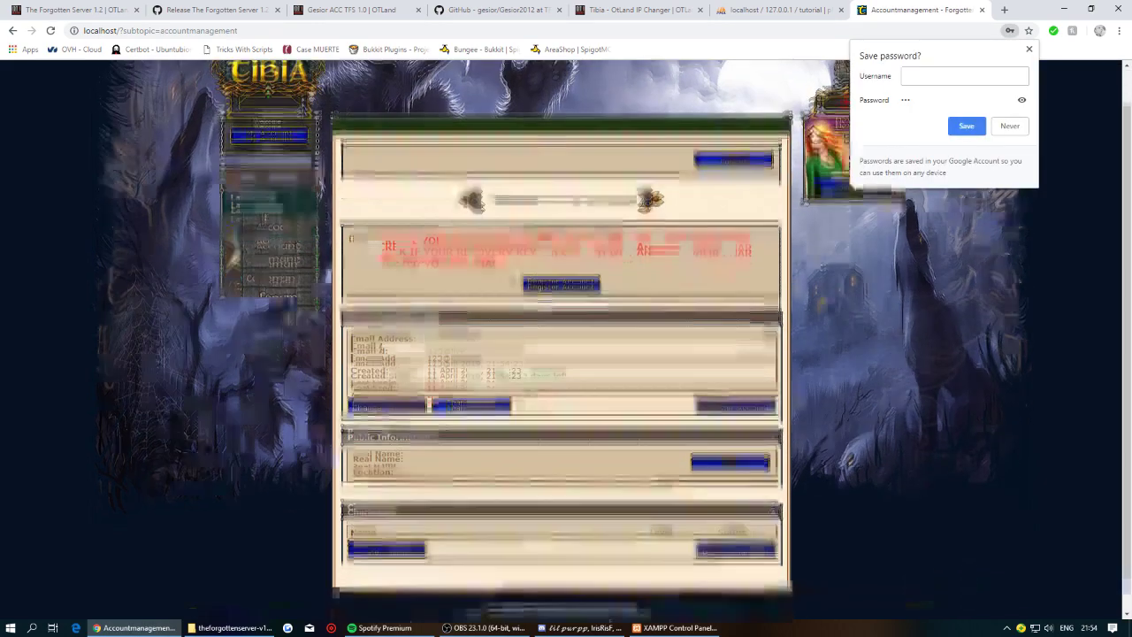
scroll(425, 303, "down", 1)
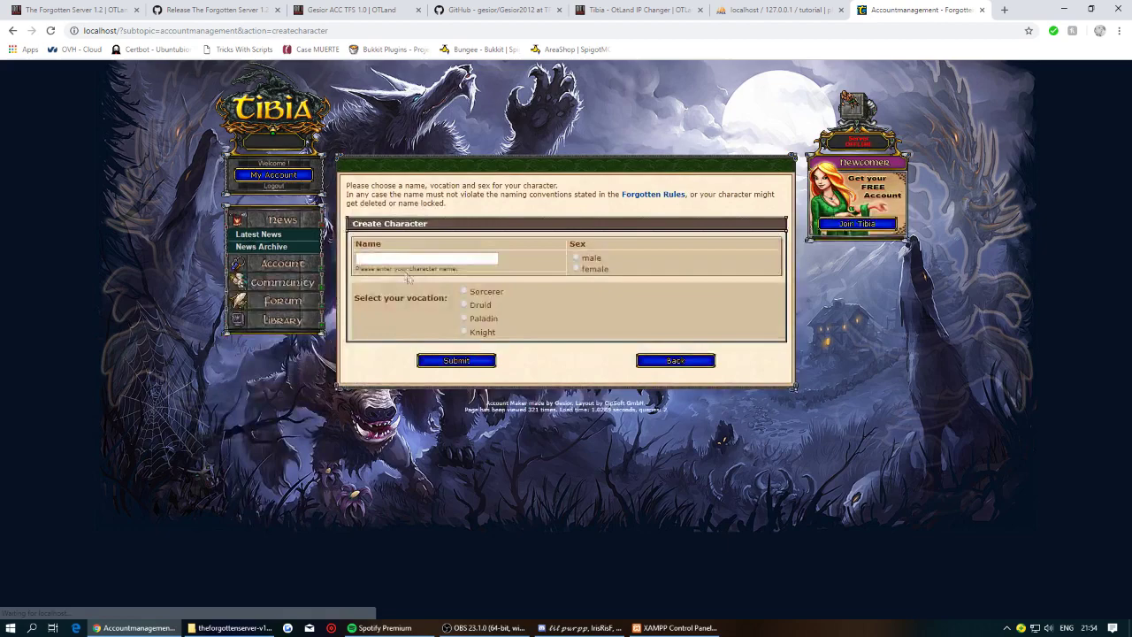
Step: Replace the default name with Keppa and submit the male character creation form
left_click(398, 258)
type("Tutoria")
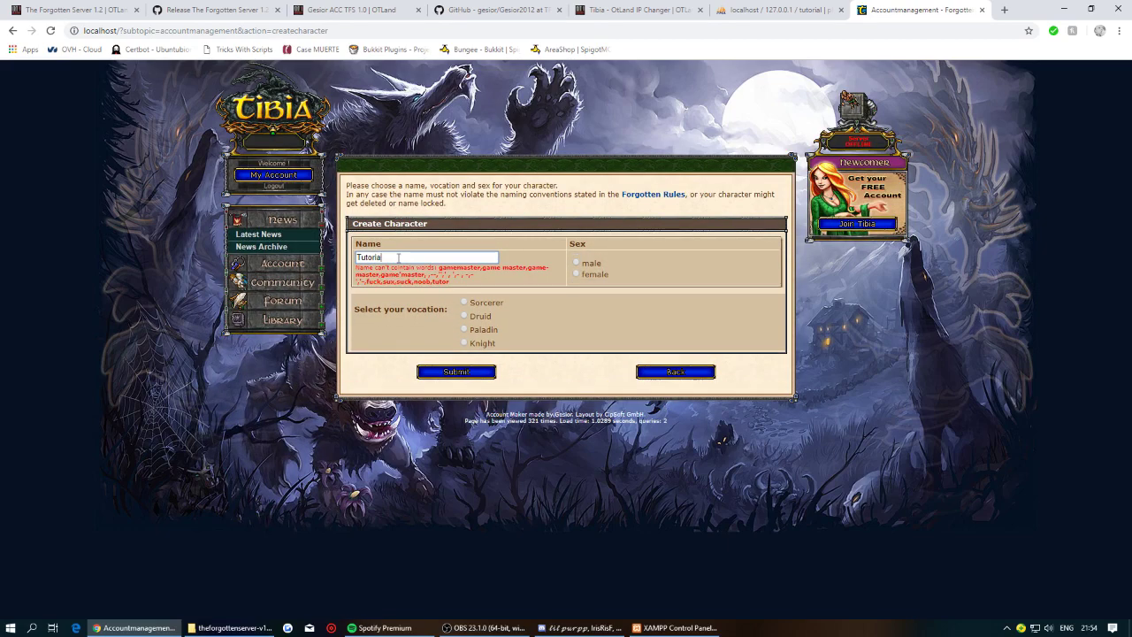
key("BackSpace")
key("BackSpace")
key("BackSpace")
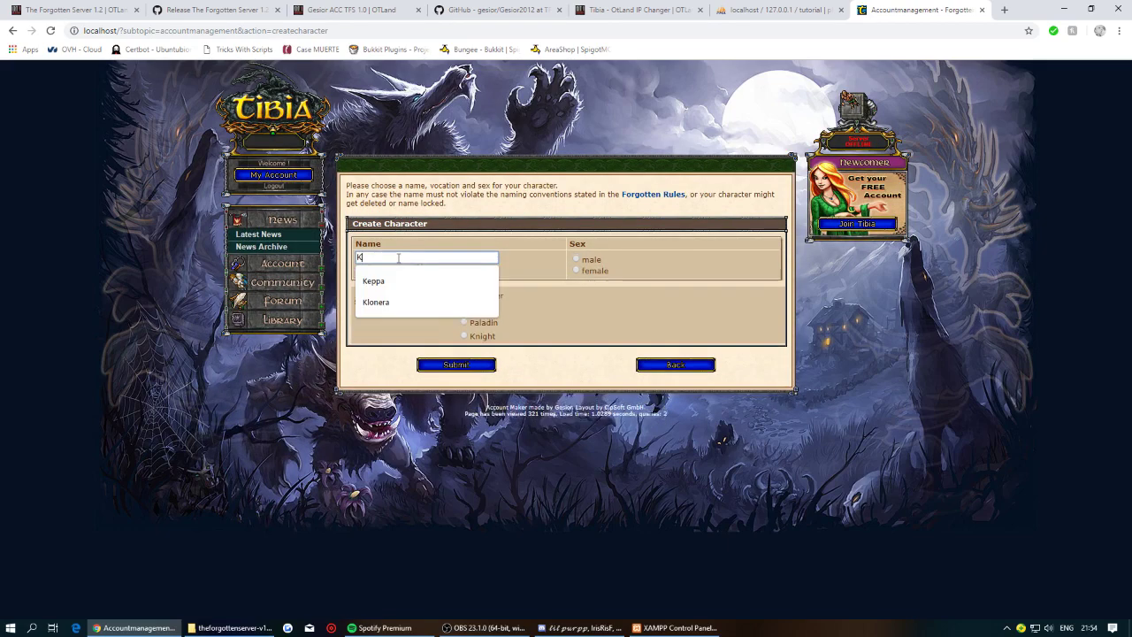
type("Kep")
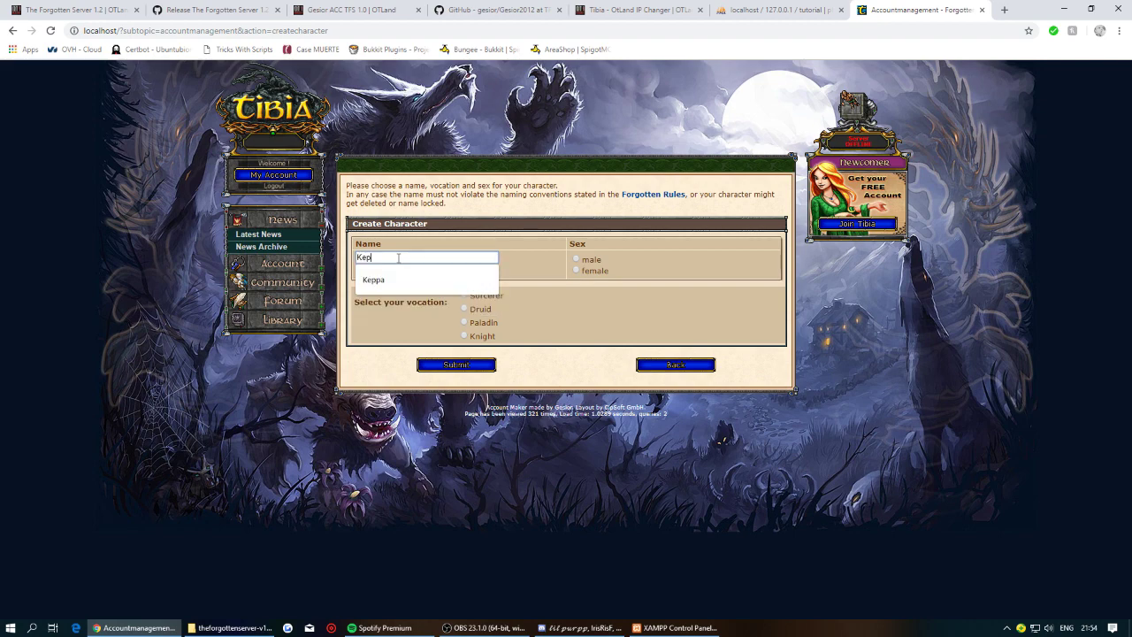
type("pa")
left_click(538, 252)
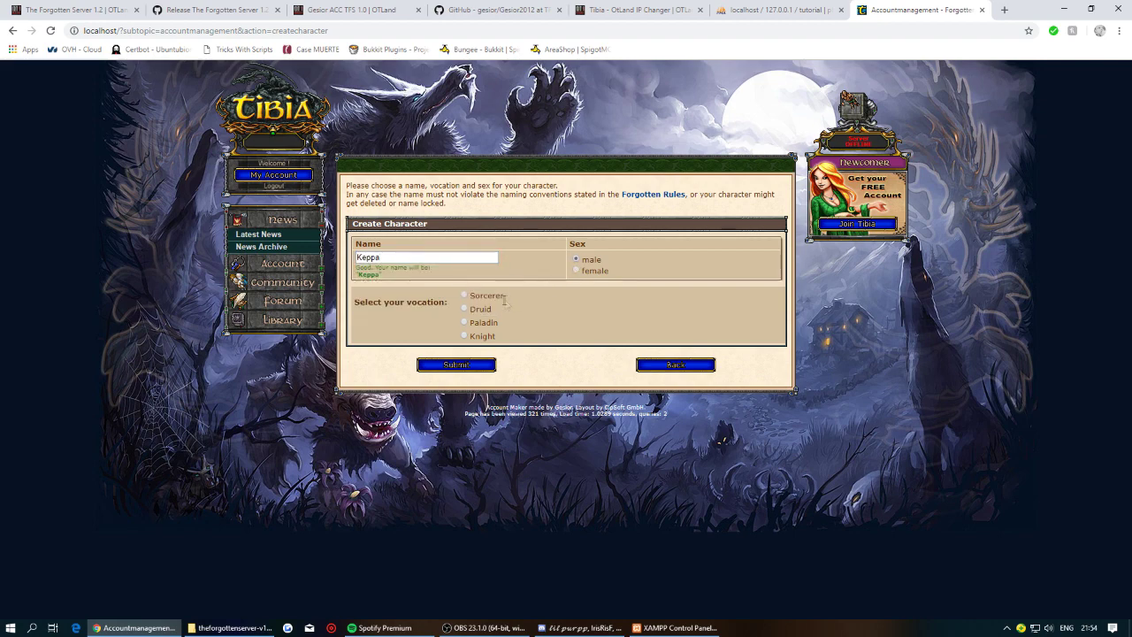
left_click(478, 363)
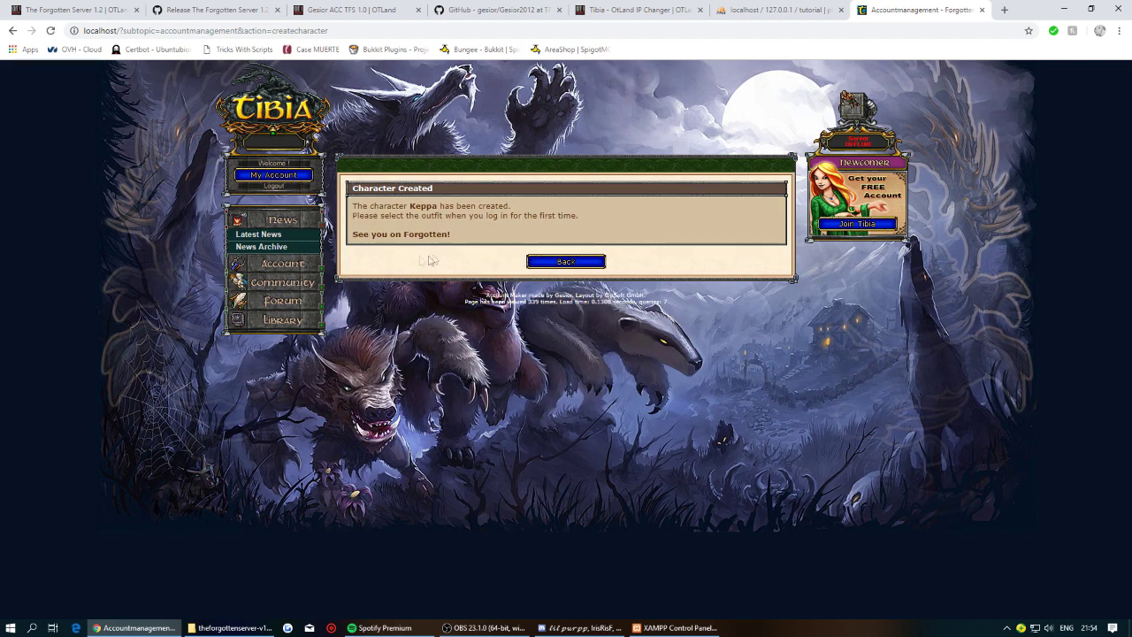
left_click_drag(459, 232, 412, 203)
left_click(434, 205)
Step: Inspect the new account's password hash in phpMyAdmin's accounts table, then return to the Gesior account page
left_click(774, 9)
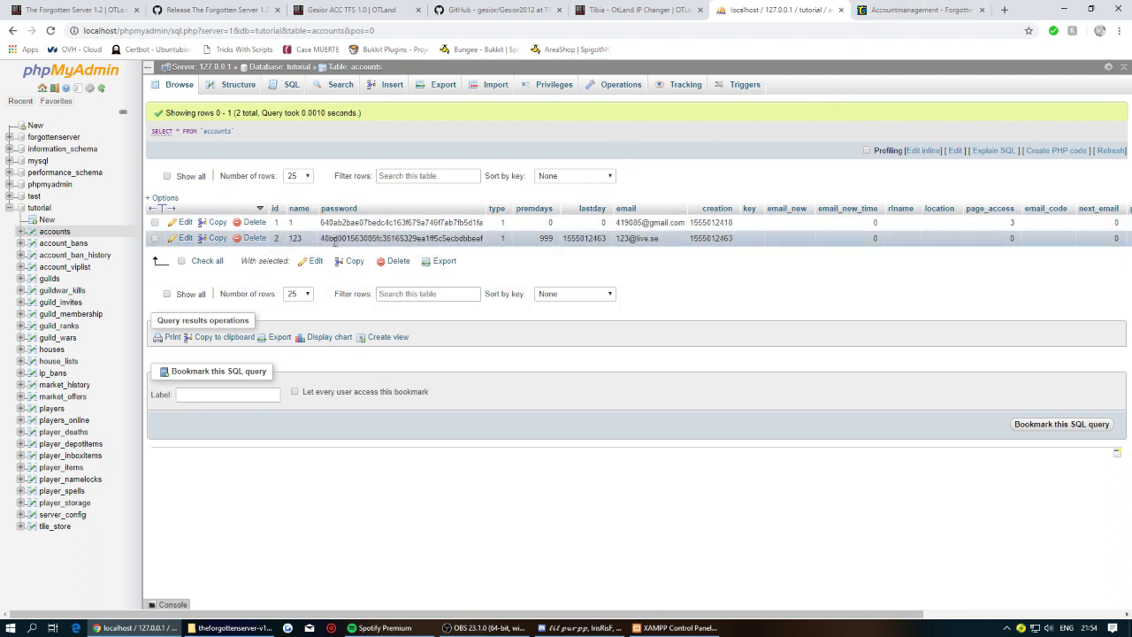
left_click_drag(320, 239, 485, 239)
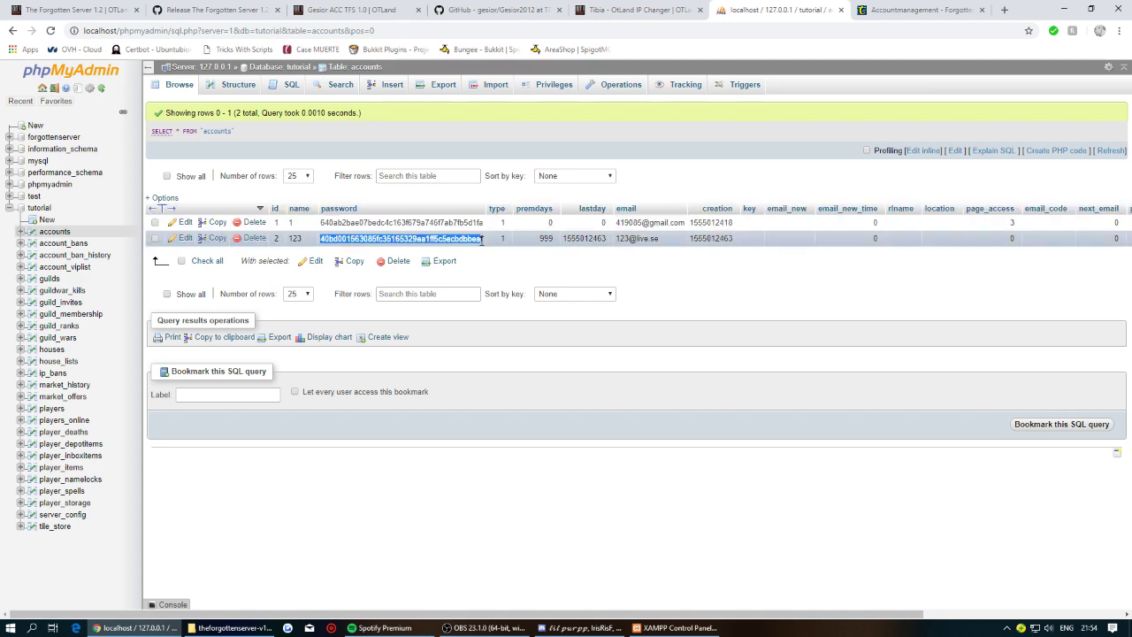
left_click(900, 13)
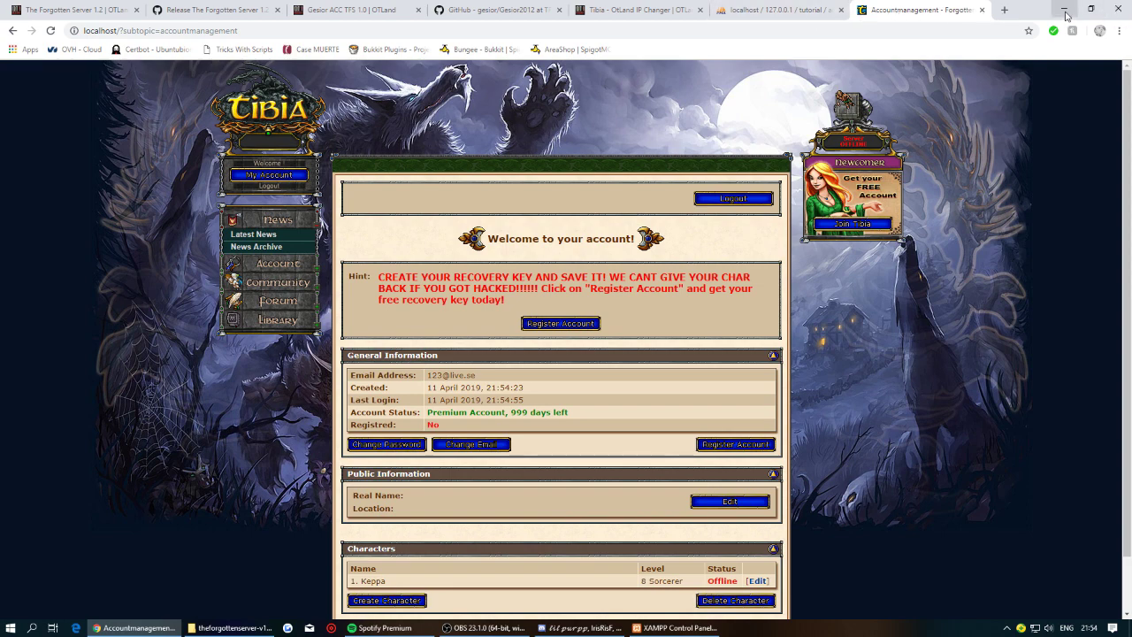
Step: Launch theforgottenserver.exe, minimize its console once running, and close the server files window
left_click(1065, 10)
left_click_drag(517, 123, 486, 236)
double_click(505, 363)
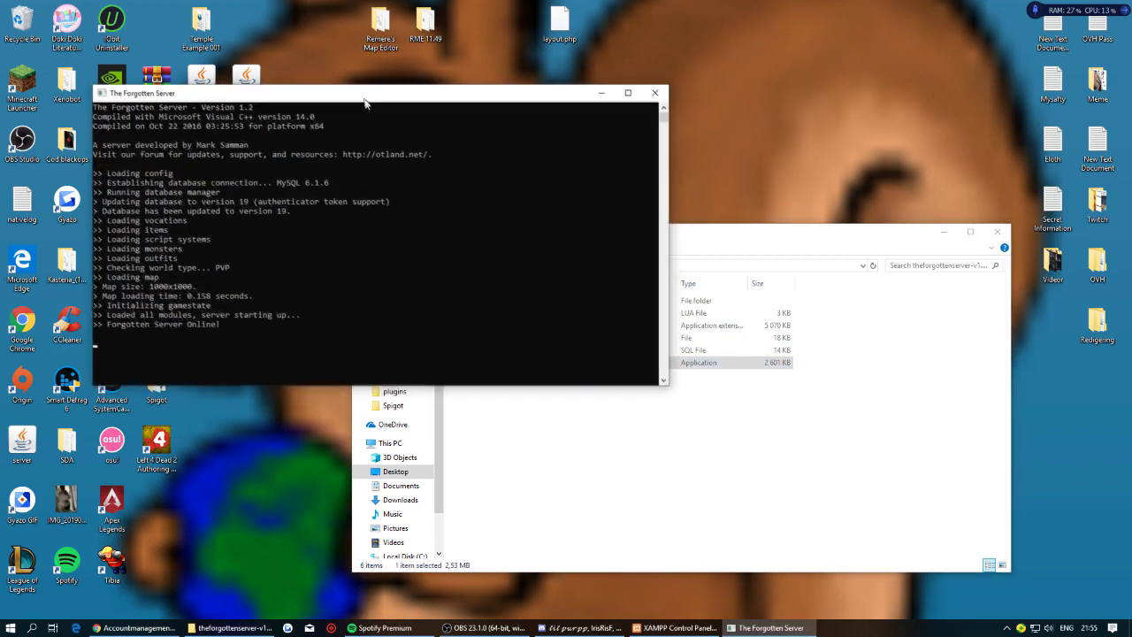
left_click_drag(374, 101, 350, 53)
left_click(581, 53)
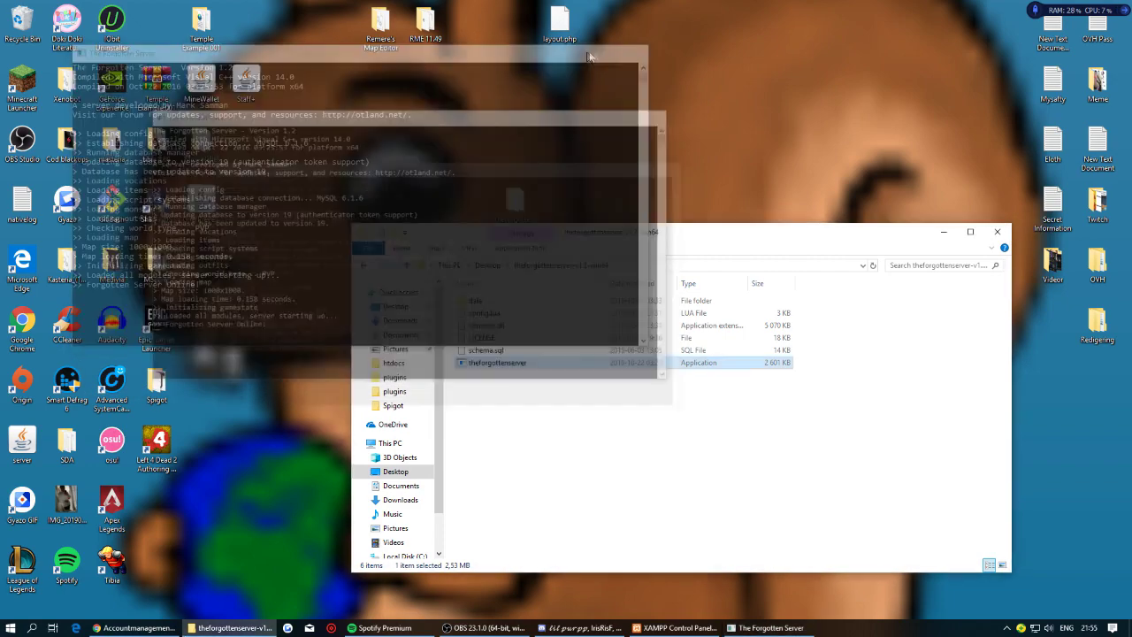
left_click(998, 232)
Step: Open the OTLand IP Changer from the desktop and bring Chrome back to the front
left_click(470, 263)
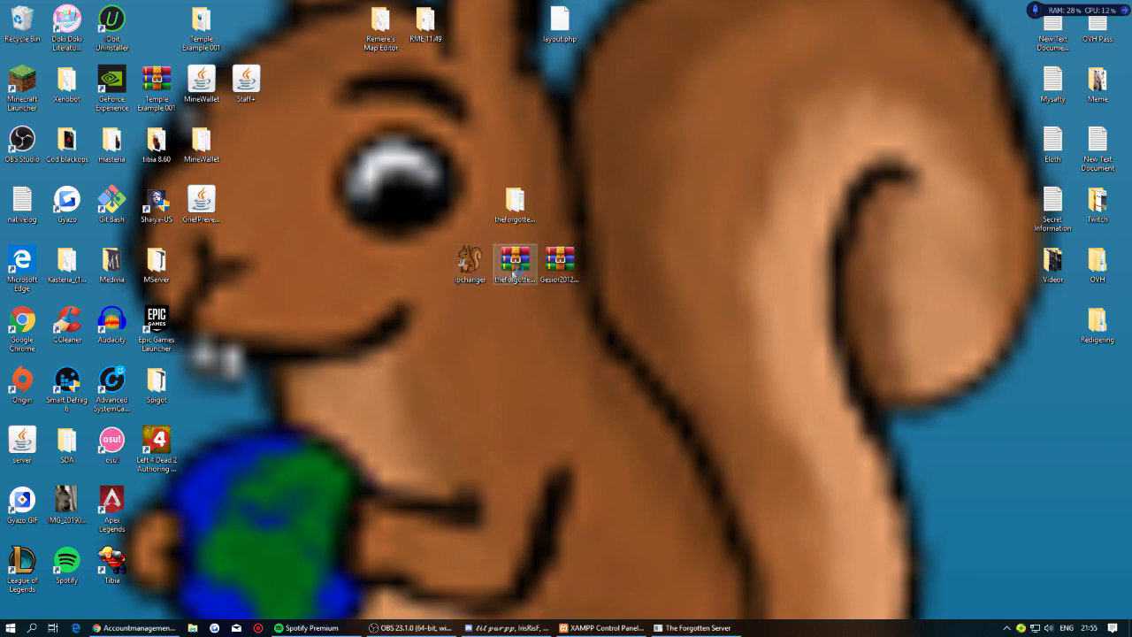
double_click(472, 258)
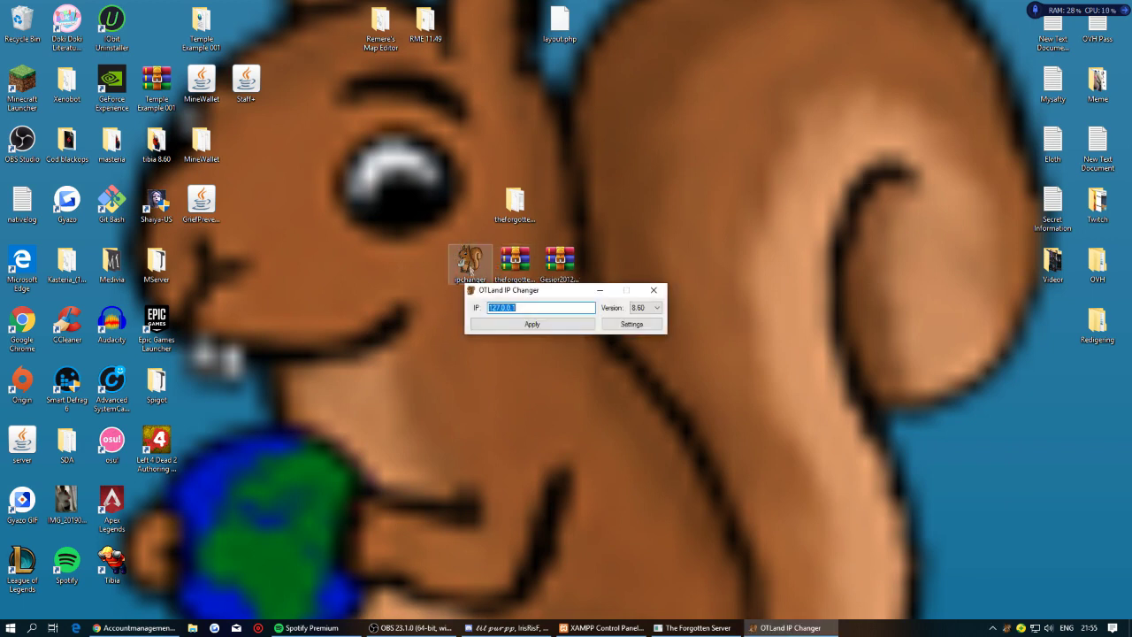
left_click_drag(530, 296, 688, 213)
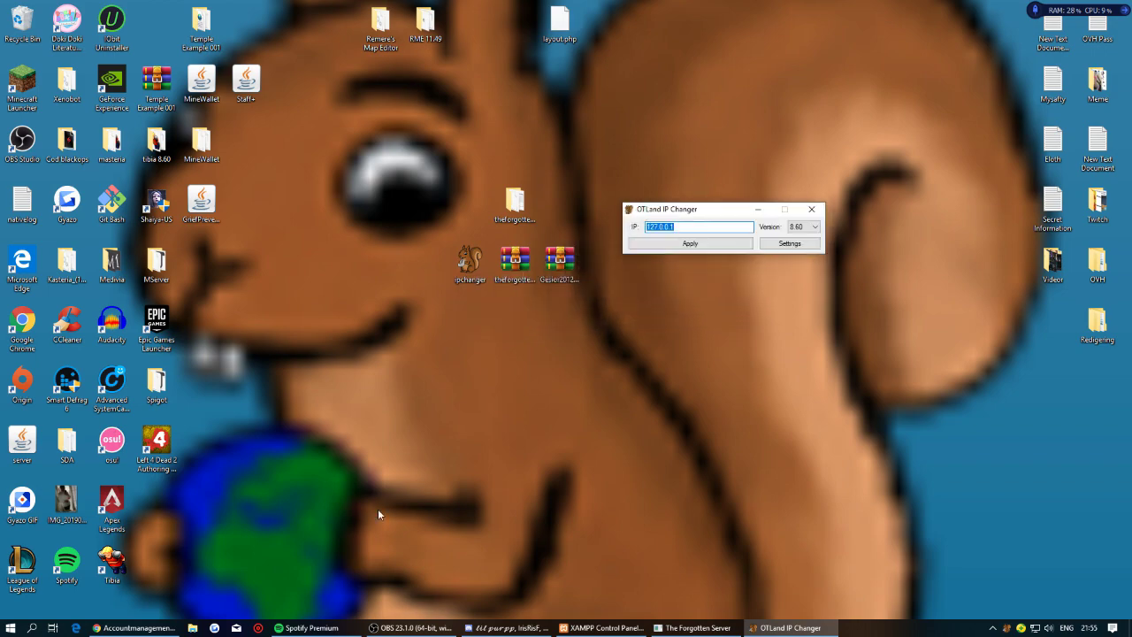
left_click(134, 627)
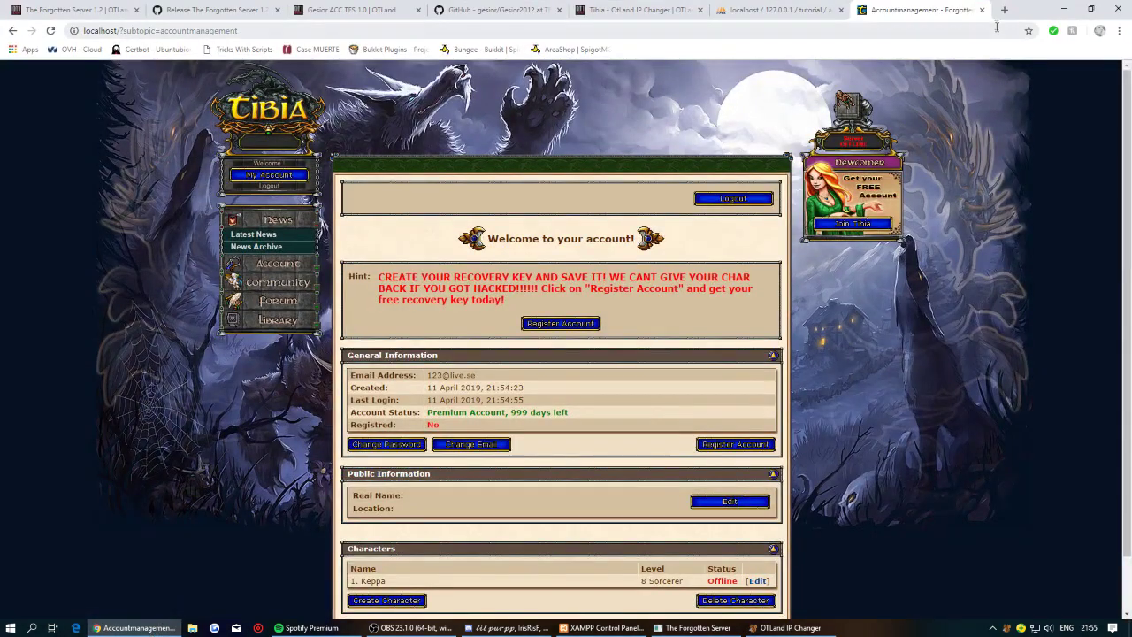
Step: Open a new tab, then expand the Community and Account sections of the Gesior site menu
left_click(1003, 12)
left_click(814, 10)
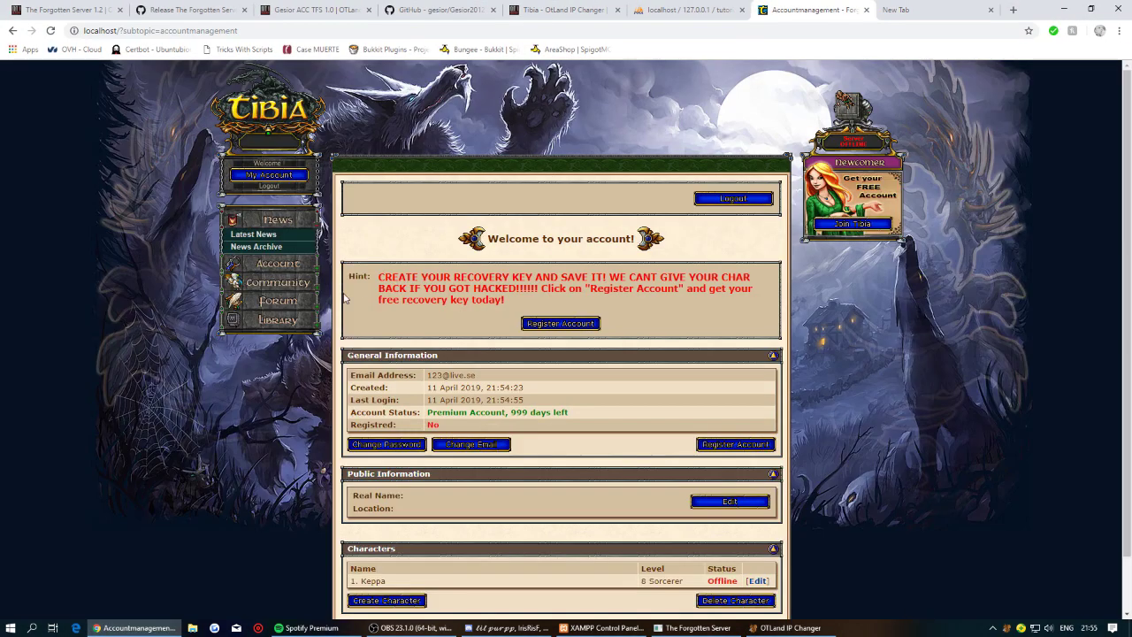
left_click(301, 282)
left_click(297, 264)
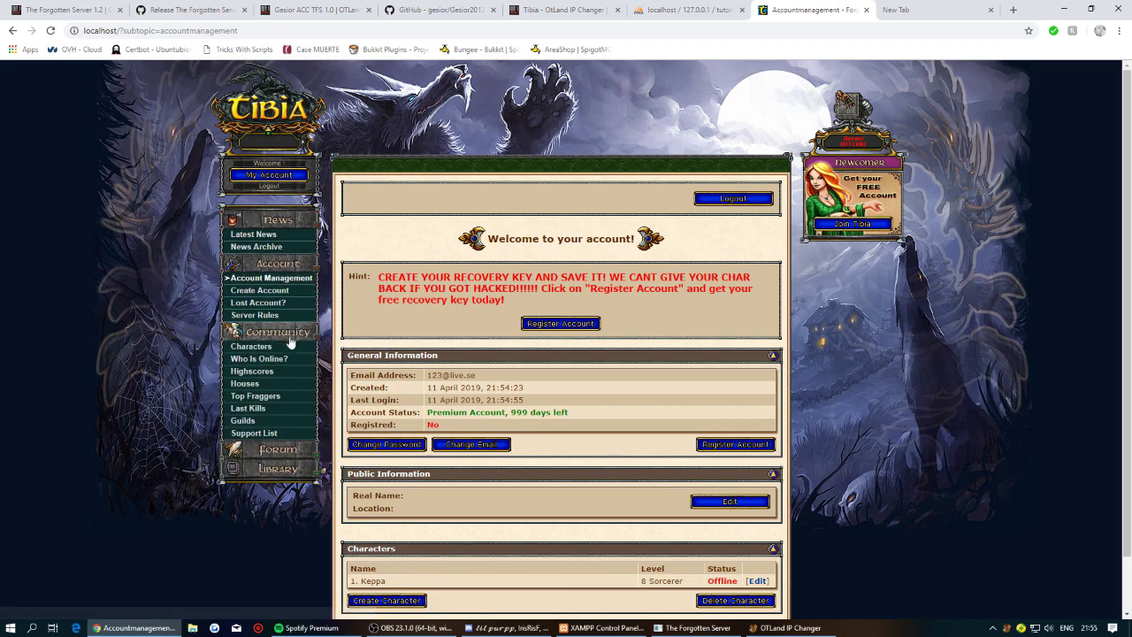
Step: Google "tibia 10.98 client download" and open the ots-list.org download page
left_click(893, 12)
left_click(493, 323)
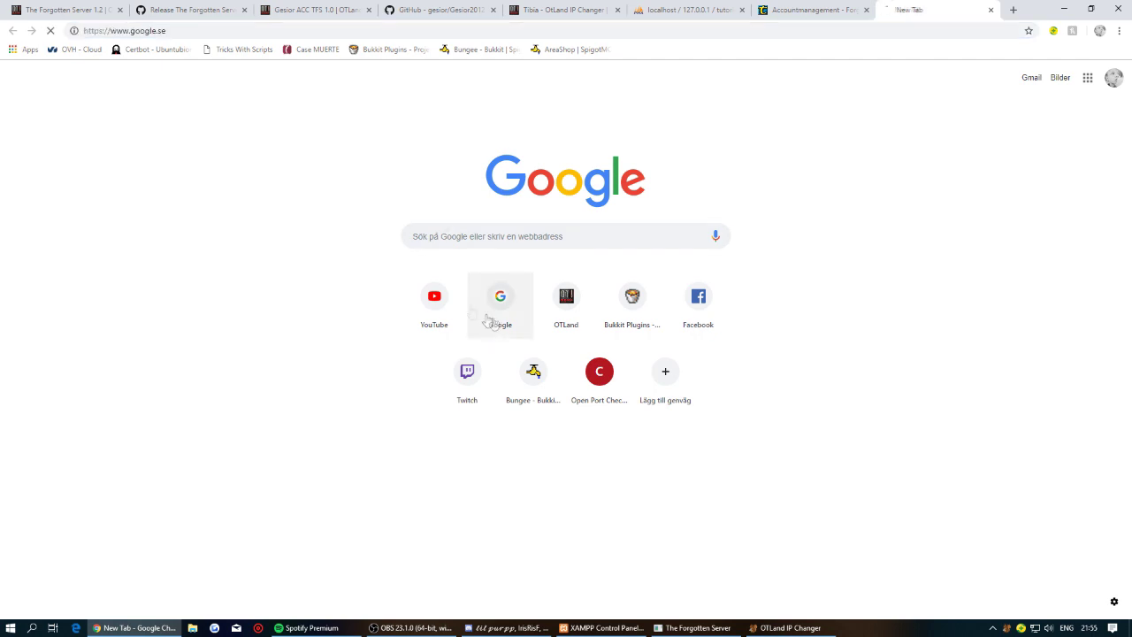
type("tibia")
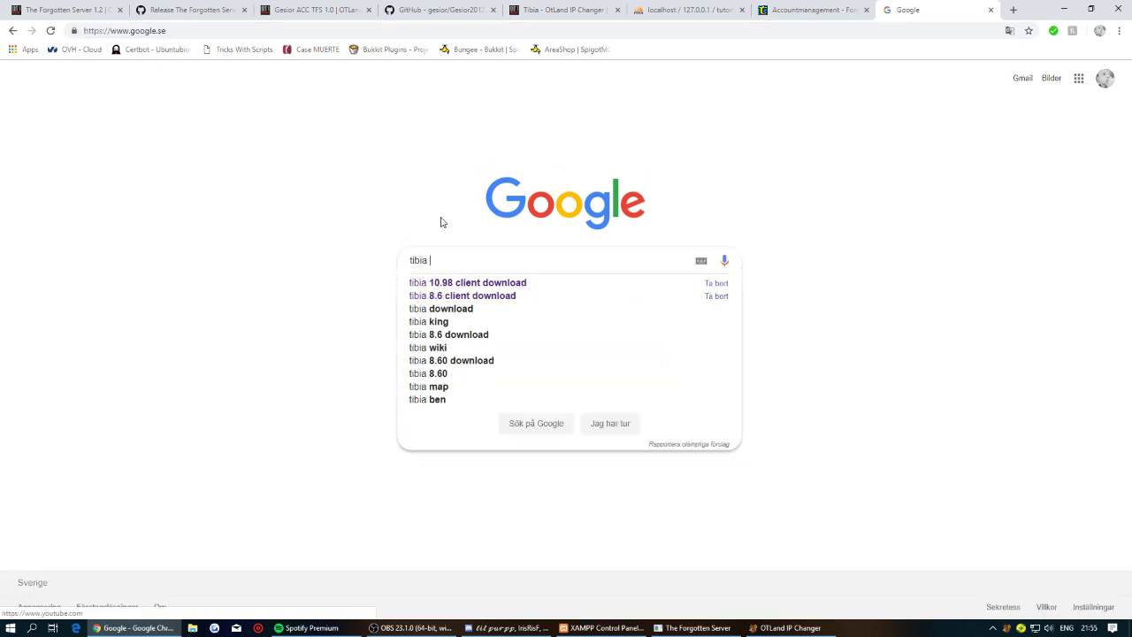
key("Down")
key("Return")
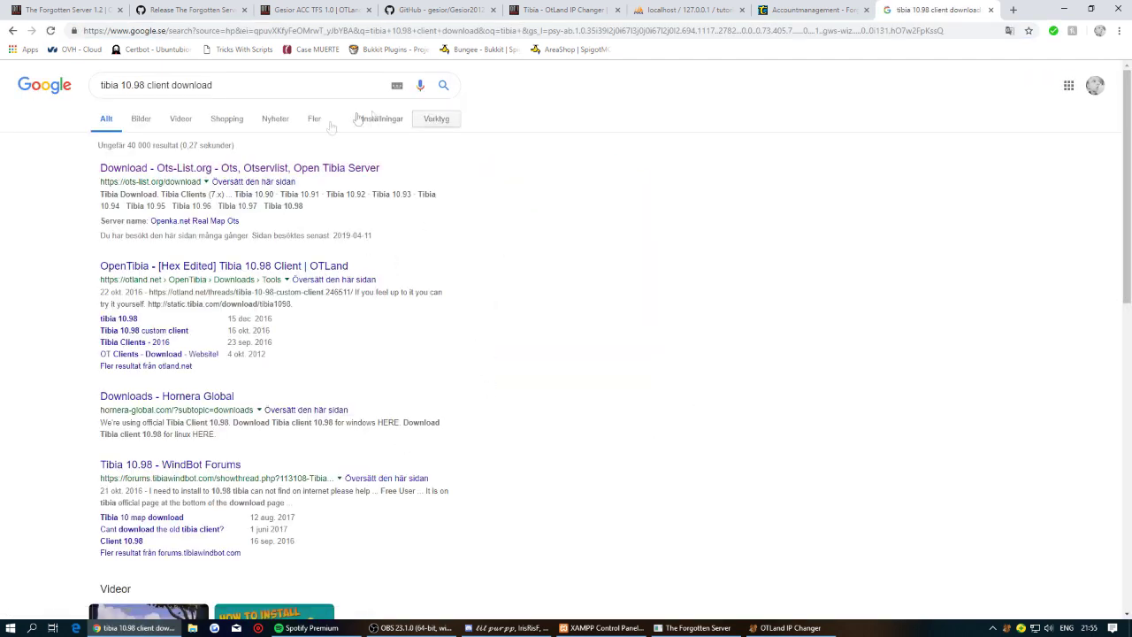
left_click(156, 177)
Step: Download tibia1098.rar from MEGA and drag the finished file onto the desktop
scroll(619, 463, "down", 3)
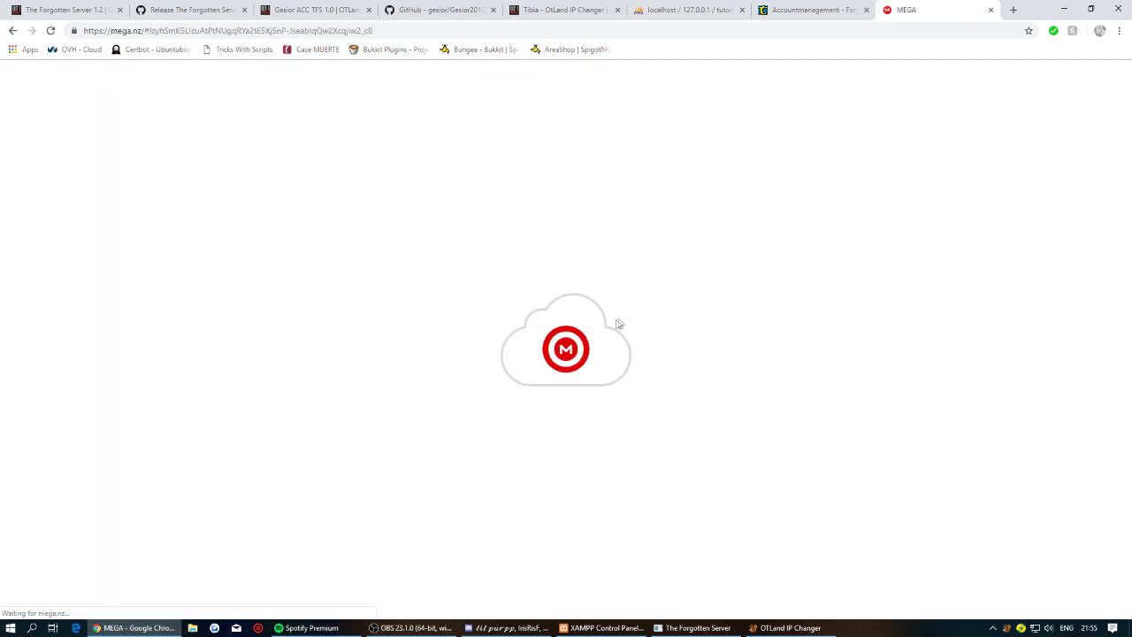
left_click(520, 295)
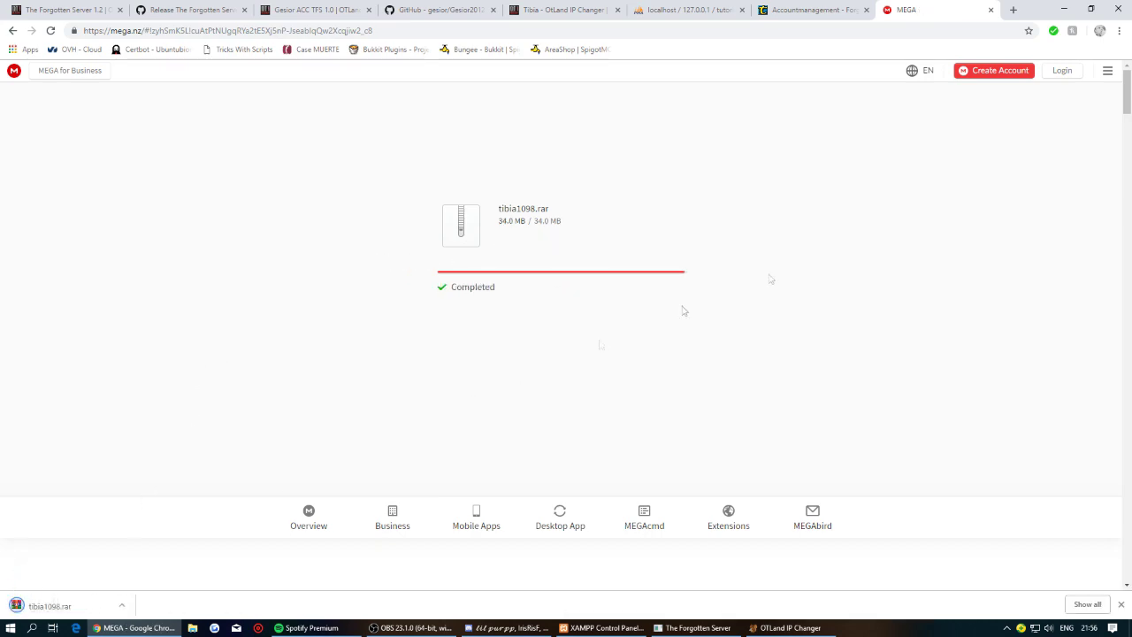
left_click(1091, 9)
left_click_drag(49, 389, 786, 332)
left_click(704, 11)
left_click(1071, 9)
left_click_drag(715, 211, 735, 203)
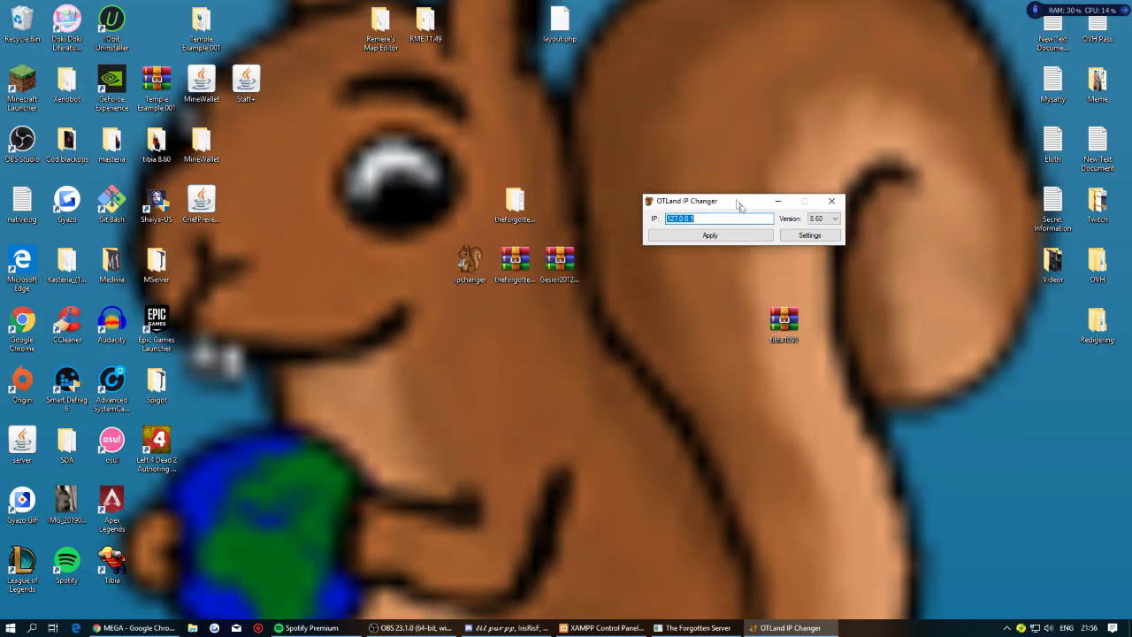
Step: Open tibia1098.rar in WinRAR and run tibia1098.exe to start the Tibia 10.98 installer
left_click(771, 316)
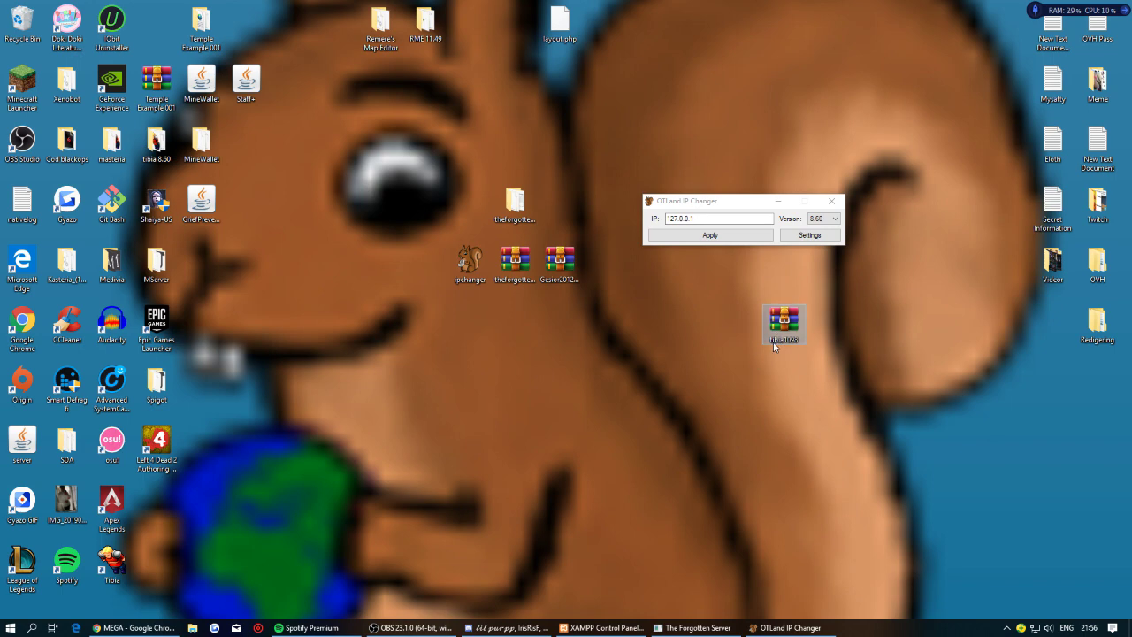
double_click(769, 345)
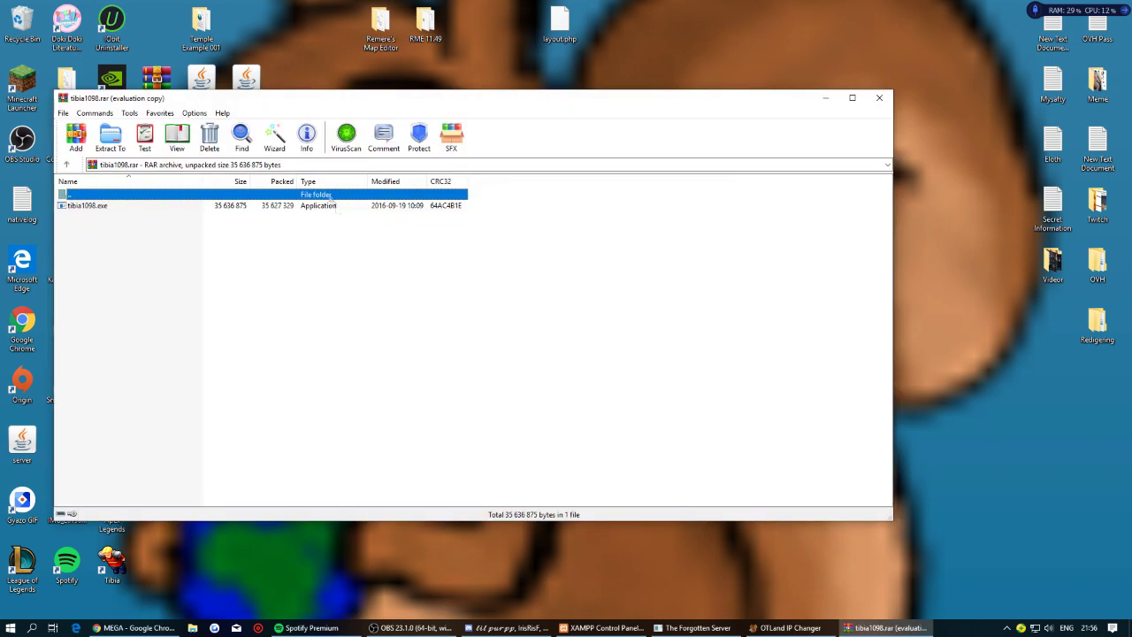
left_click(534, 316)
double_click(104, 207)
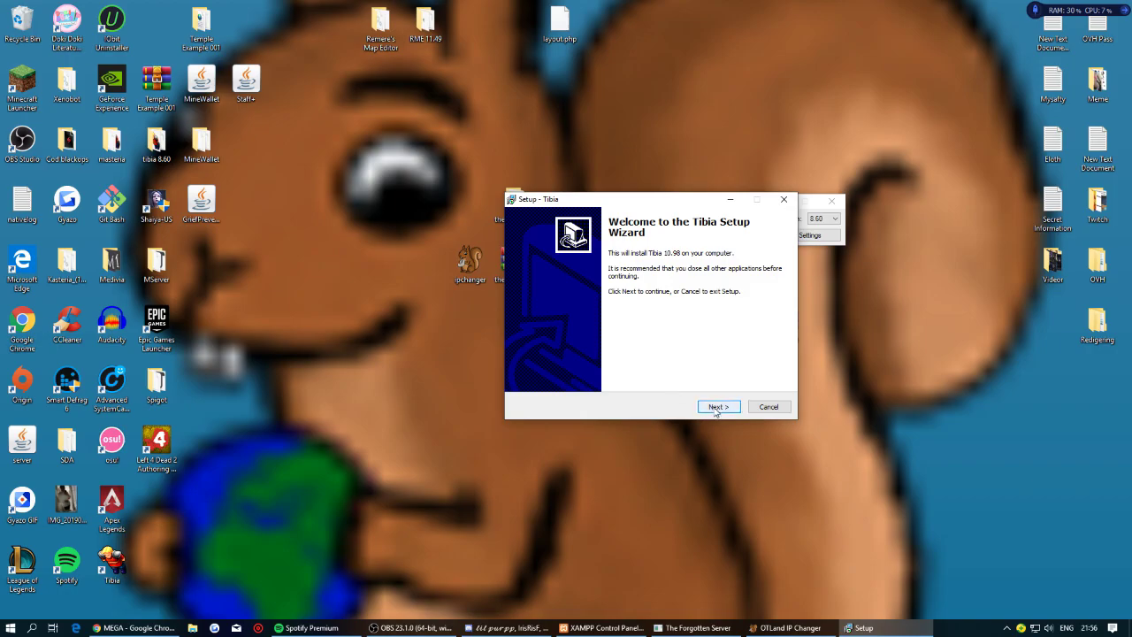
Step: Accept the Tibia license agreement and keep C:\Tibia as the install folder
left_click(713, 408)
left_click(584, 372)
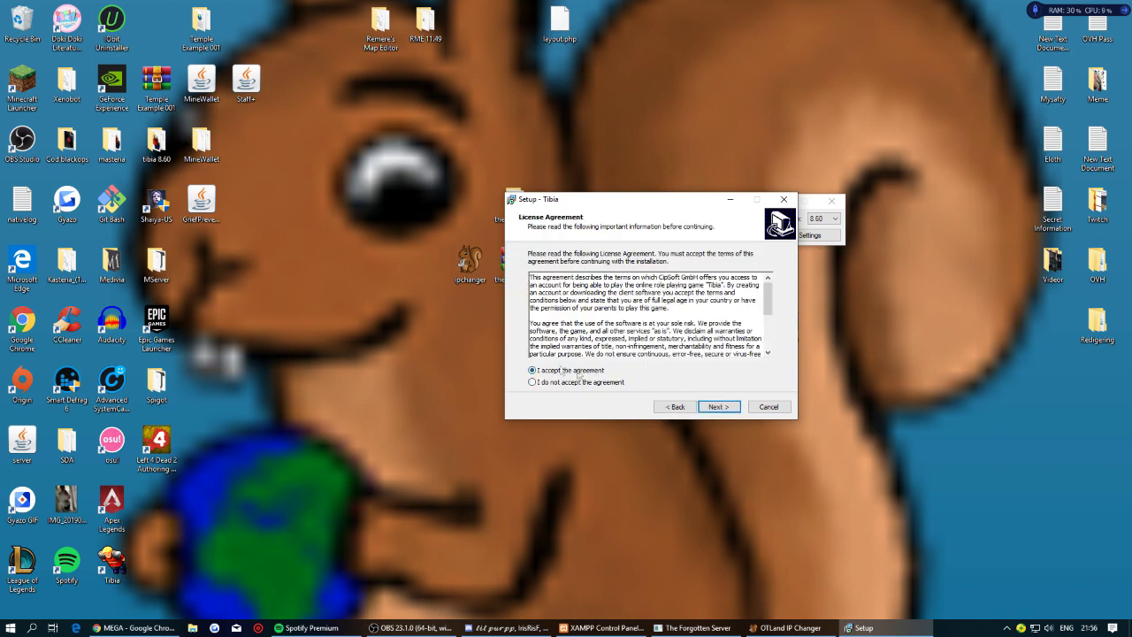
left_click(717, 408)
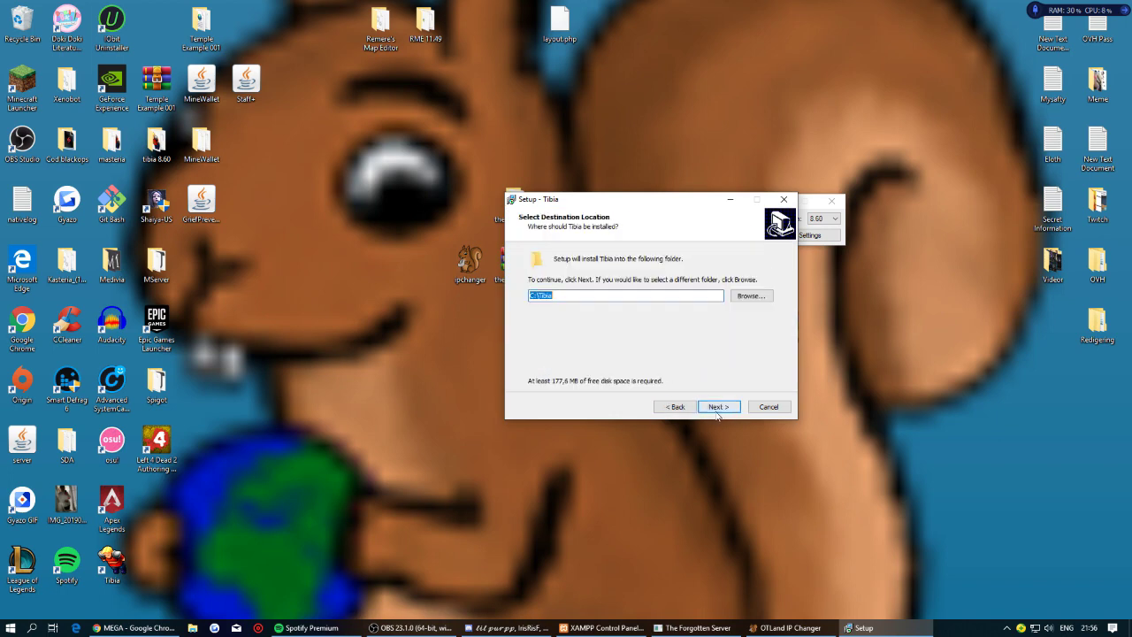
left_click(751, 296)
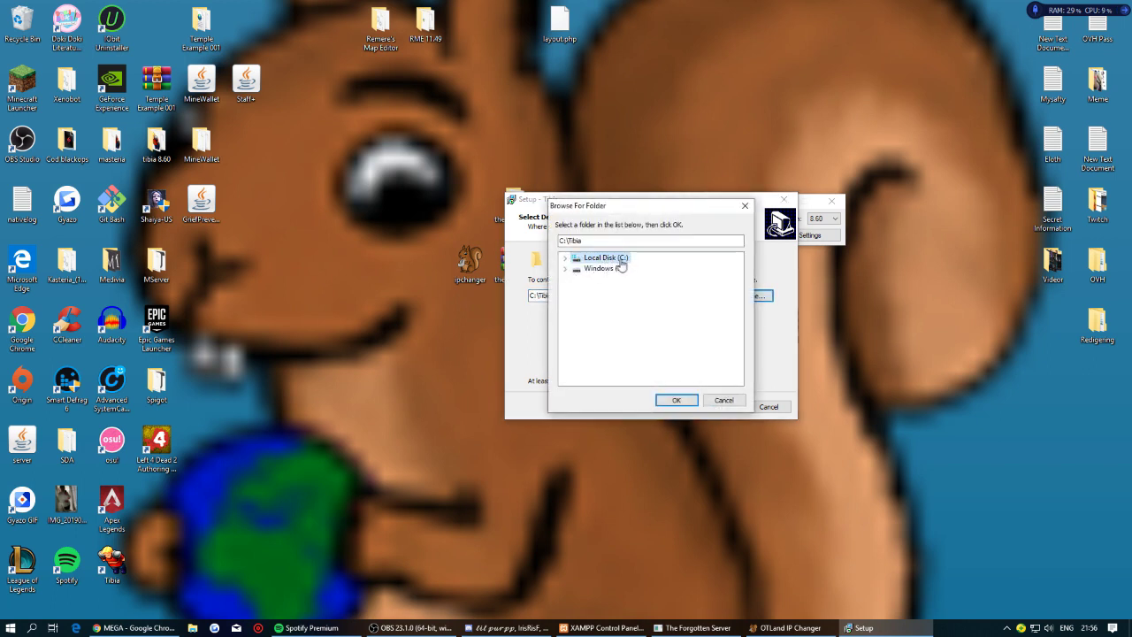
left_click(677, 399)
Step: Keep Start Menu folder Tibia and the desktop icon, advancing to Ready to Install
left_click(718, 406)
left_click(717, 406)
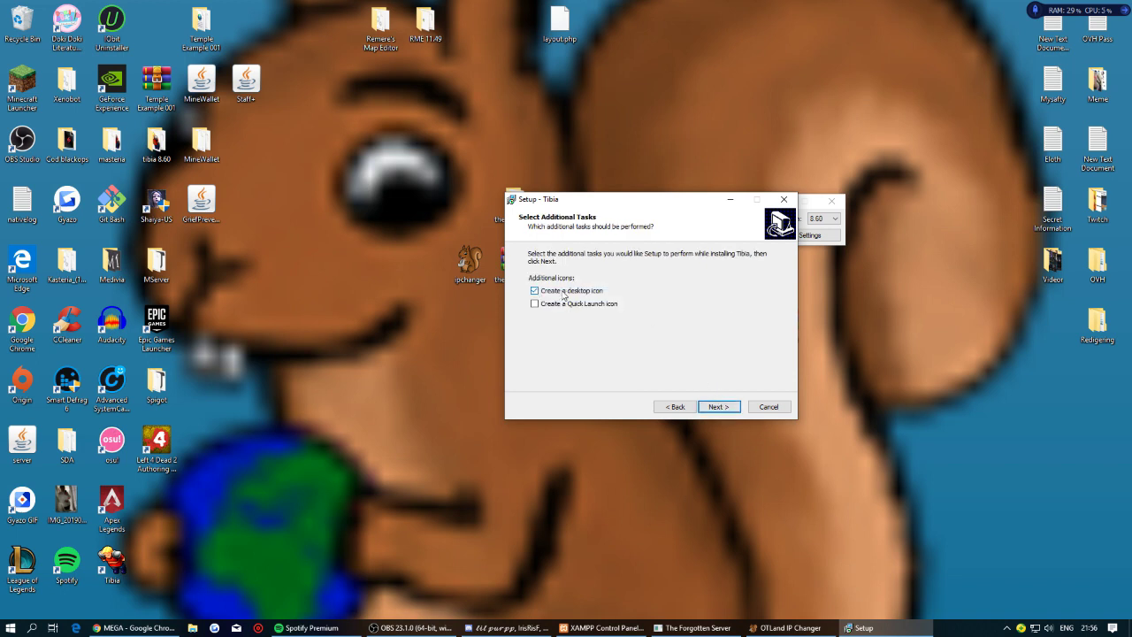
left_click(717, 406)
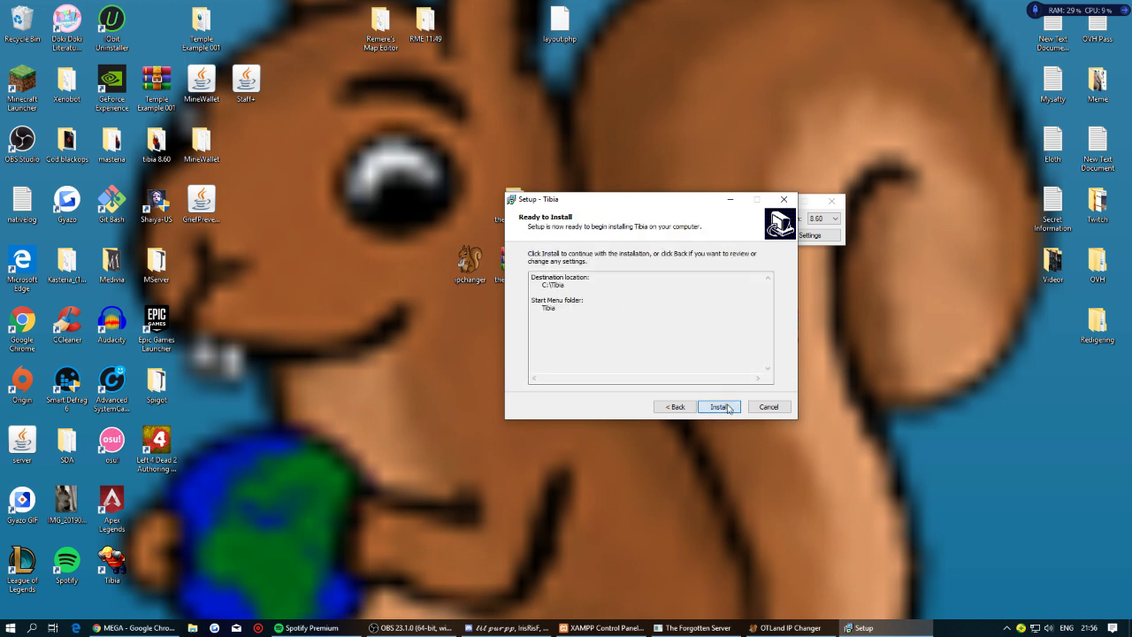
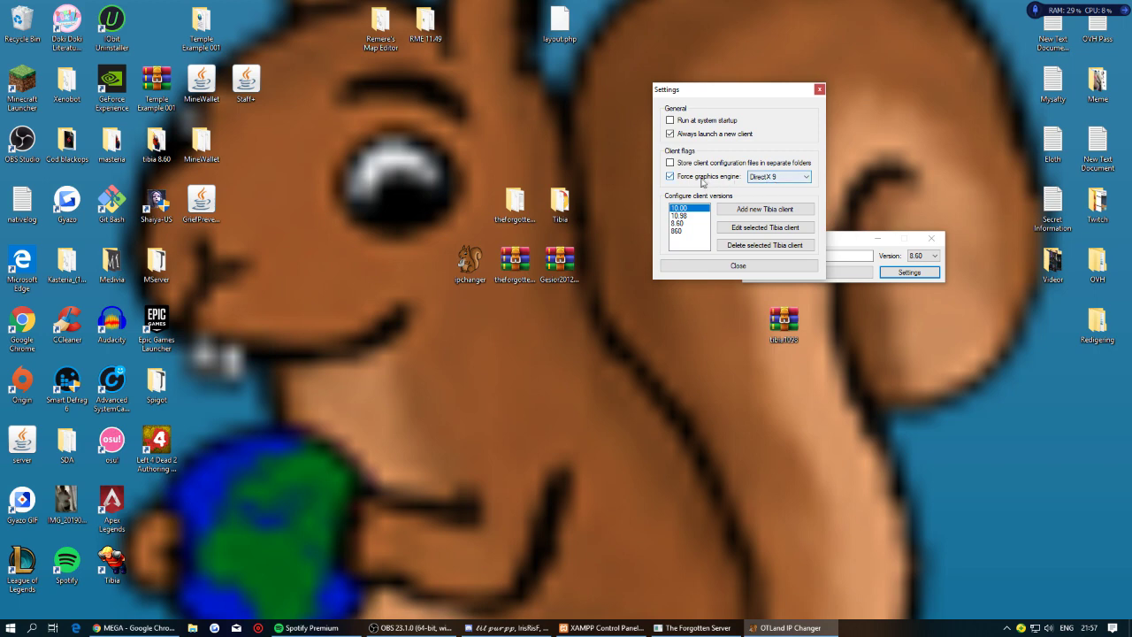
Step: Keep DirectX 9 as the graphics engine and delete the 10.98 client entry
left_click(781, 181)
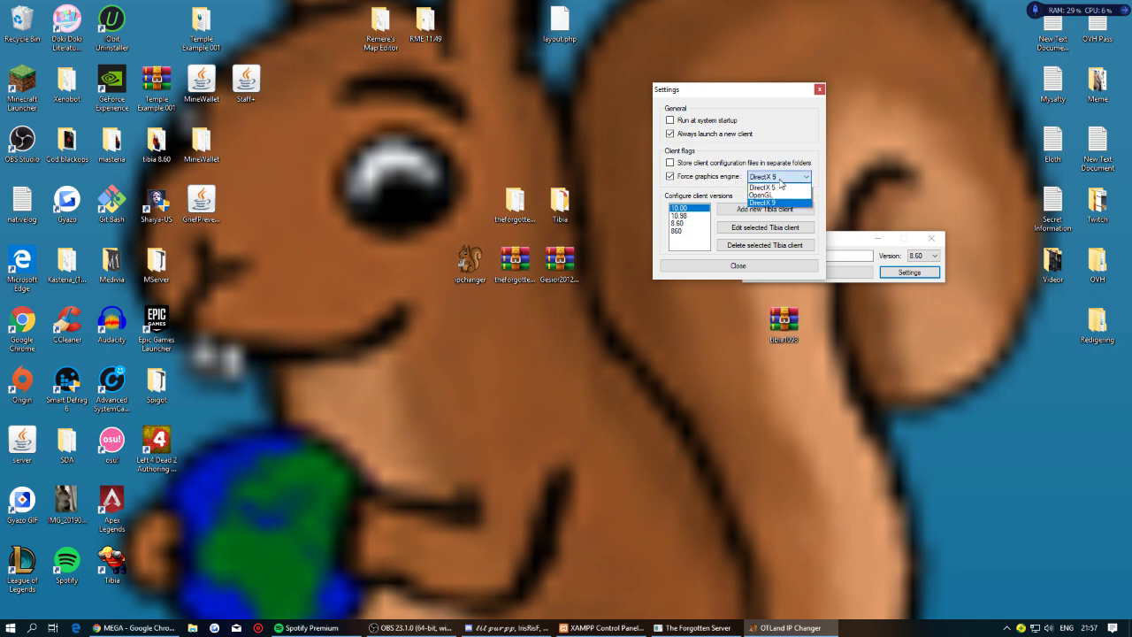
left_click(794, 180)
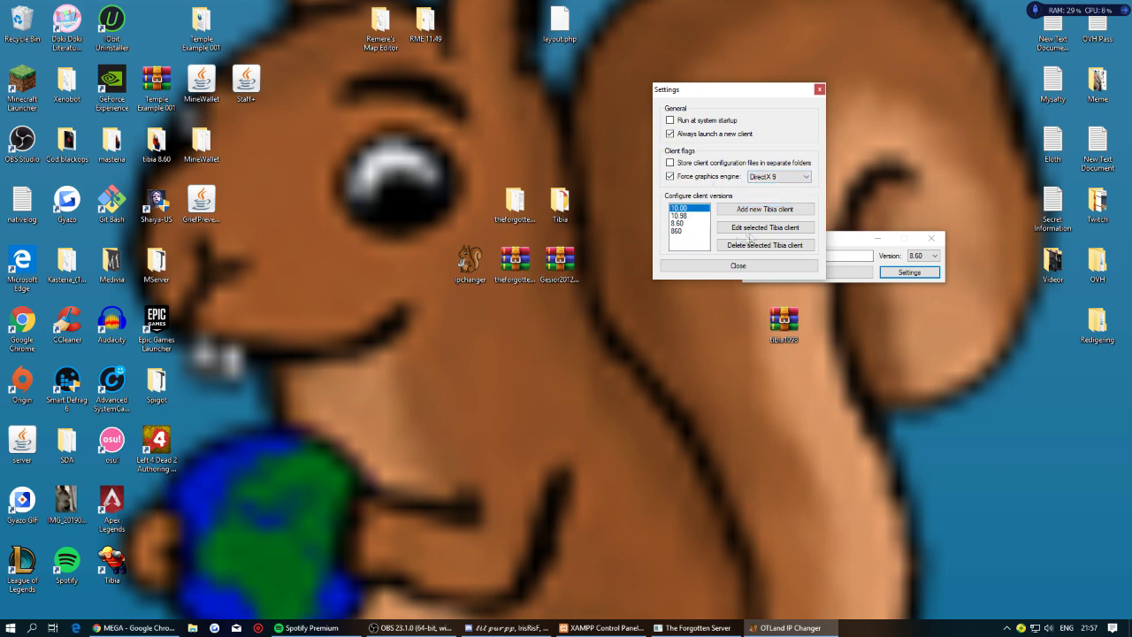
left_click(699, 215)
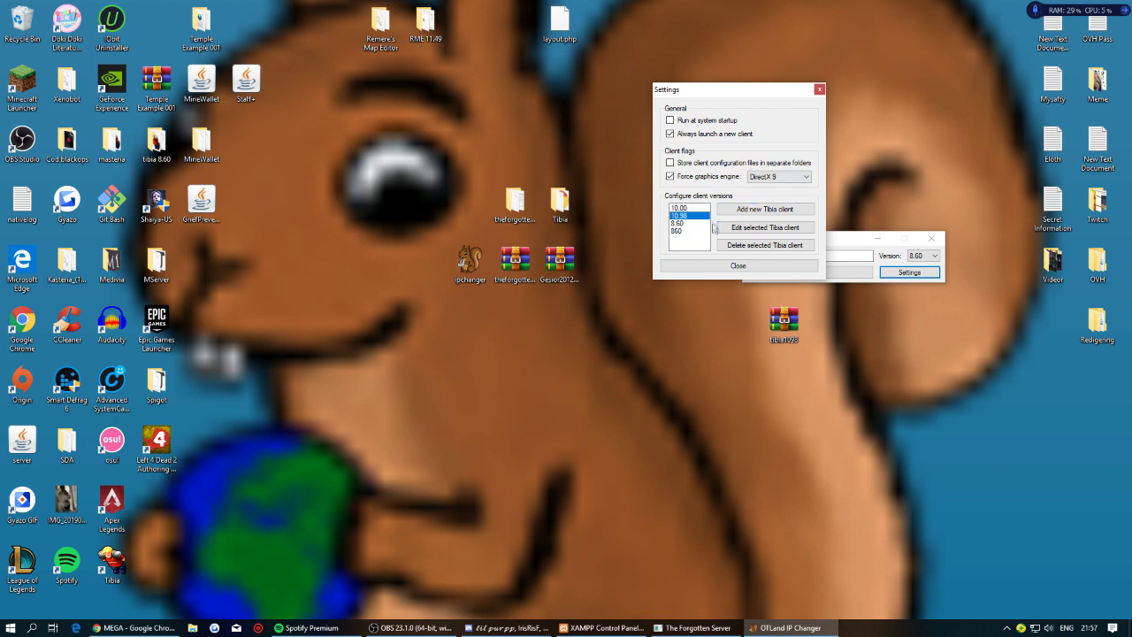
left_click(740, 210)
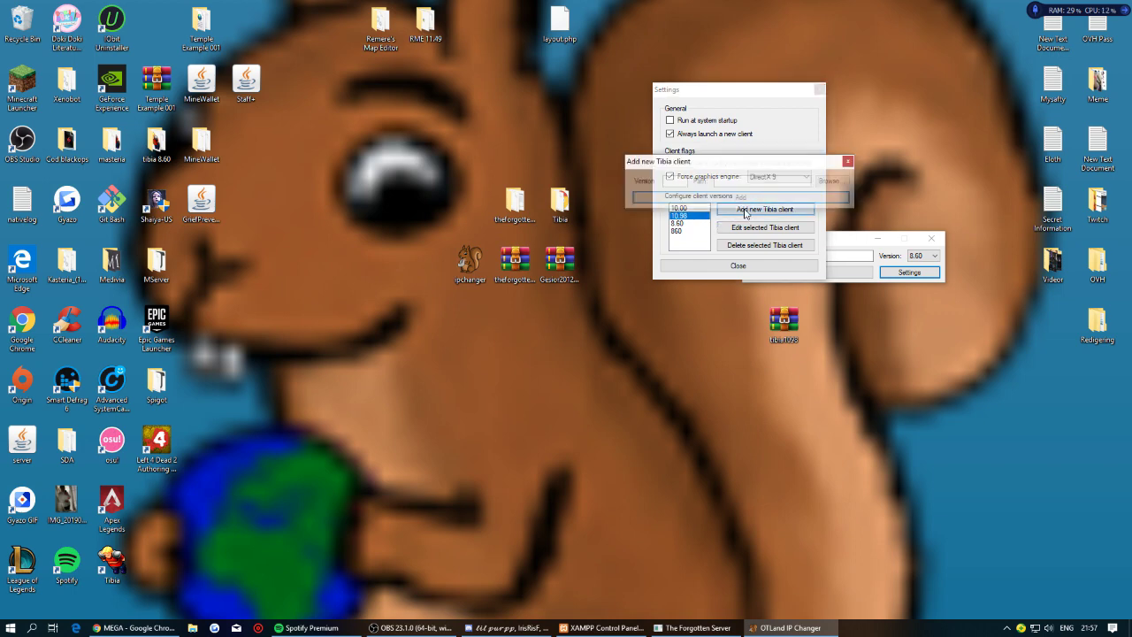
left_click(850, 162)
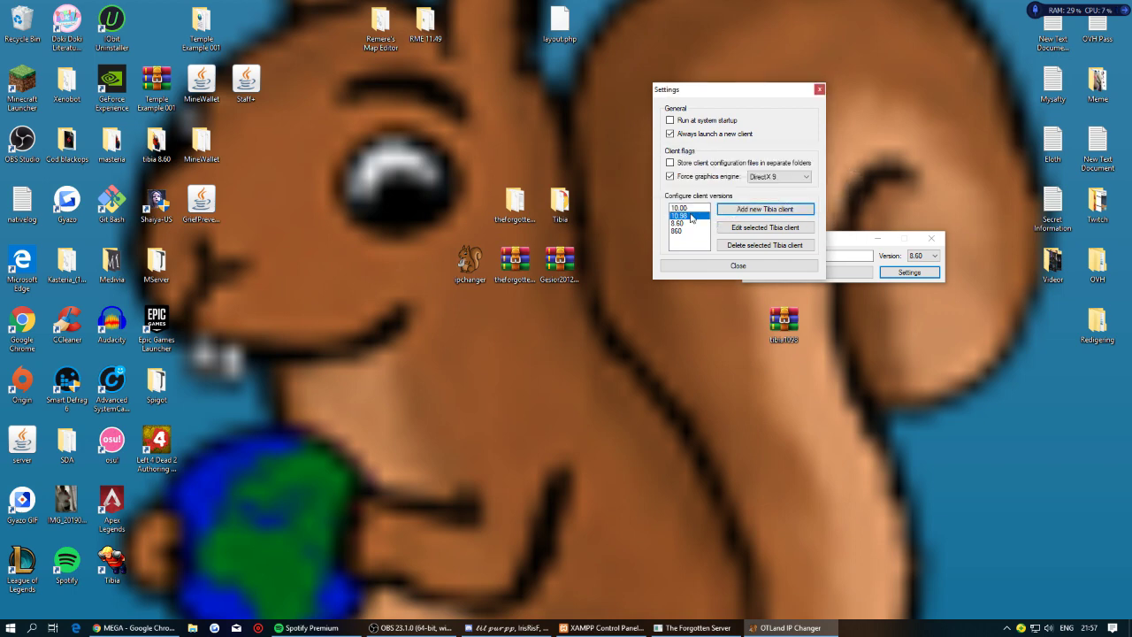
left_click(765, 246)
left_click(603, 352)
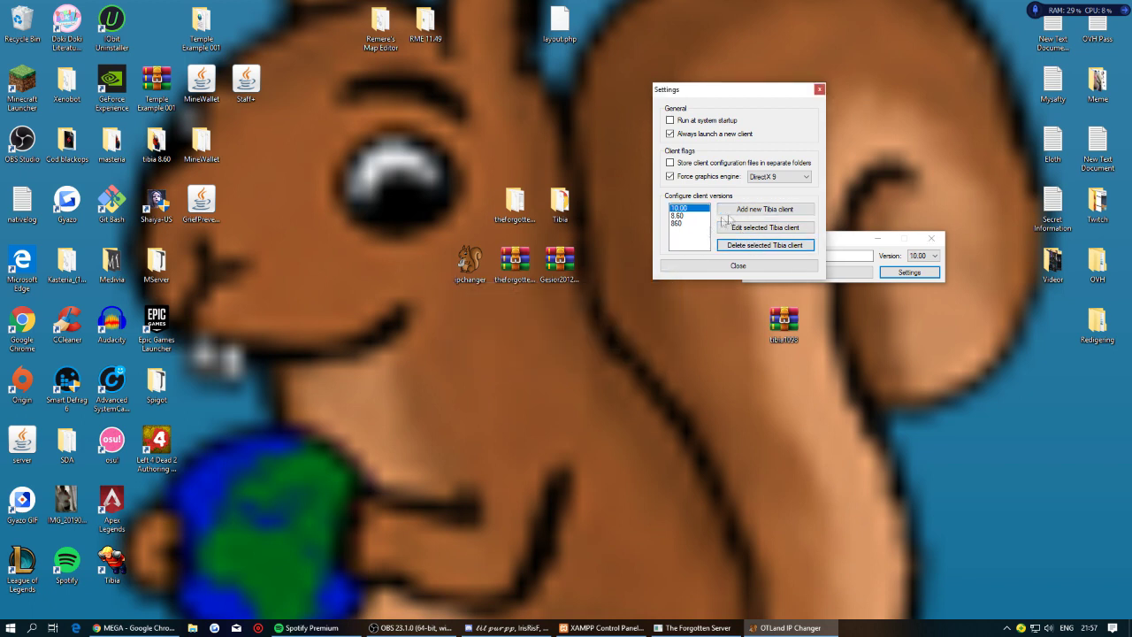
Step: Start a new client entry with version number 1098
left_click(747, 209)
left_click_drag(708, 158, 526, 243)
left_click(495, 263)
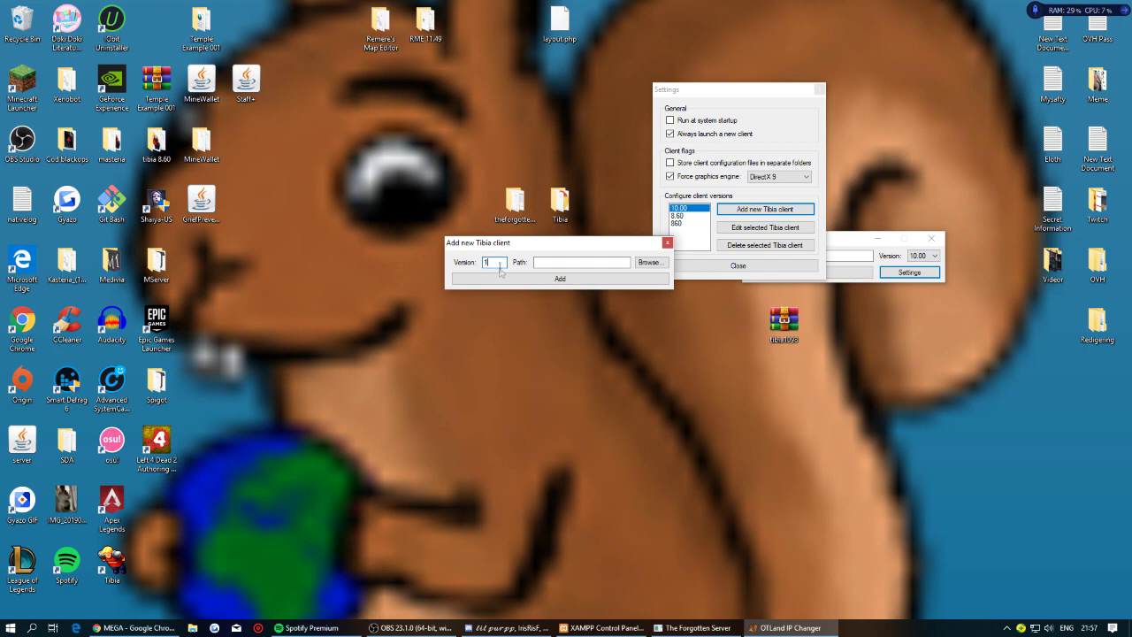
left_click(559, 261)
left_click(648, 262)
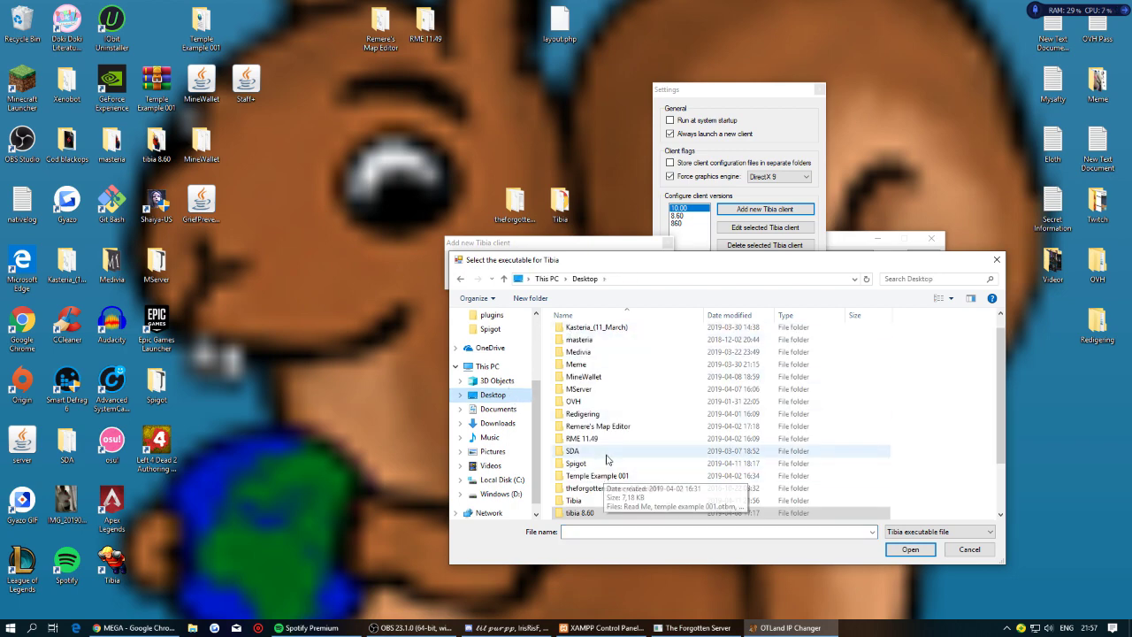
Step: Pick Desktop\Tibia\Tibia.exe as the executable and add the 1098 client to the list
left_click(608, 439)
scroll(608, 442, "down", 2)
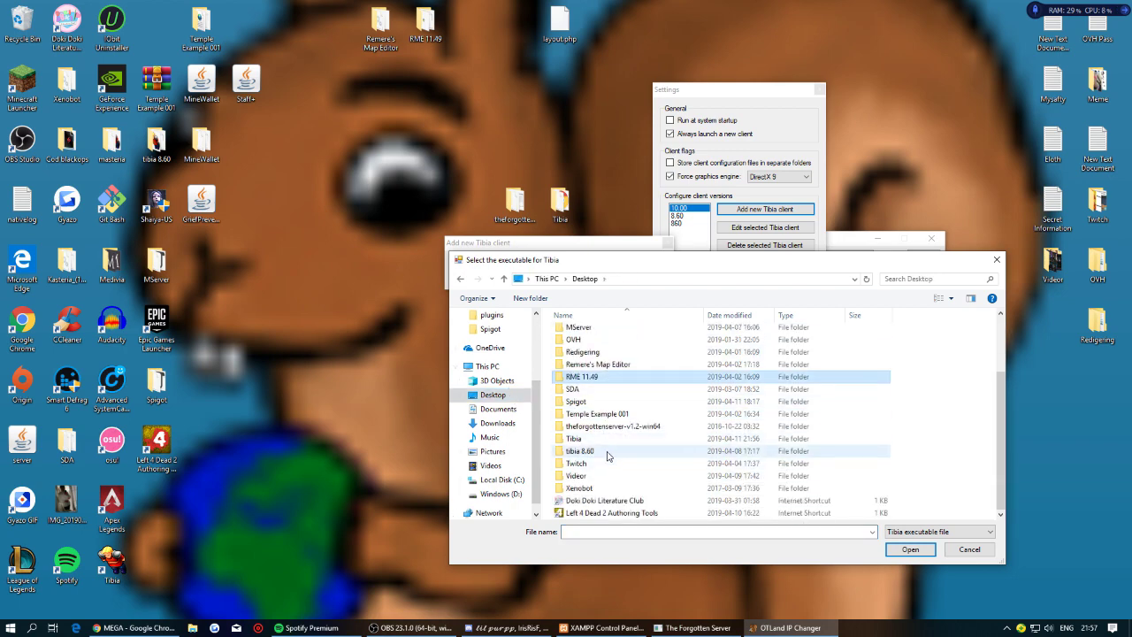
left_click(604, 450)
double_click(602, 439)
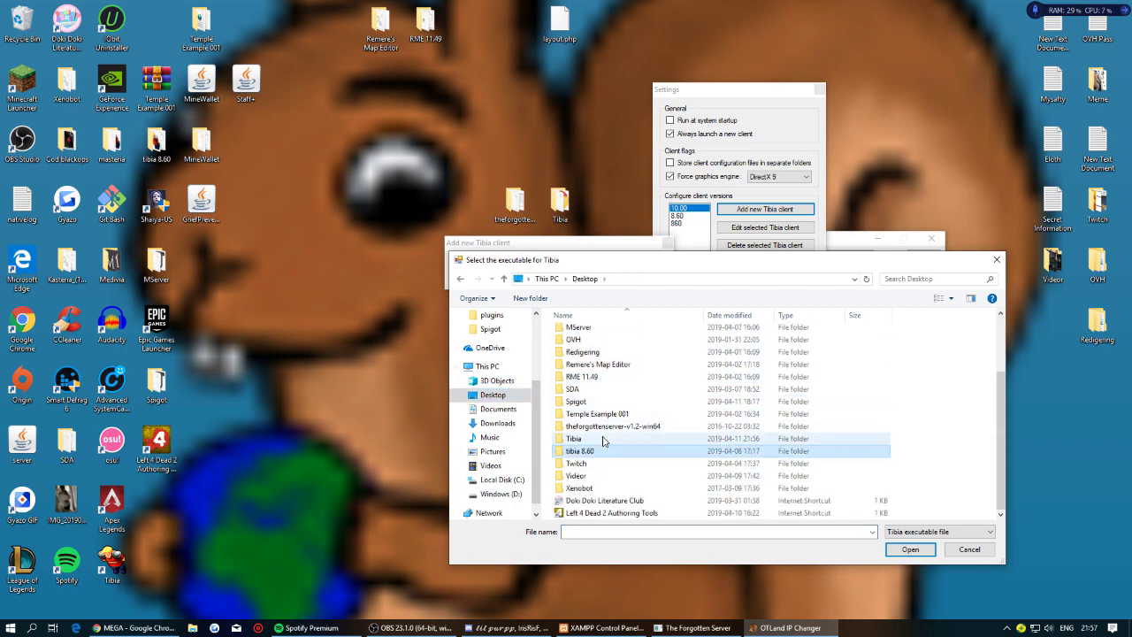
left_click(606, 334)
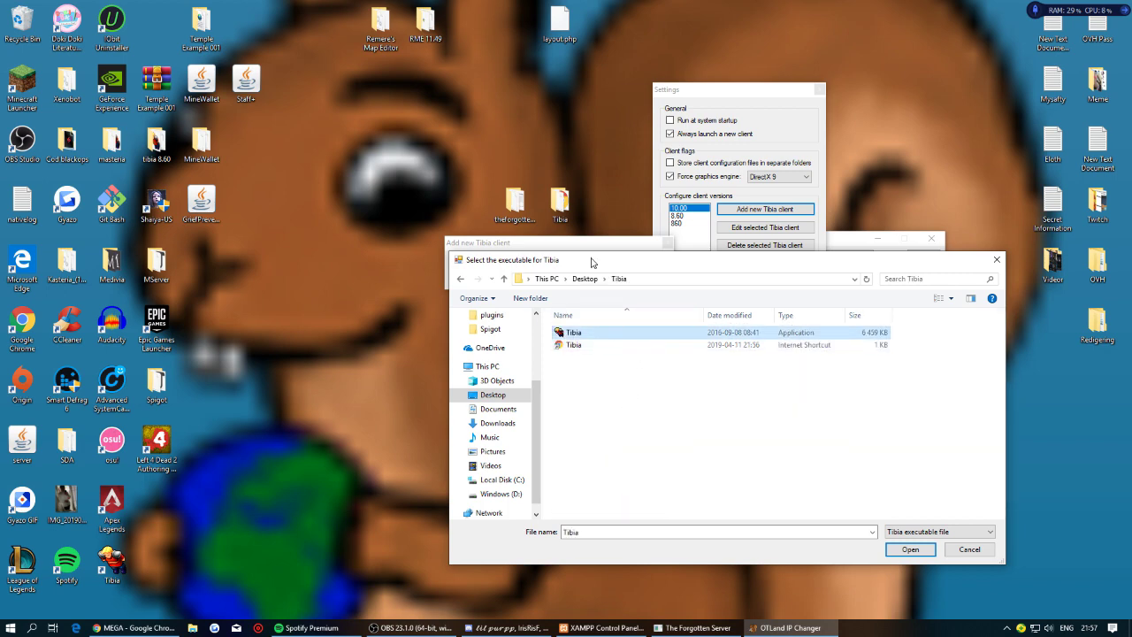
left_click_drag(593, 263, 672, 253)
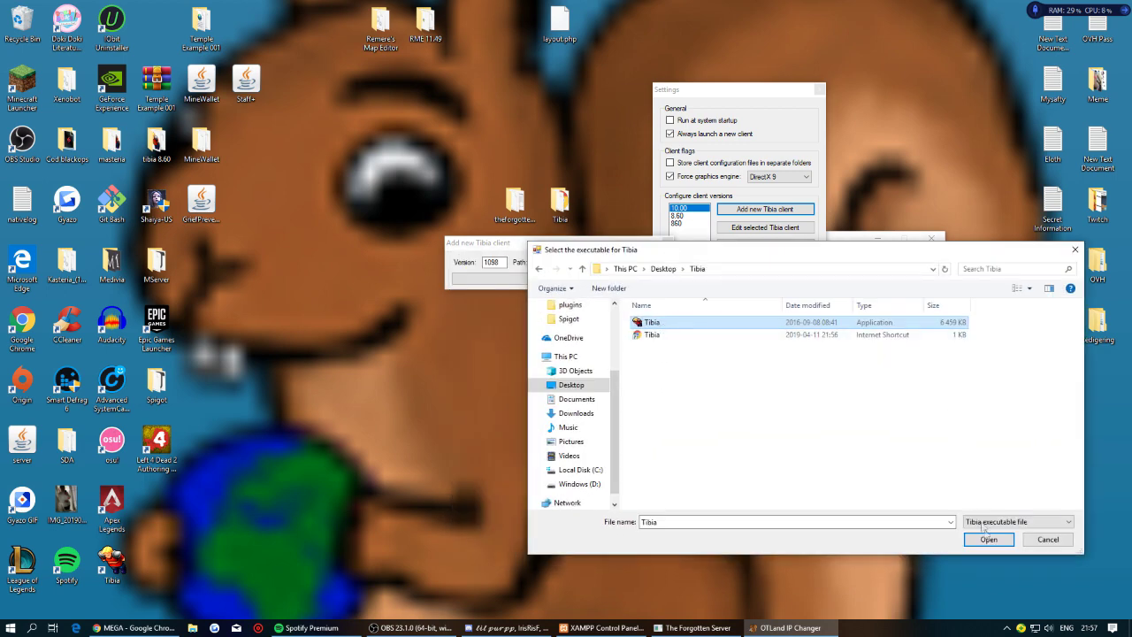
left_click(986, 537)
left_click(610, 279)
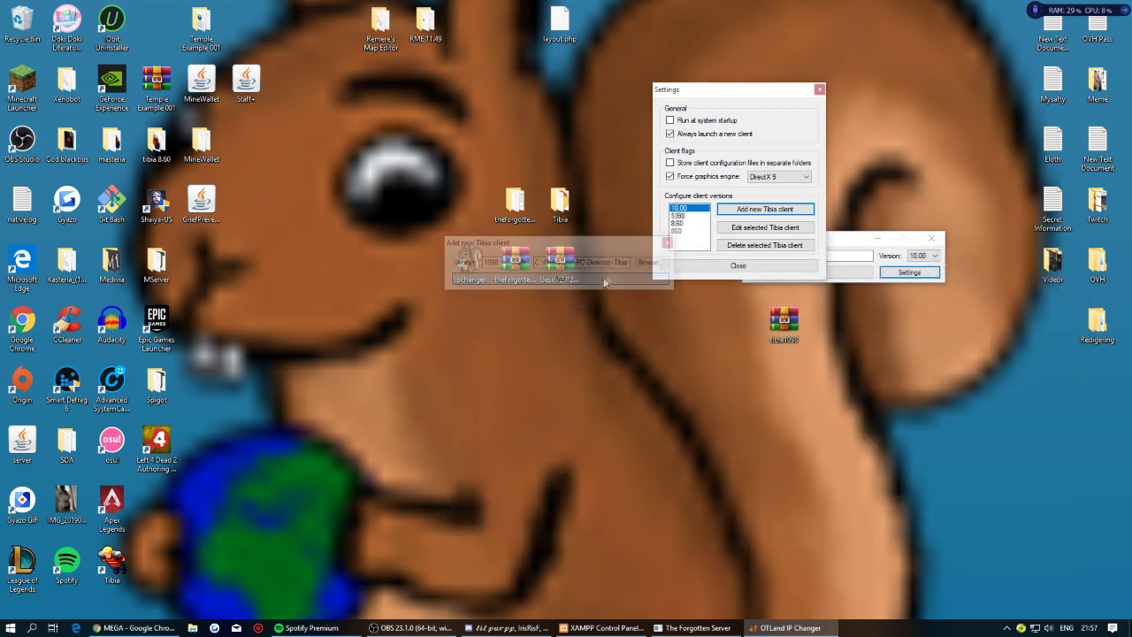
Step: Apply IP 127.0.0.1 with client version 1098, launching the Tibia client
left_click(738, 266)
left_click_drag(800, 238, 708, 211)
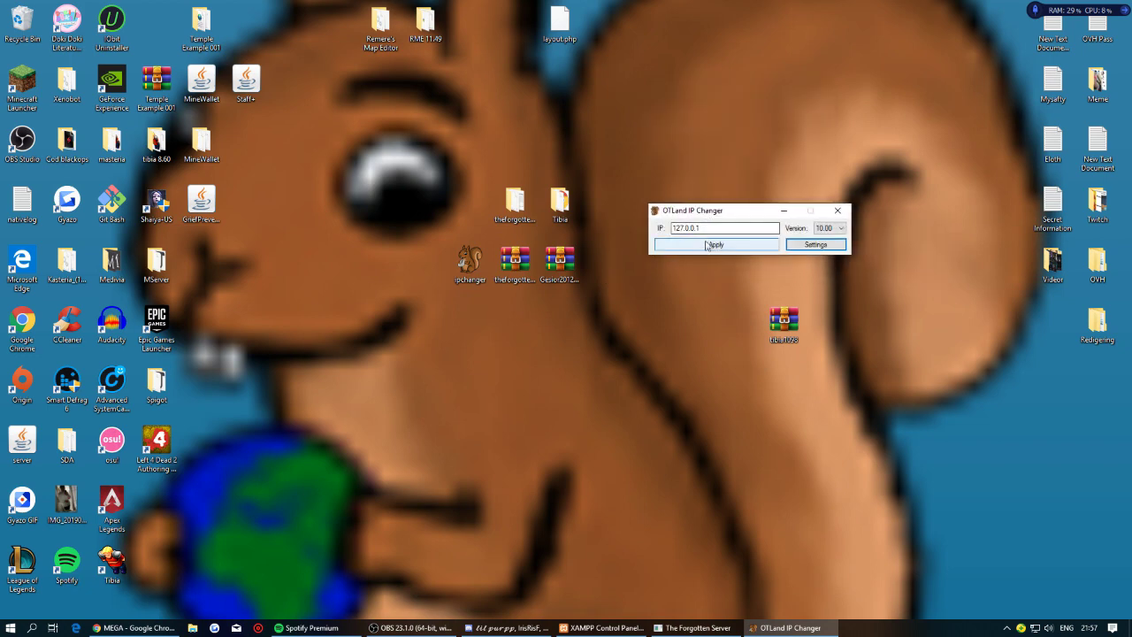
left_click(707, 246)
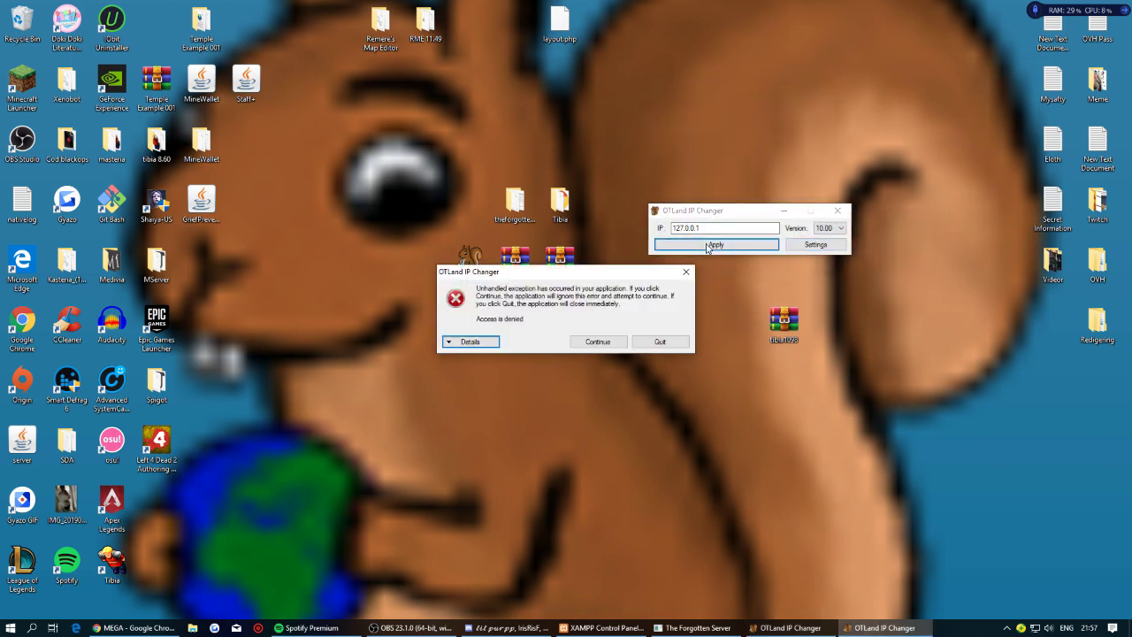
left_click(616, 345)
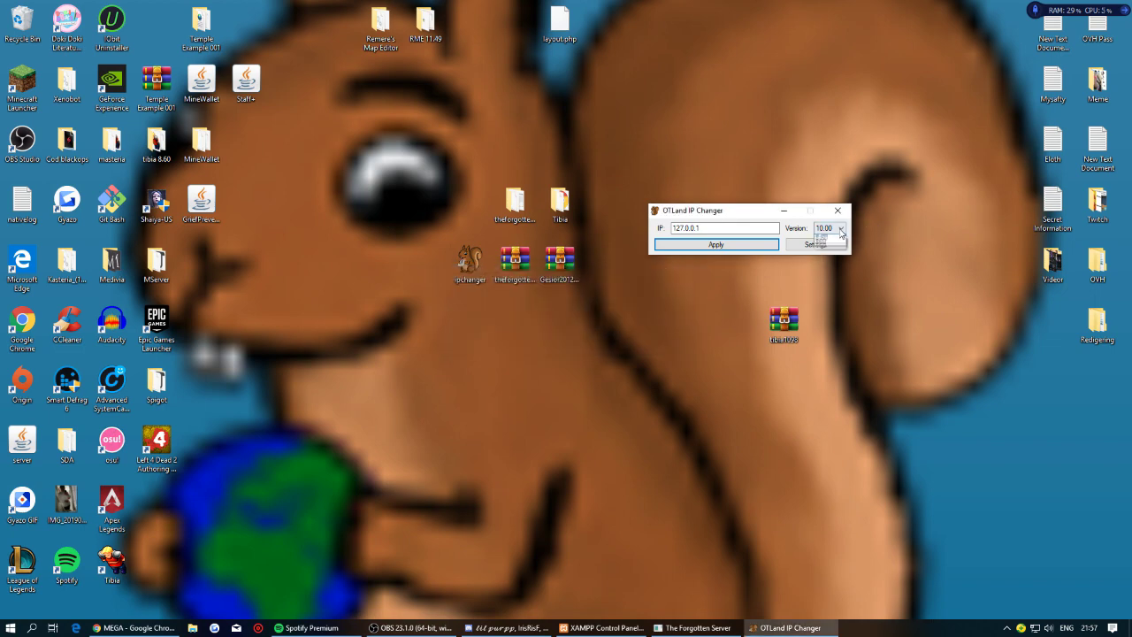
left_click(827, 245)
left_click_drag(769, 211, 774, 189)
left_click(832, 208)
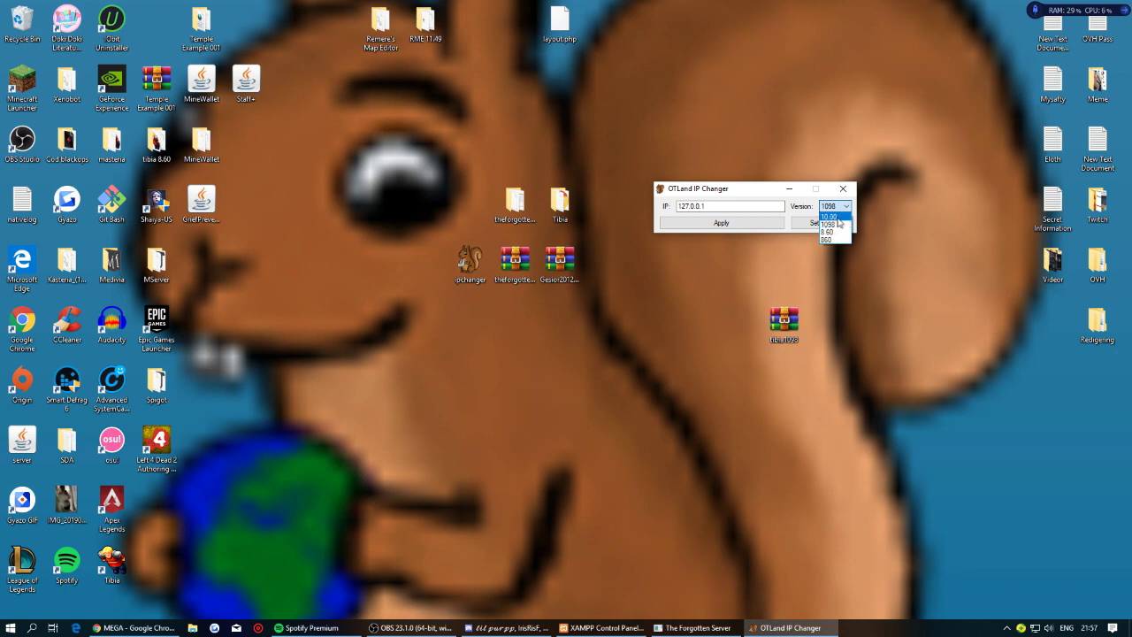
left_click(836, 225)
left_click(736, 223)
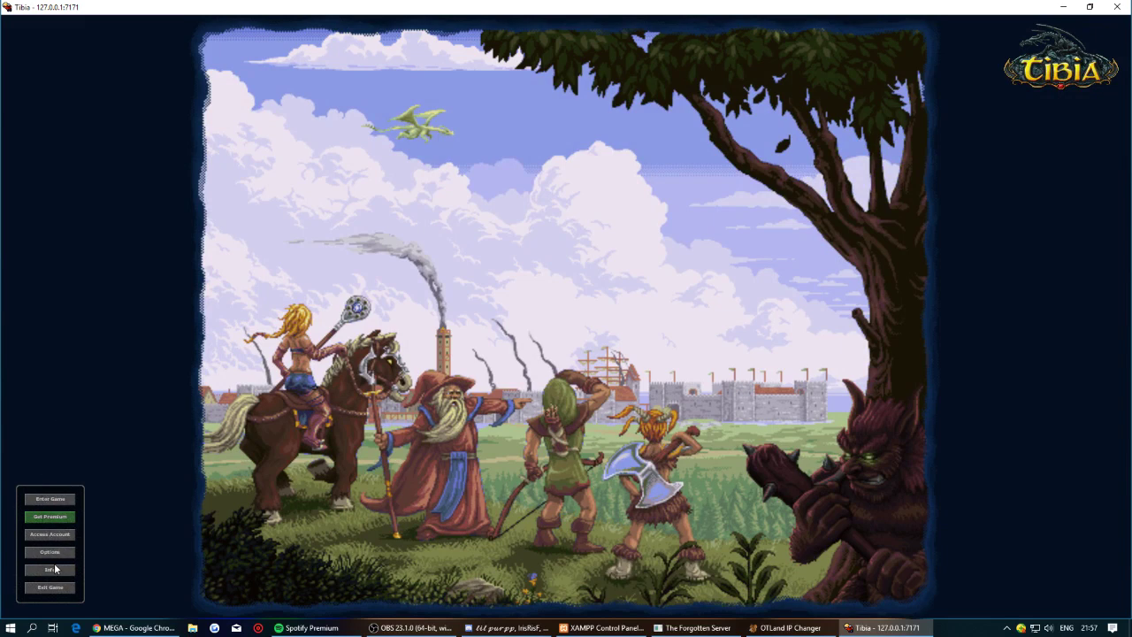
Step: Log into the local server past the account error and client warning, closing outfit selection
left_click(50, 570)
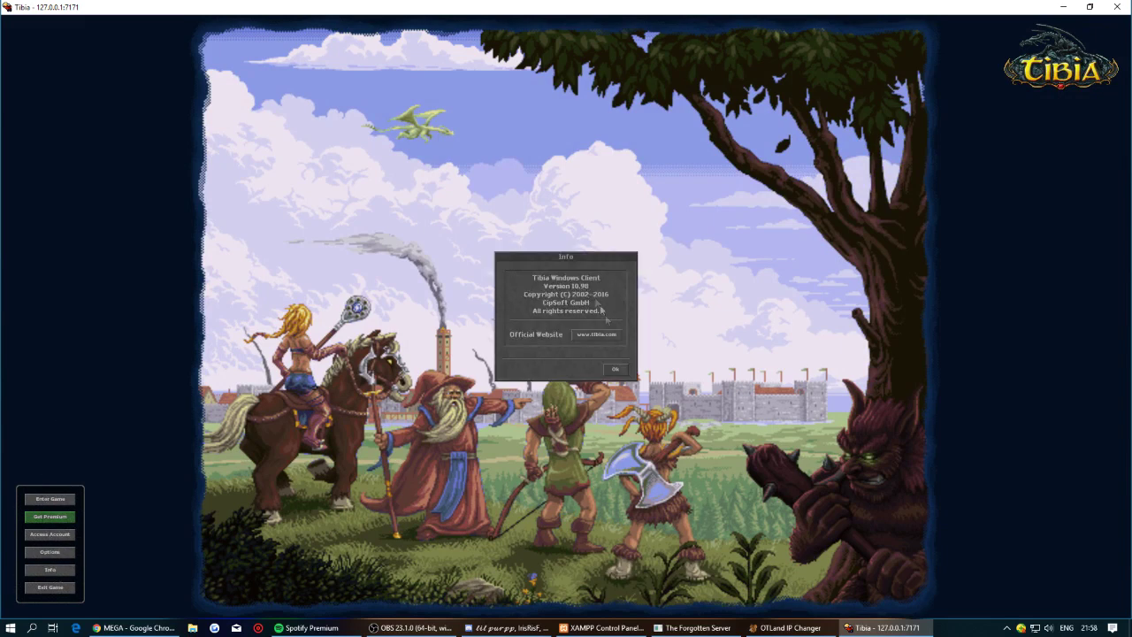
left_click(618, 370)
left_click(72, 499)
key("Return")
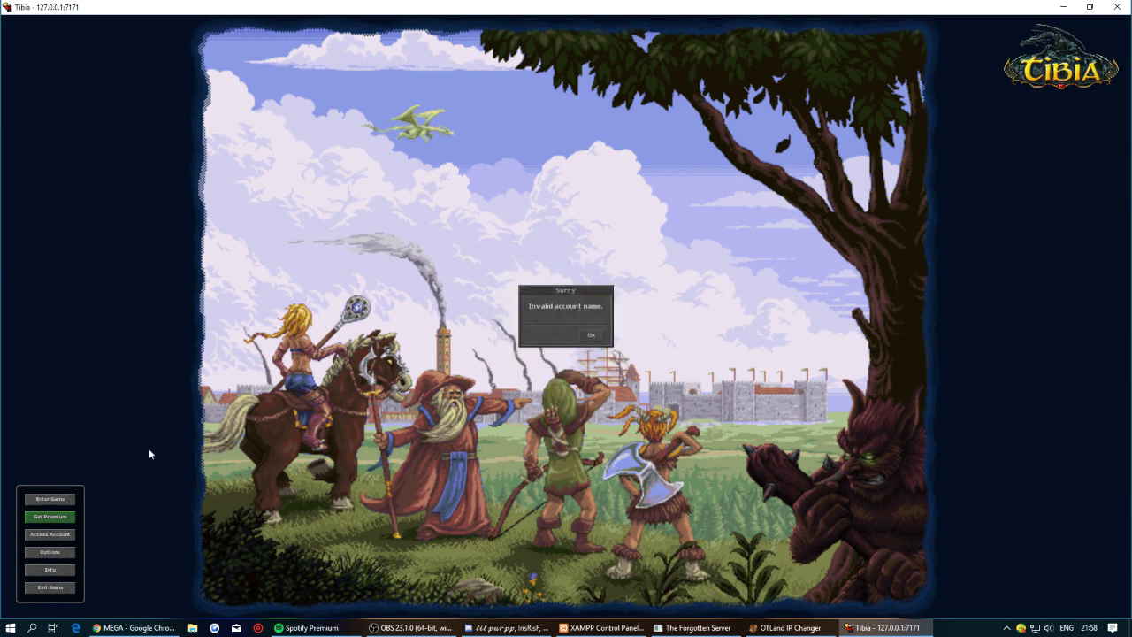
left_click_drag(579, 293, 750, 256)
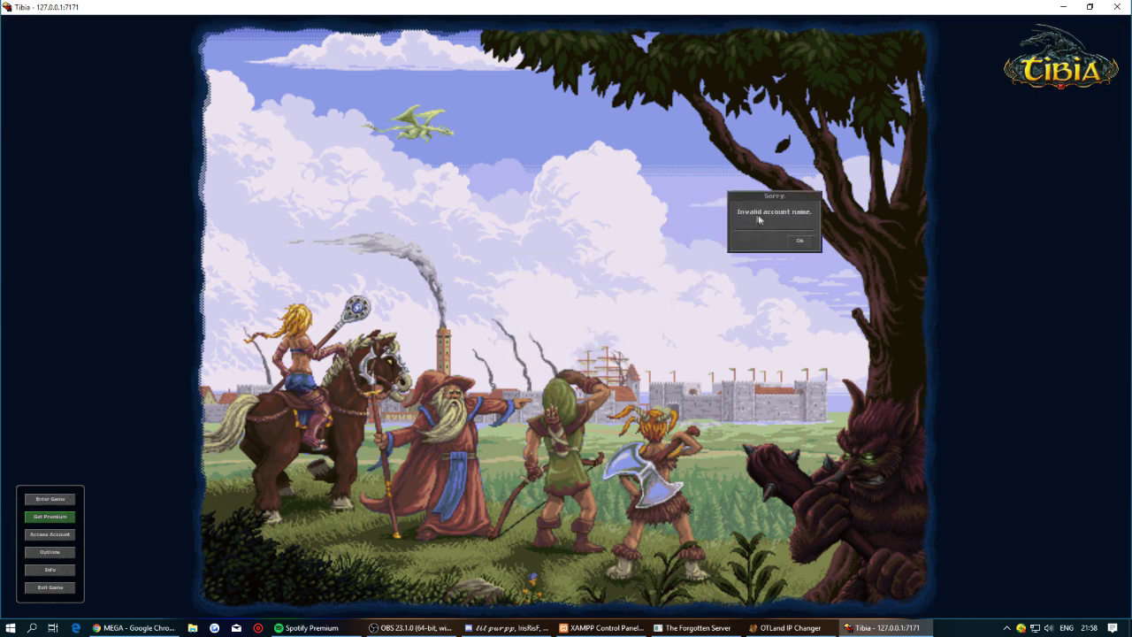
left_click(803, 244)
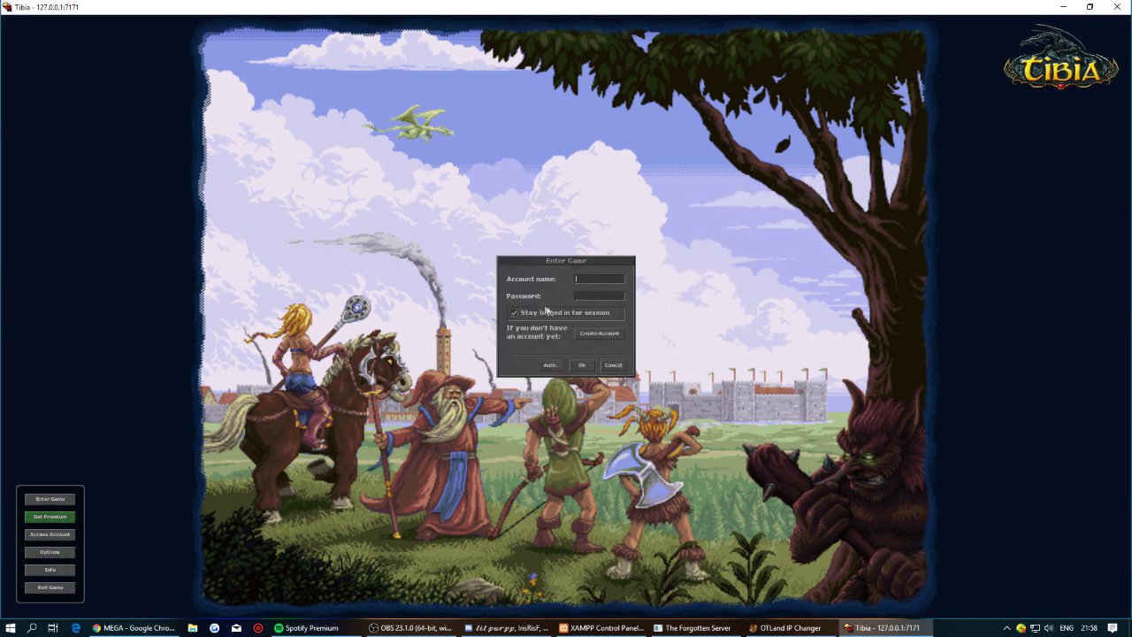
key("Return")
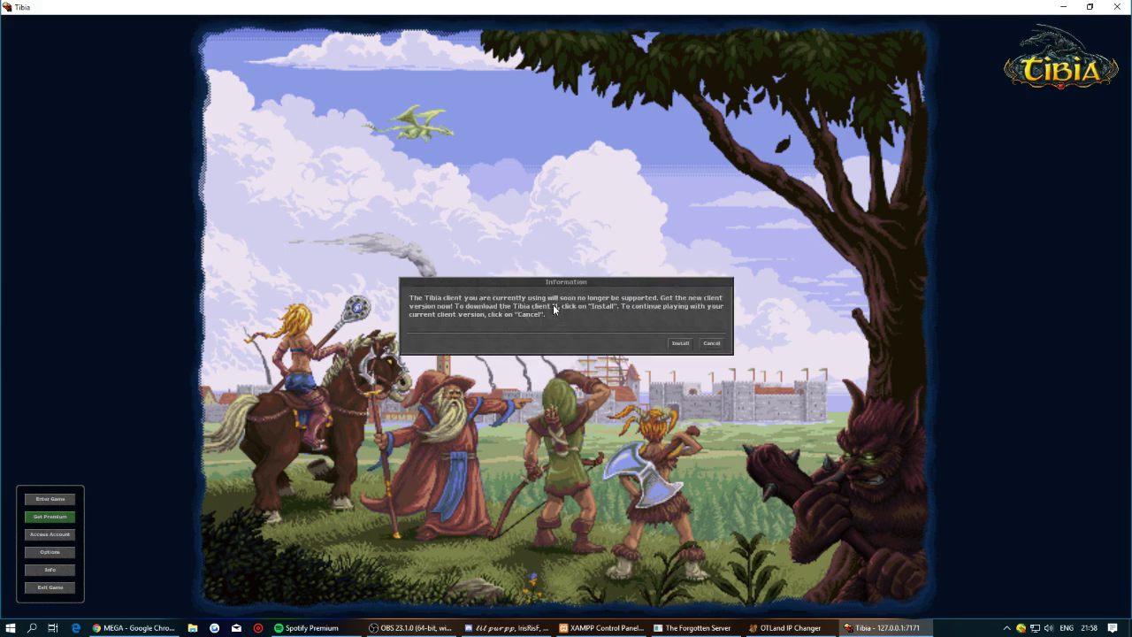
key("Return")
key("Return")
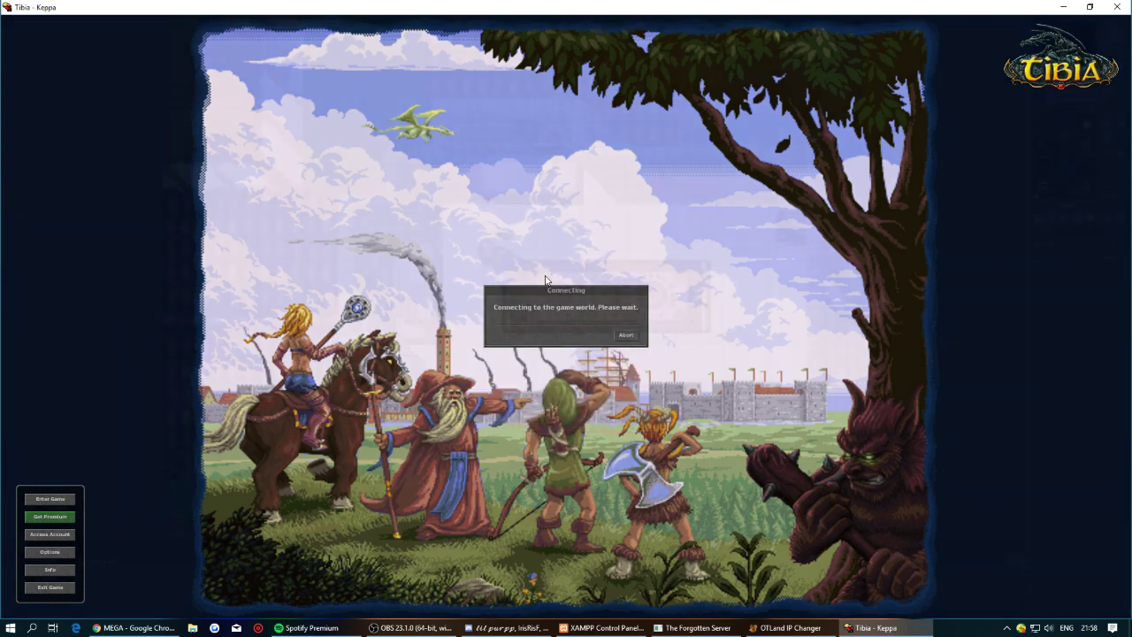
left_click(658, 409)
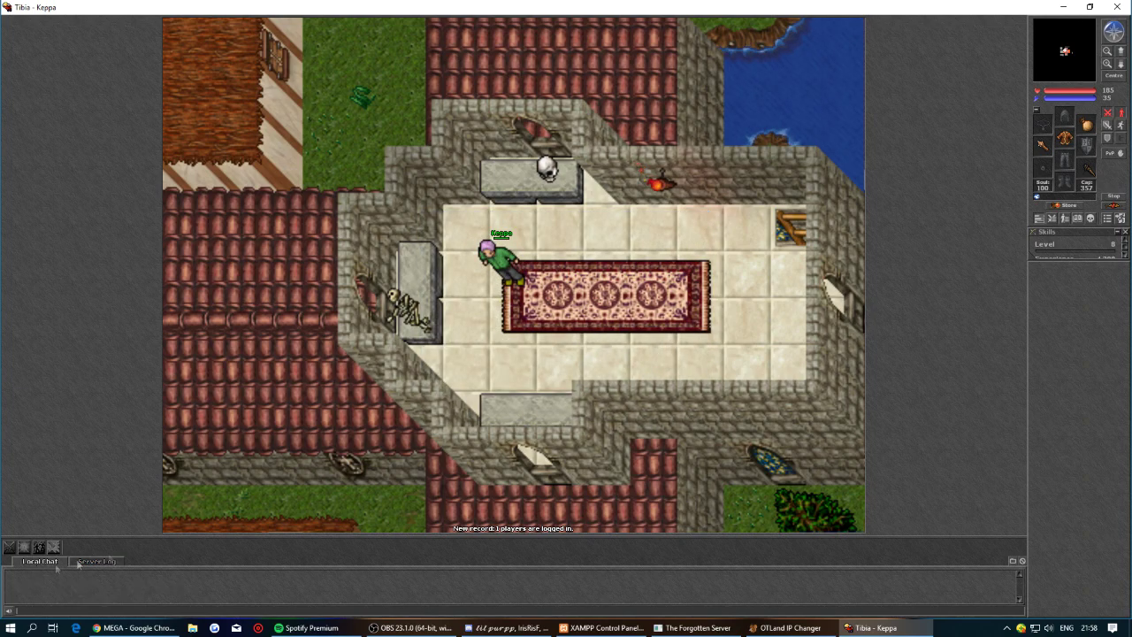
Step: Walk the character around and check the Server Log and Local Chat messages
left_click(681, 261)
left_click(97, 561)
left_click_drag(152, 602, 22, 580)
left_click(39, 561)
key("Left")
left_click(525, 259, "shift")
key("Tab")
key("Tab")
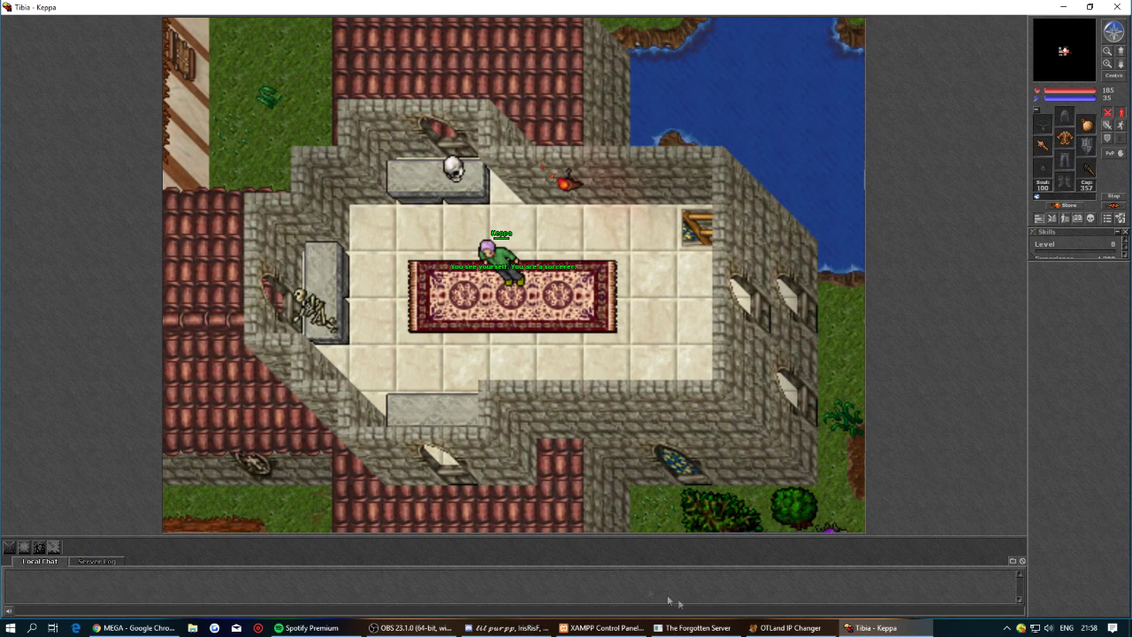
Step: Minimize the game windows and browse to theforgottenserver-v1.2-win64\data\XML
left_click(1062, 7)
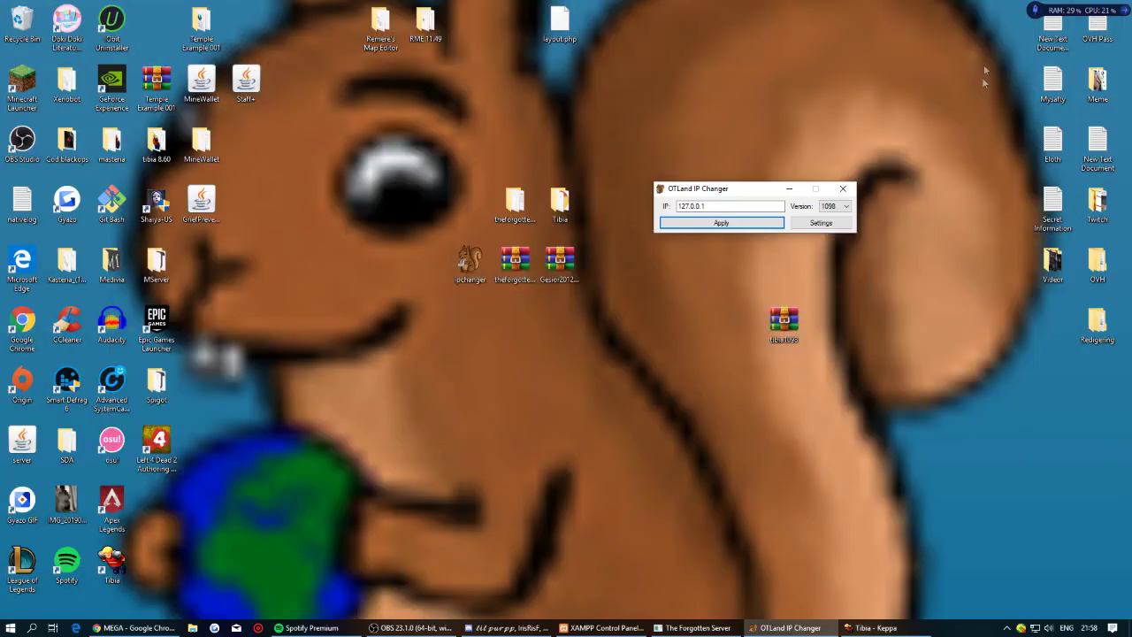
left_click(789, 188)
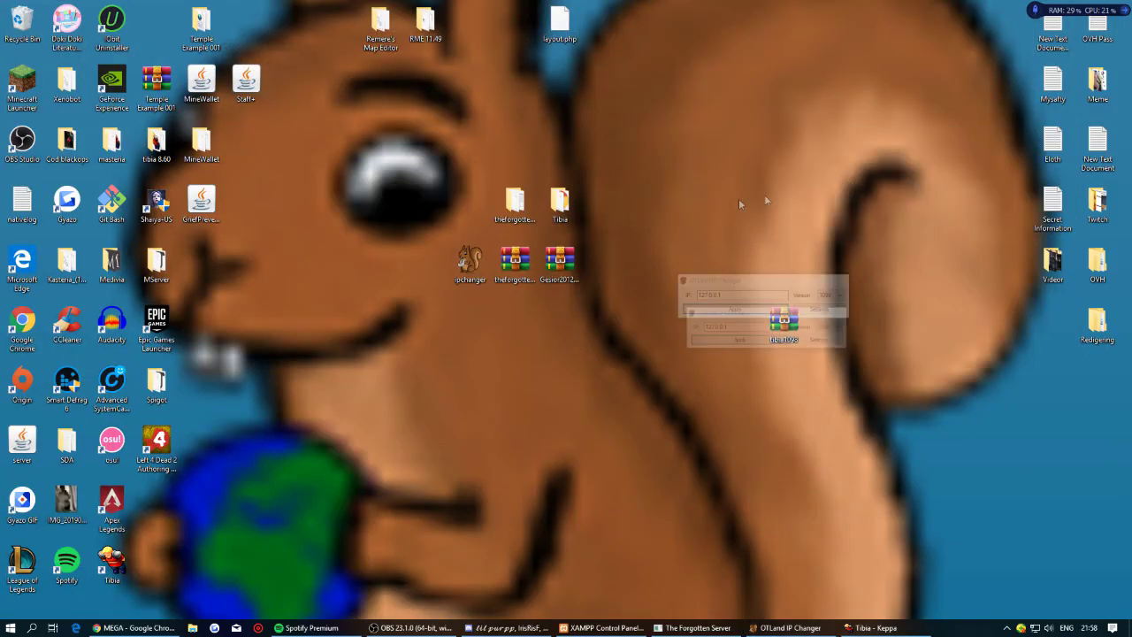
double_click(515, 204)
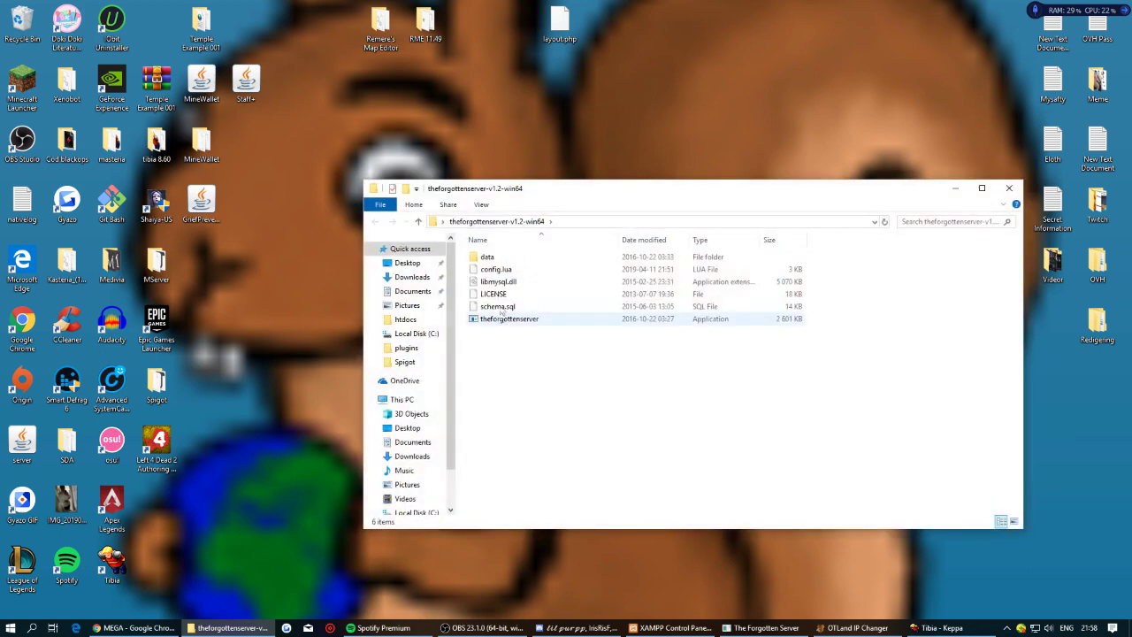
left_click(492, 258)
double_click(492, 261)
double_click(513, 483)
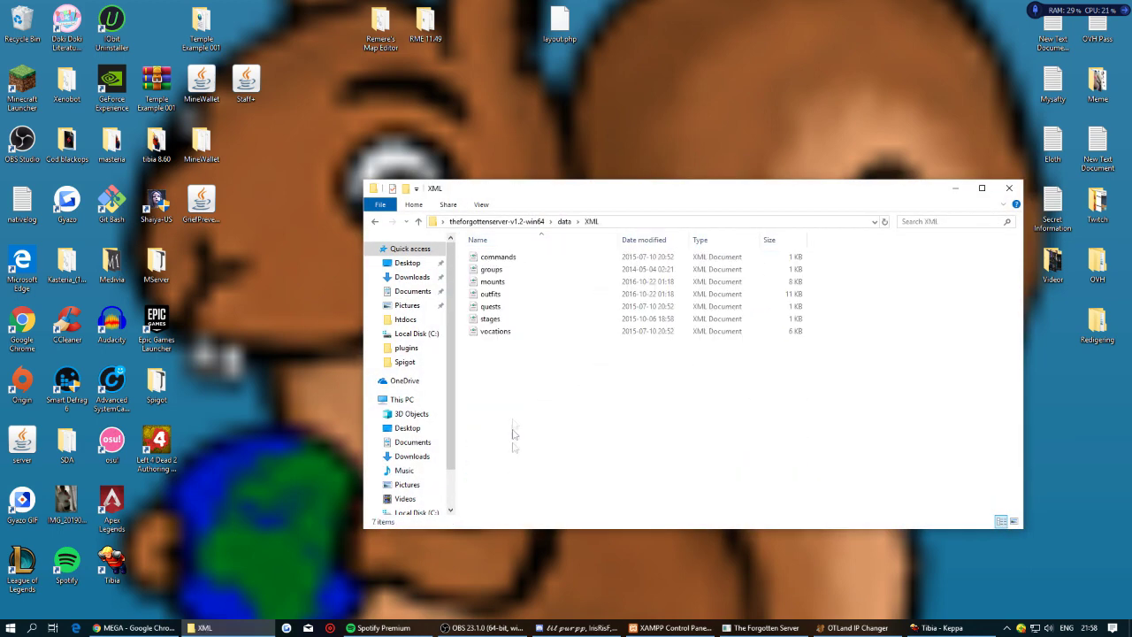
Step: Check in Notepad++ that groups.xml defines group 3 as god, then close the editor
right_click(518, 272)
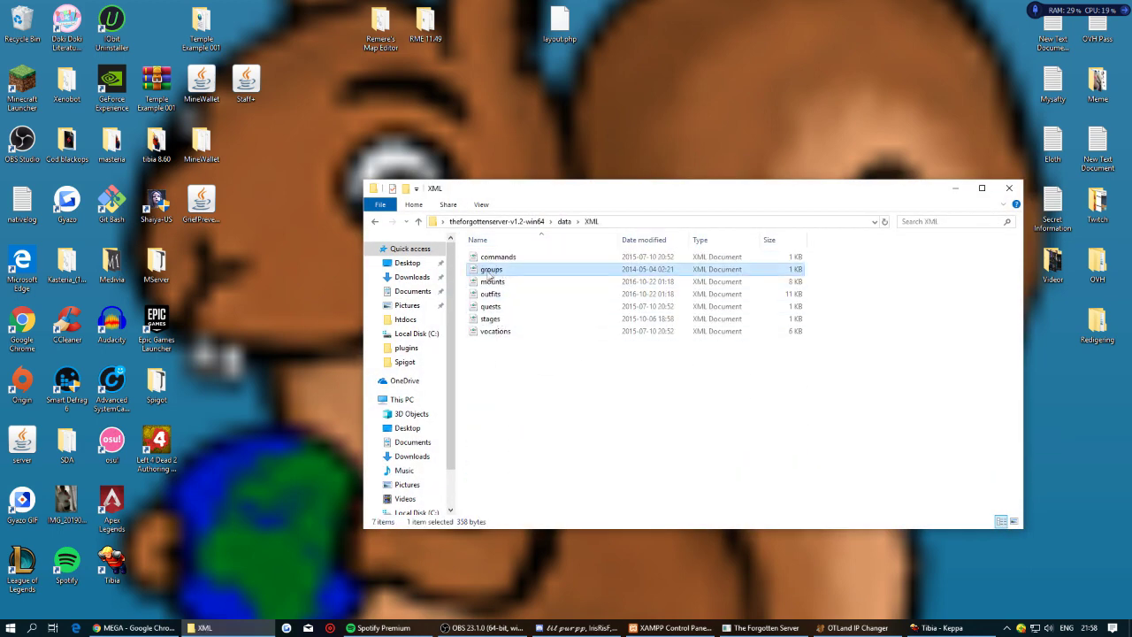
left_click(566, 325)
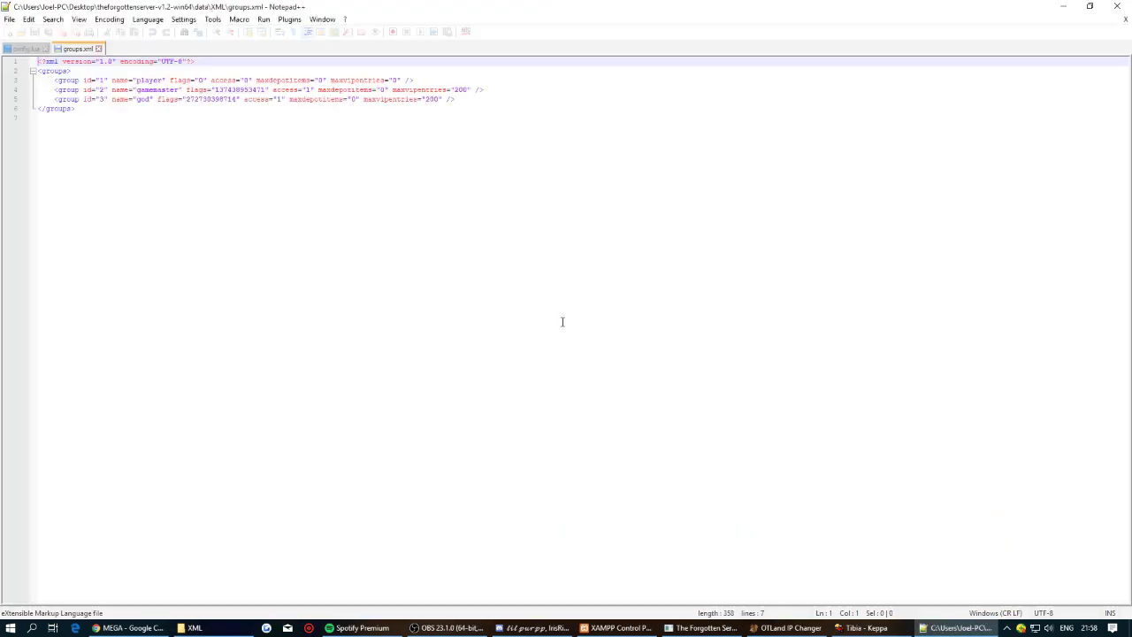
left_click(87, 100)
double_click(142, 99)
left_click(99, 48)
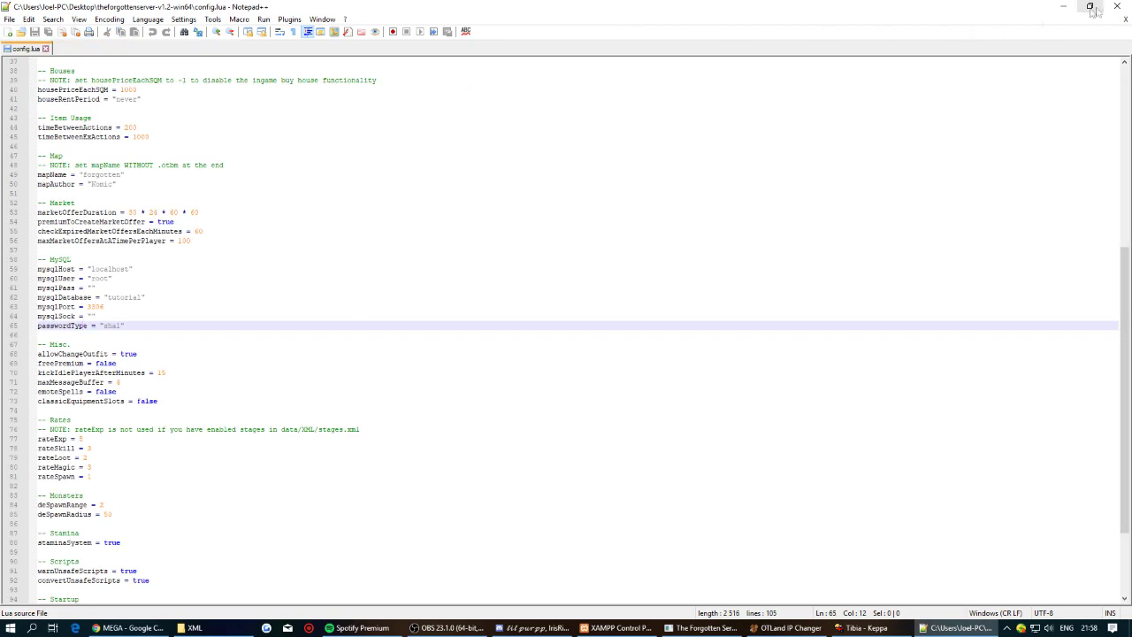
left_click(1090, 7)
left_click(872, 124)
left_click(168, 627)
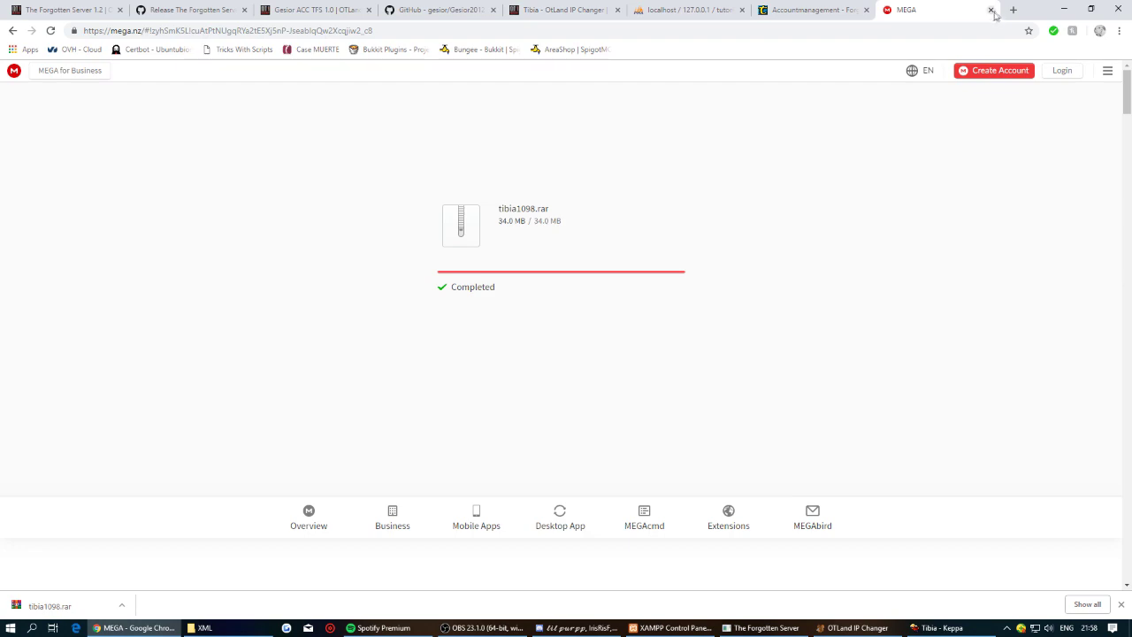
Step: Close the extra Chrome tabs, reload the accounts table, and dismiss Tibia's character list
left_click(992, 10)
left_click(982, 9)
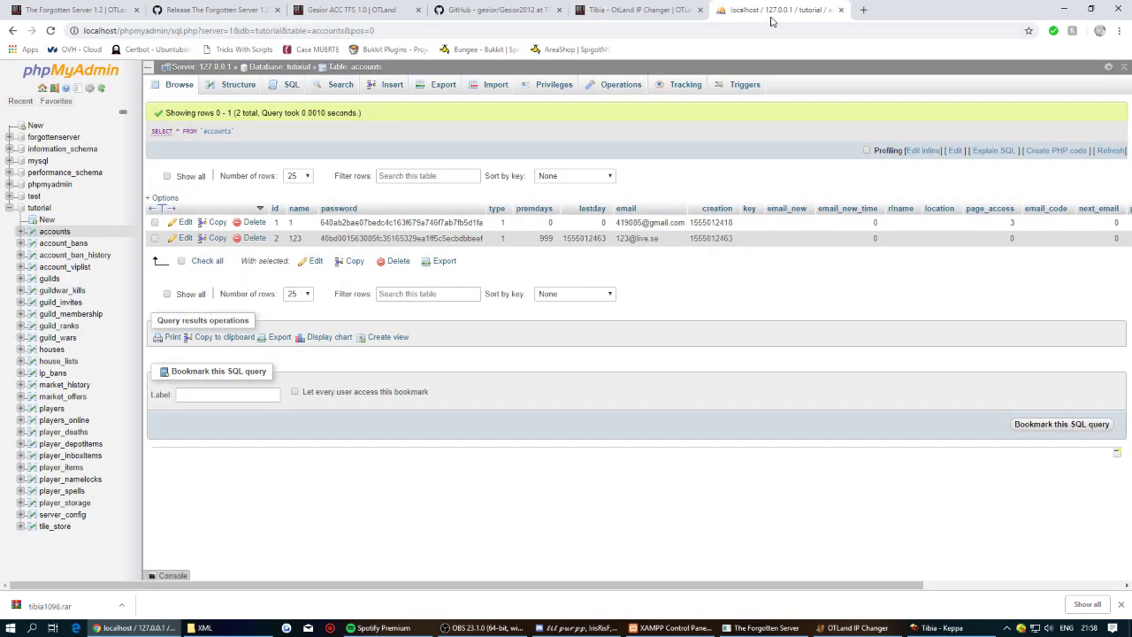
left_click(53, 233)
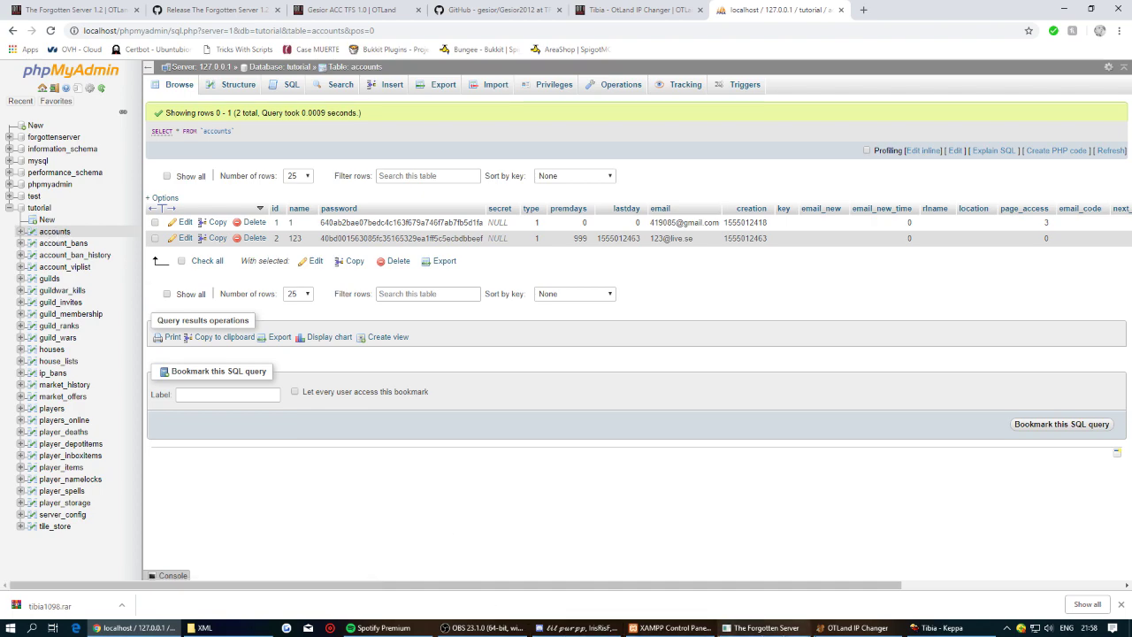
left_click(854, 628)
left_click(925, 629)
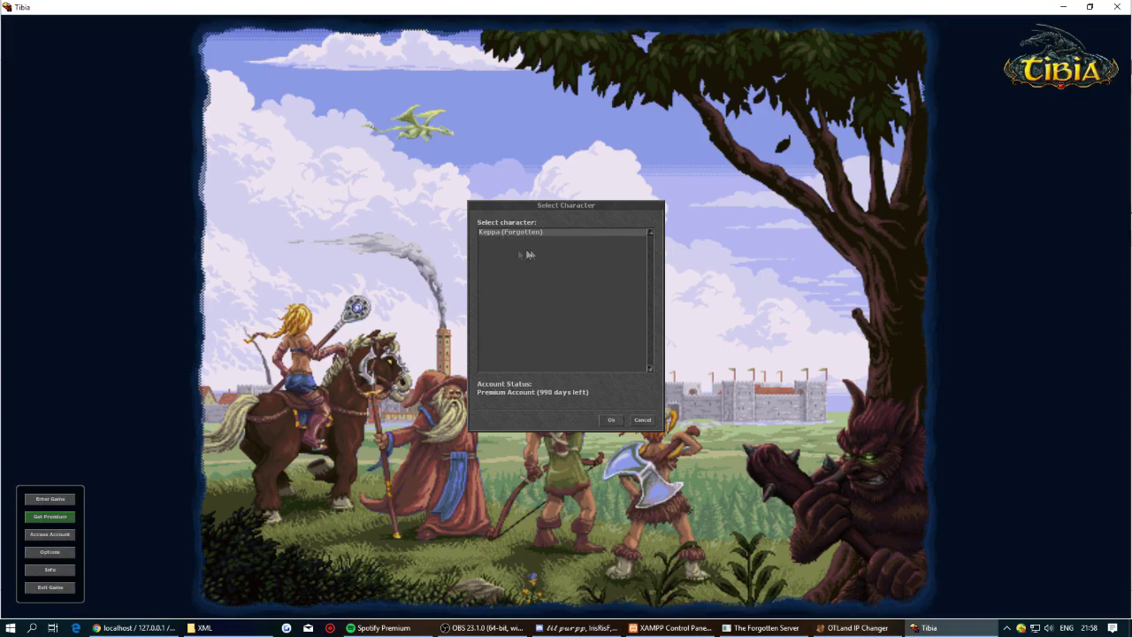
key("Escape")
left_click(133, 628)
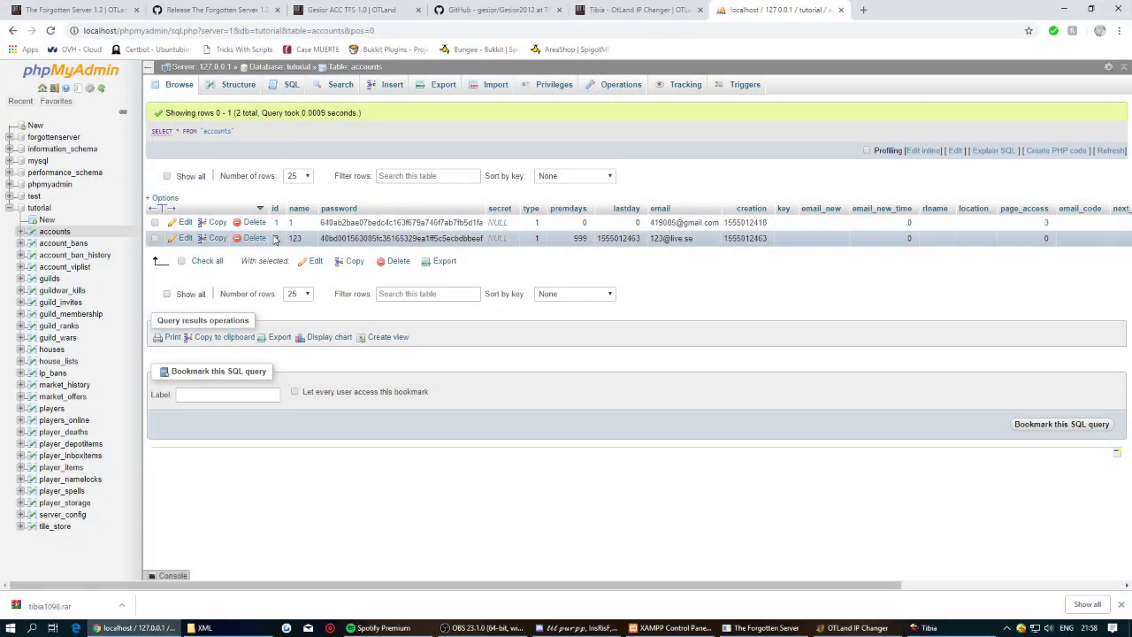
Step: Change the second account's type to 9 in the accounts table
double_click(535, 239)
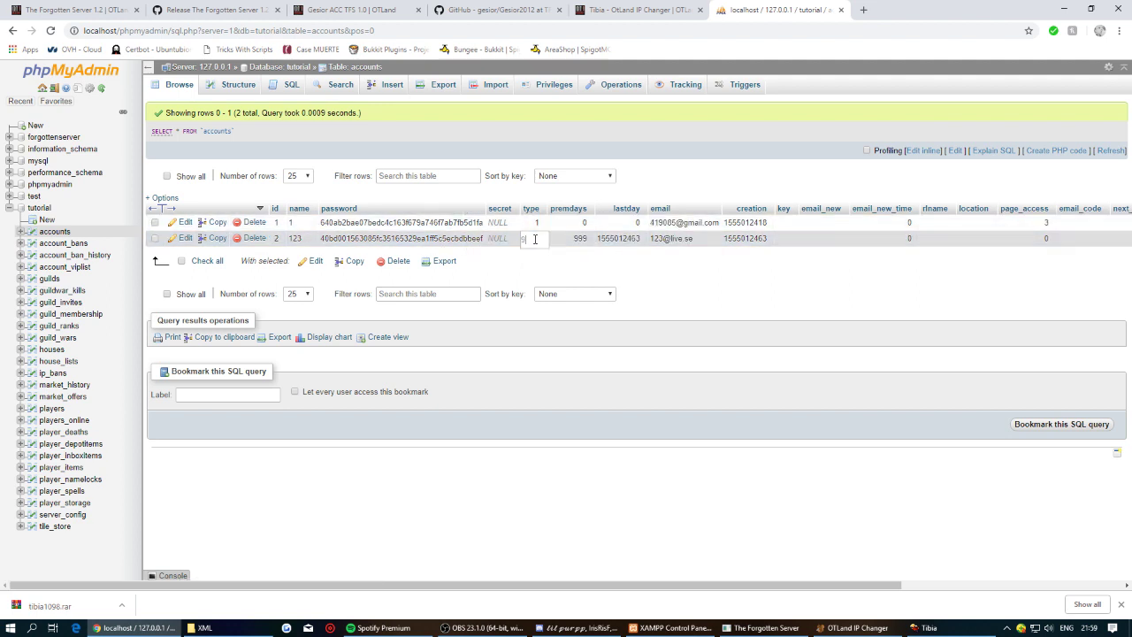
key("Return")
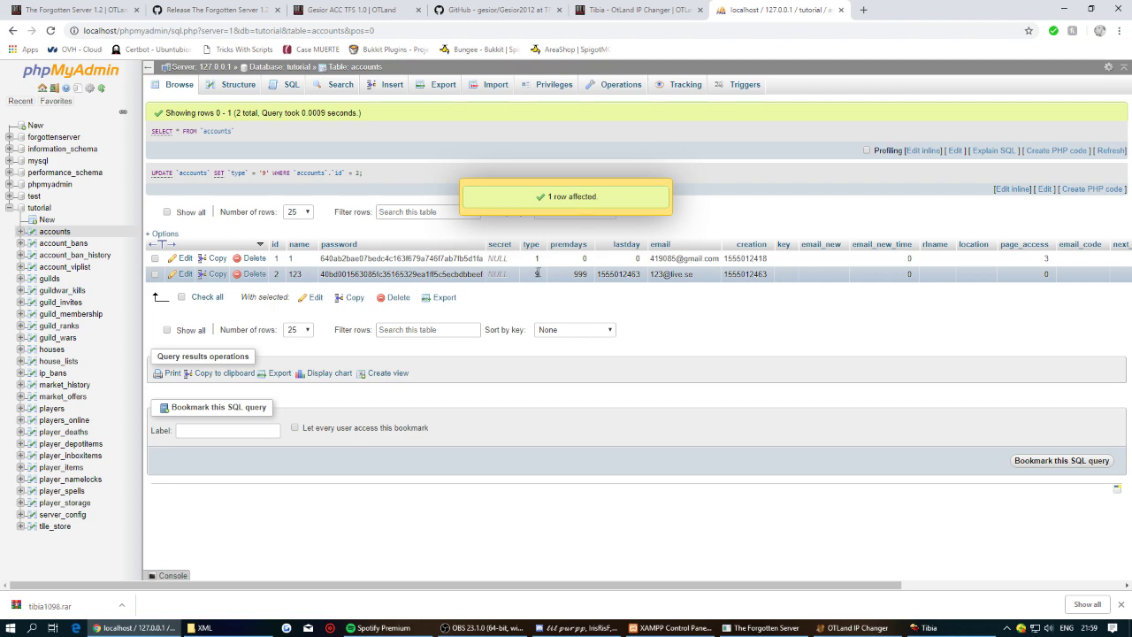
left_click(53, 408)
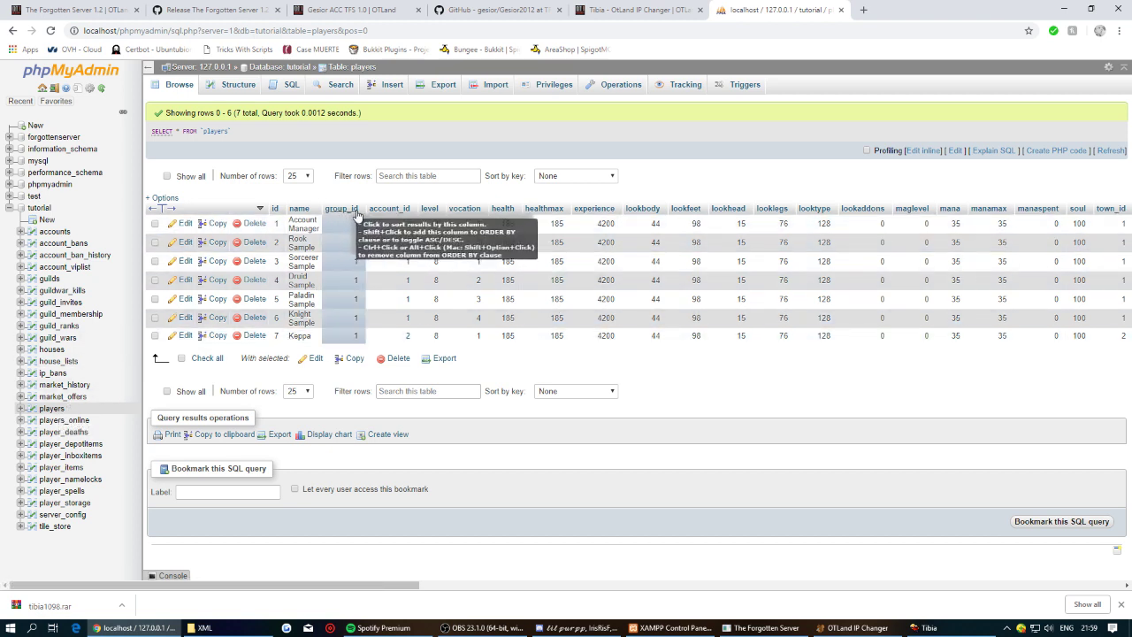
Step: Set the seventh character's group_id to 3, then minimize Chrome to show Tibia
double_click(352, 337)
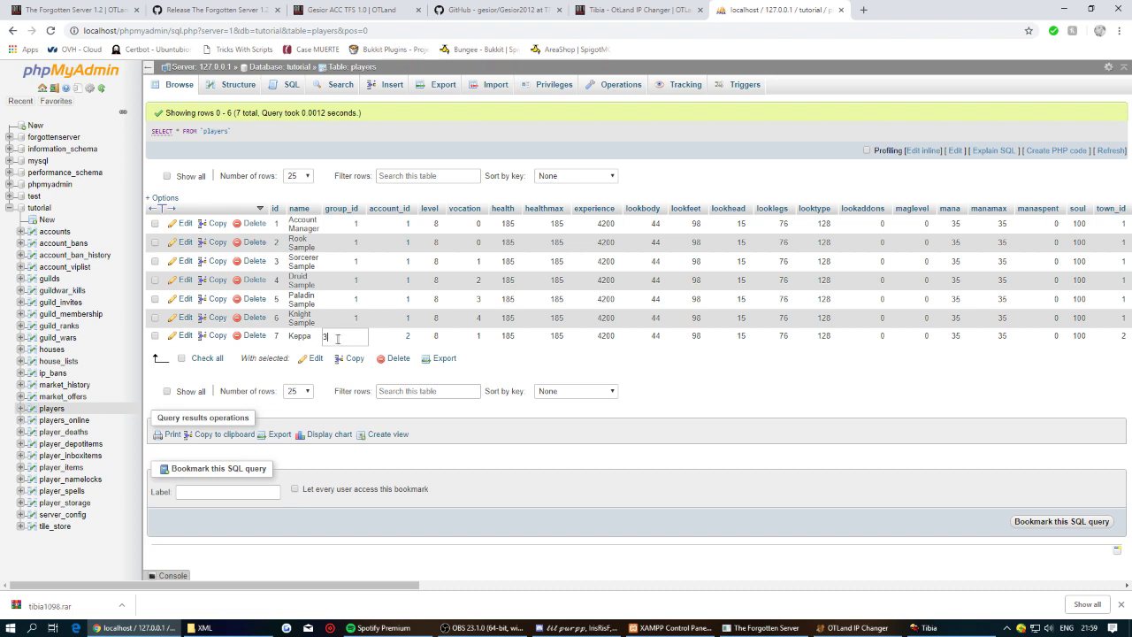
key("Return")
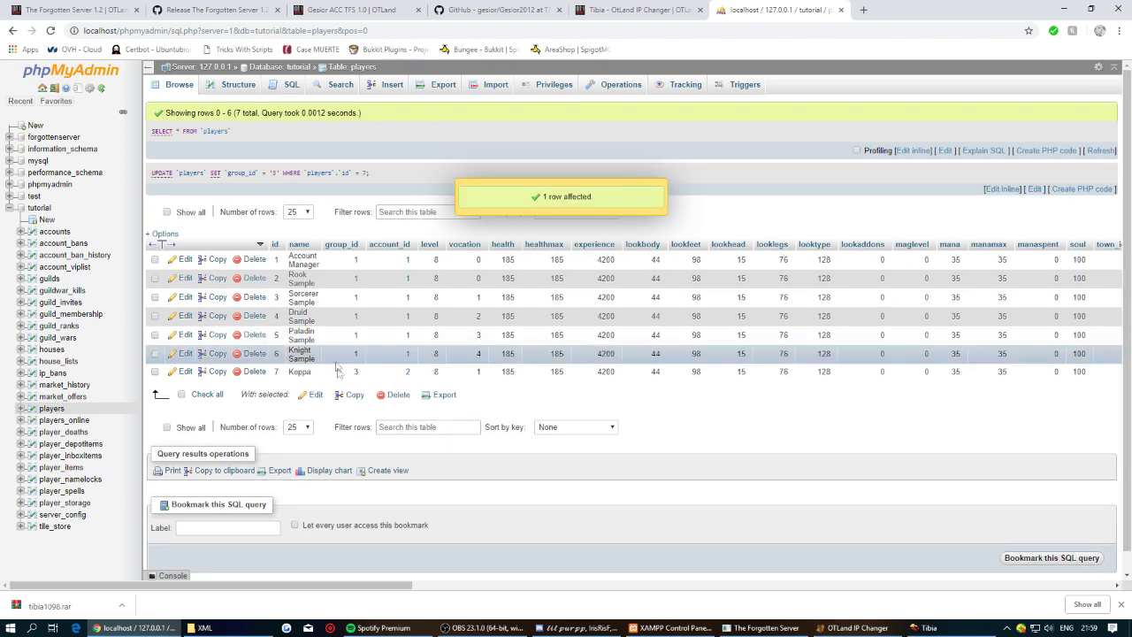
left_click(1060, 9)
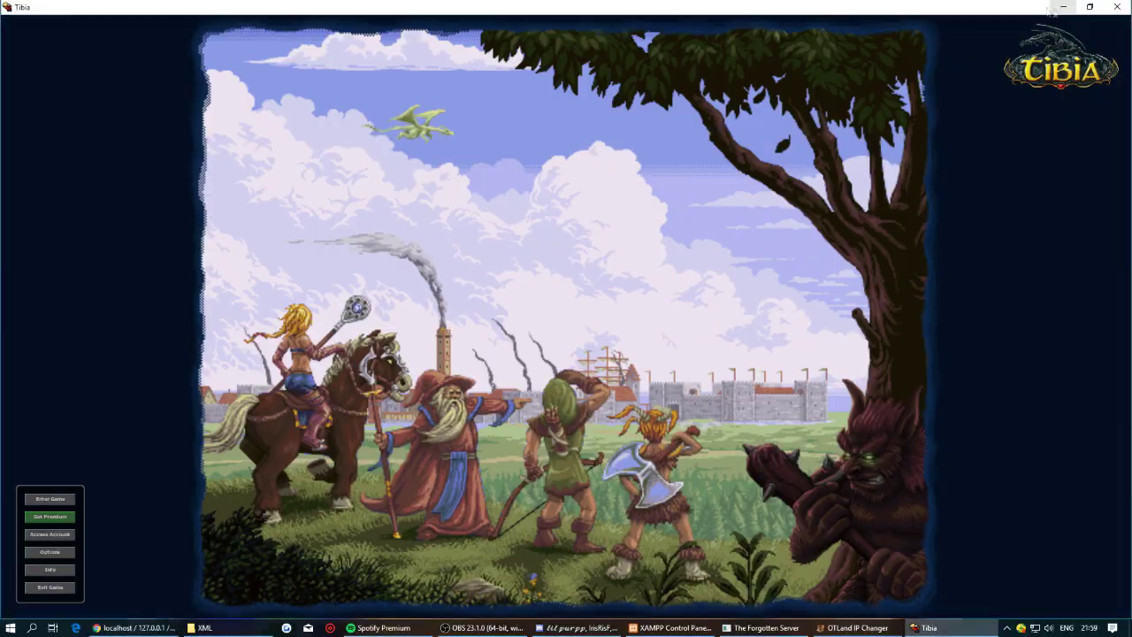
Step: Log in, look at the character to confirm god status, and close the outfit window
left_click(58, 500)
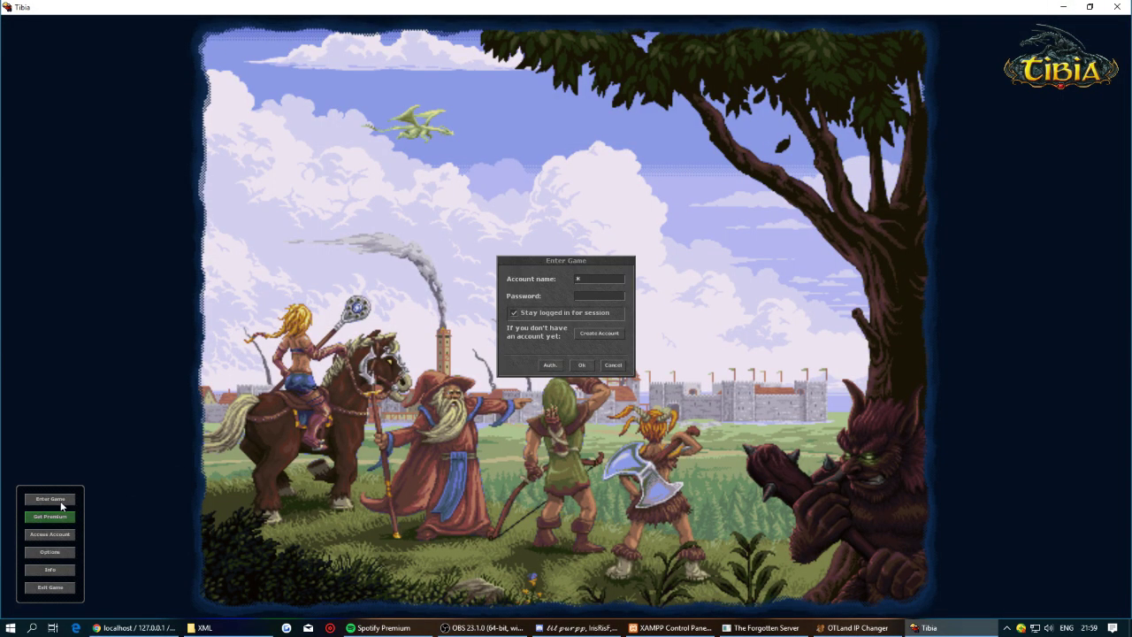
key("Return")
key("Return")
key("Return")
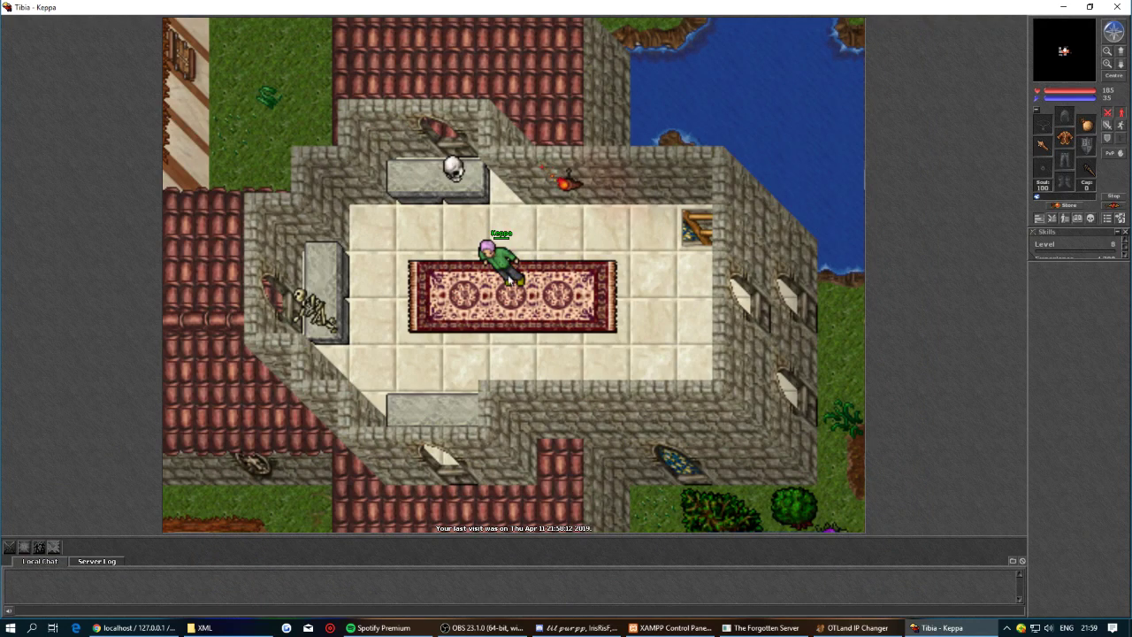
left_click(503, 261, "shift")
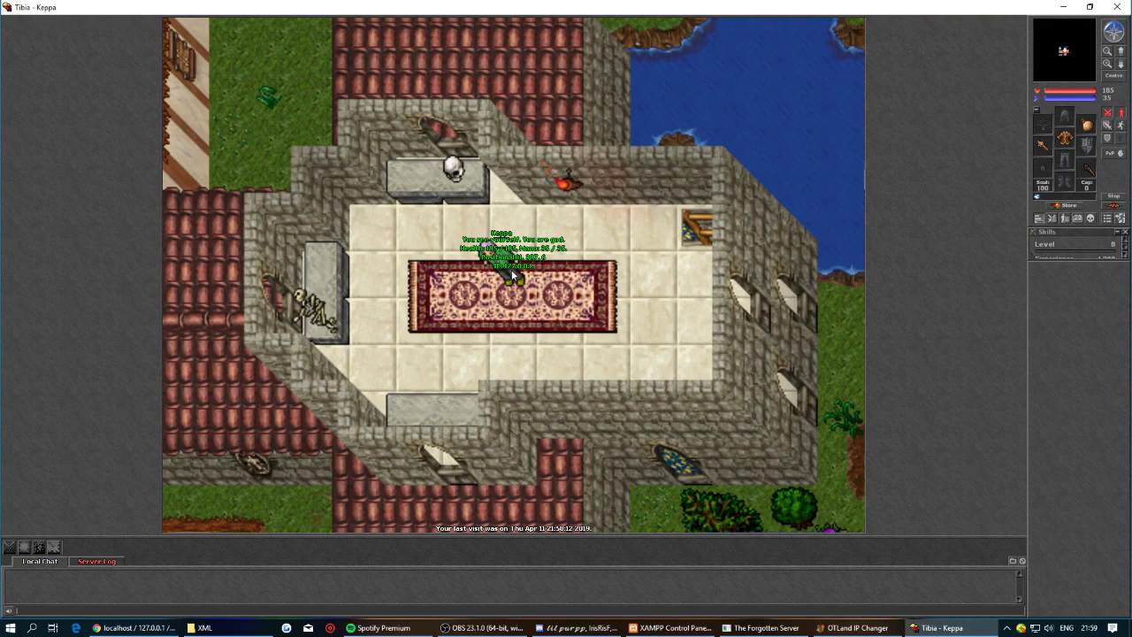
right_click(511, 271)
left_click(540, 299)
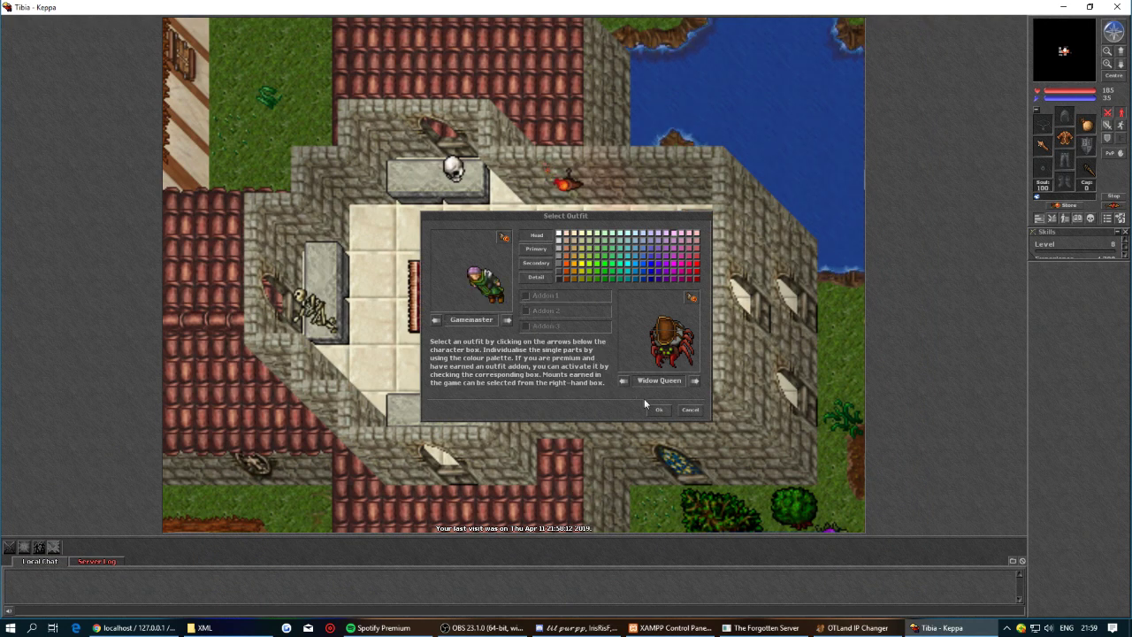
key("Return")
Step: Step around the carpet, view and close the VIP list, and check the server log
key("Down")
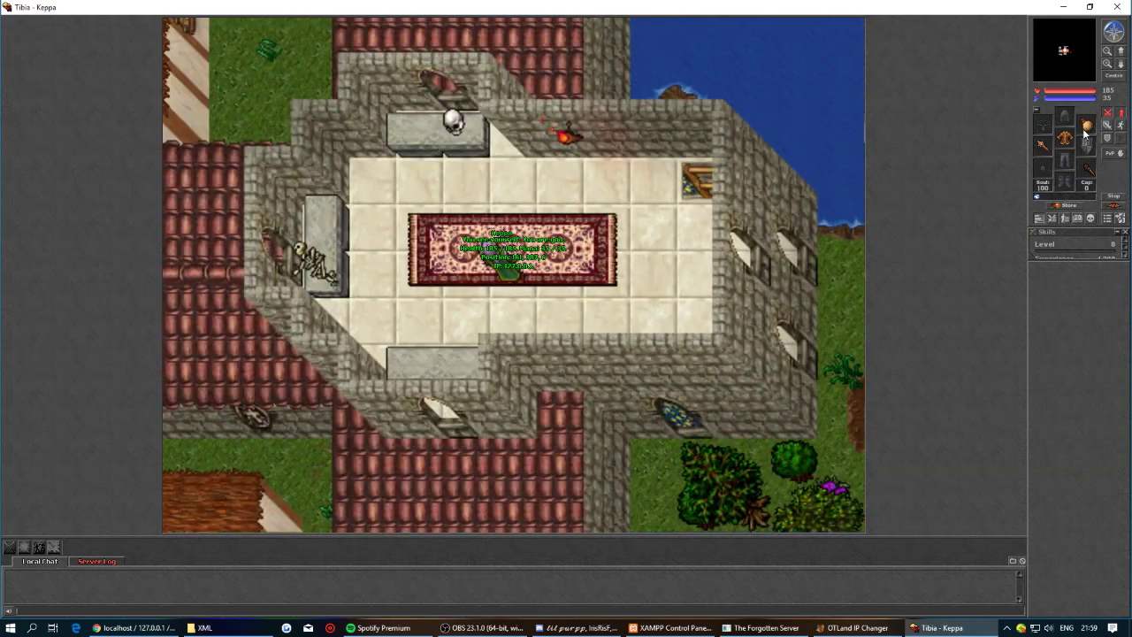
key("Up")
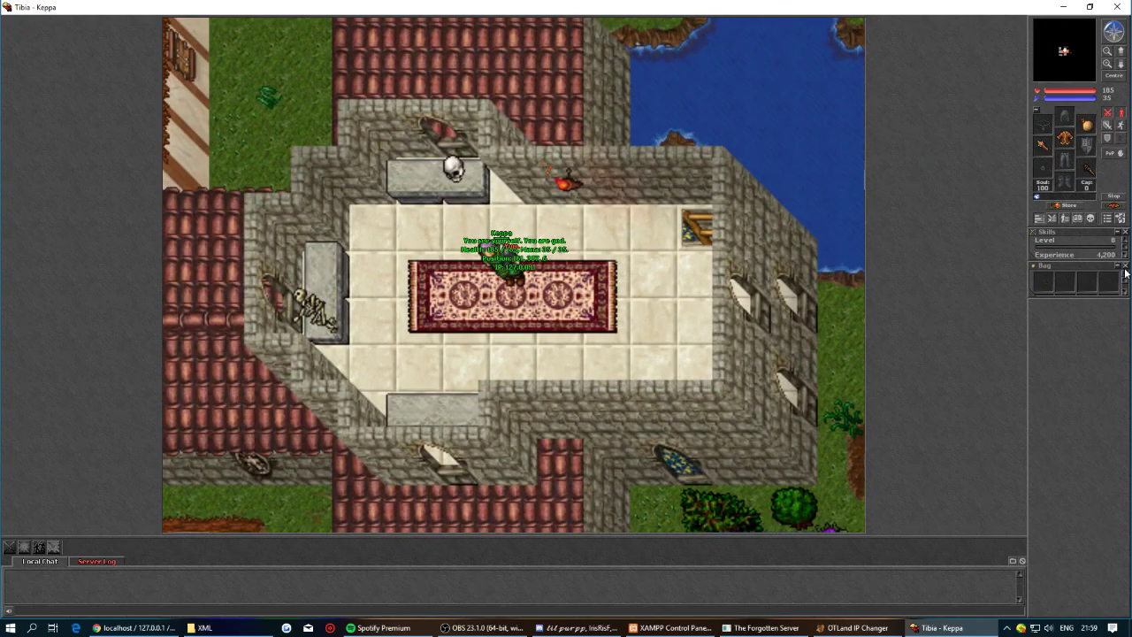
left_click(1066, 218)
left_click(97, 560)
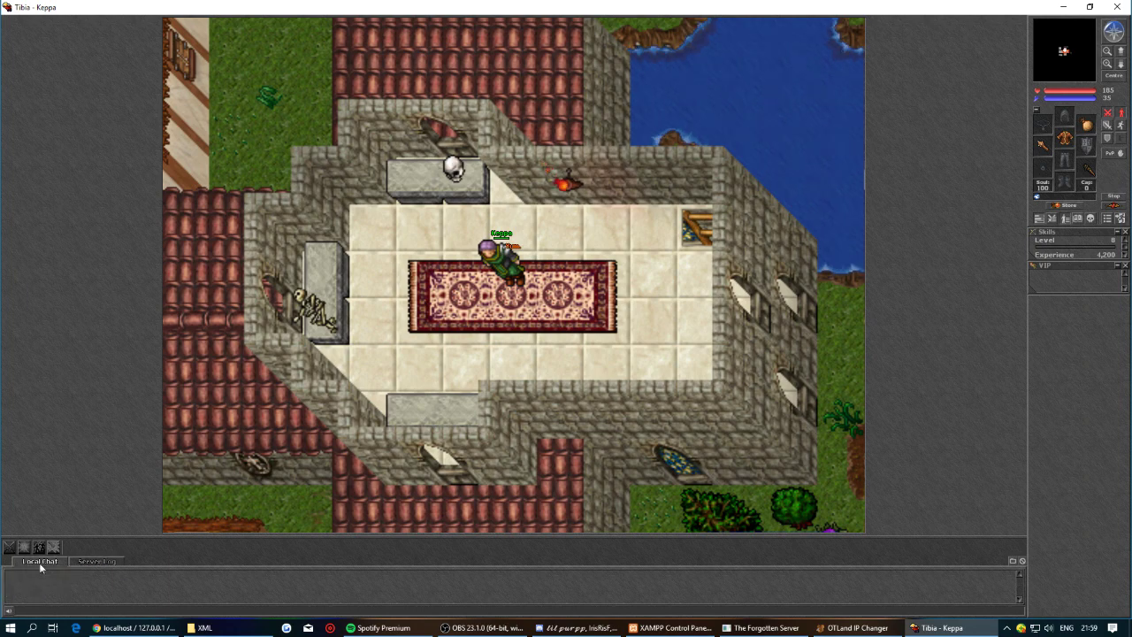
left_click(40, 561)
key("Left")
left_click(1125, 266)
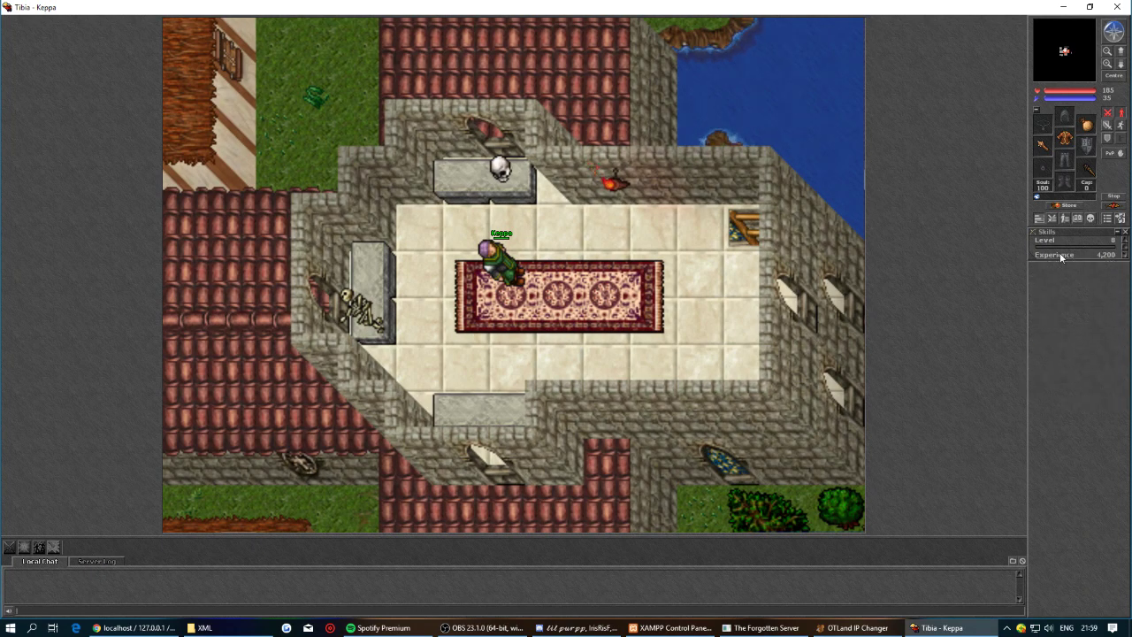
mouse_move(1060, 252)
Step: Turn and walk the character east and west, then look at it to show god status
key("ctrl+Right")
key("Right")
key("Left")
key("Right")
key("Right")
key("Right")
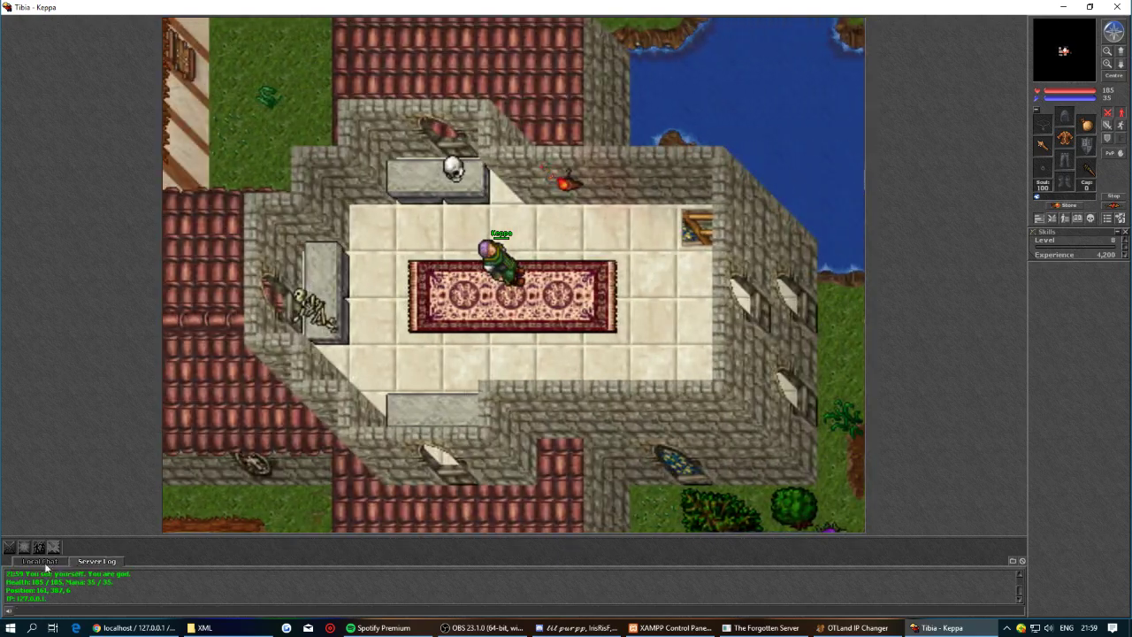
key("Right")
left_click(517, 244, "shift")
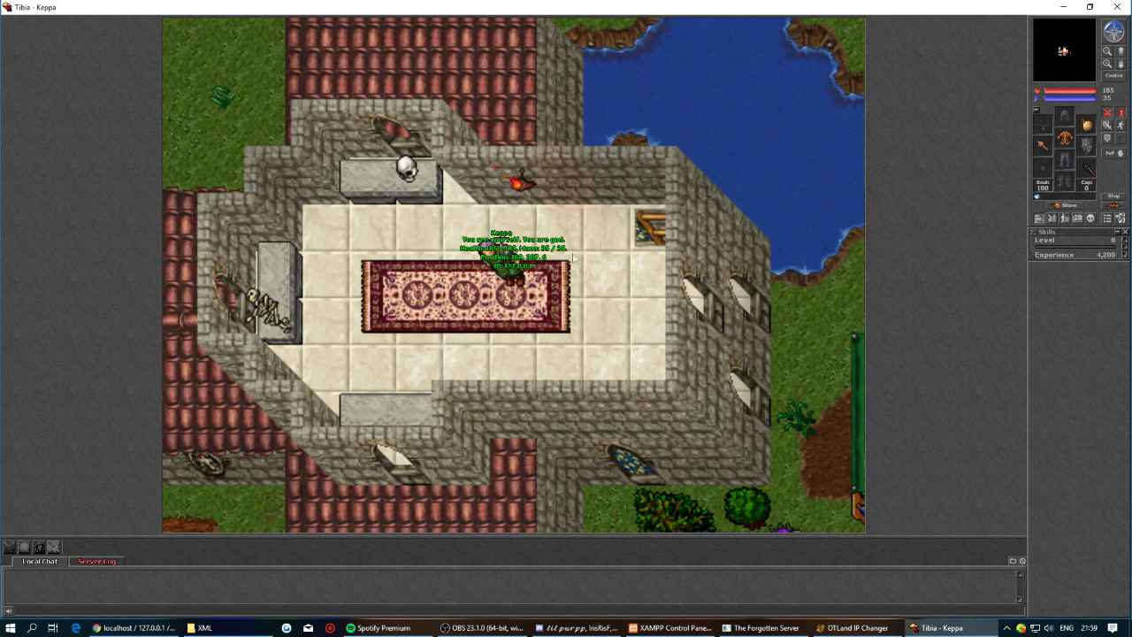
Step: Switch between the Server Log and Local Chat channels three times
left_click(97, 561)
left_click(44, 560)
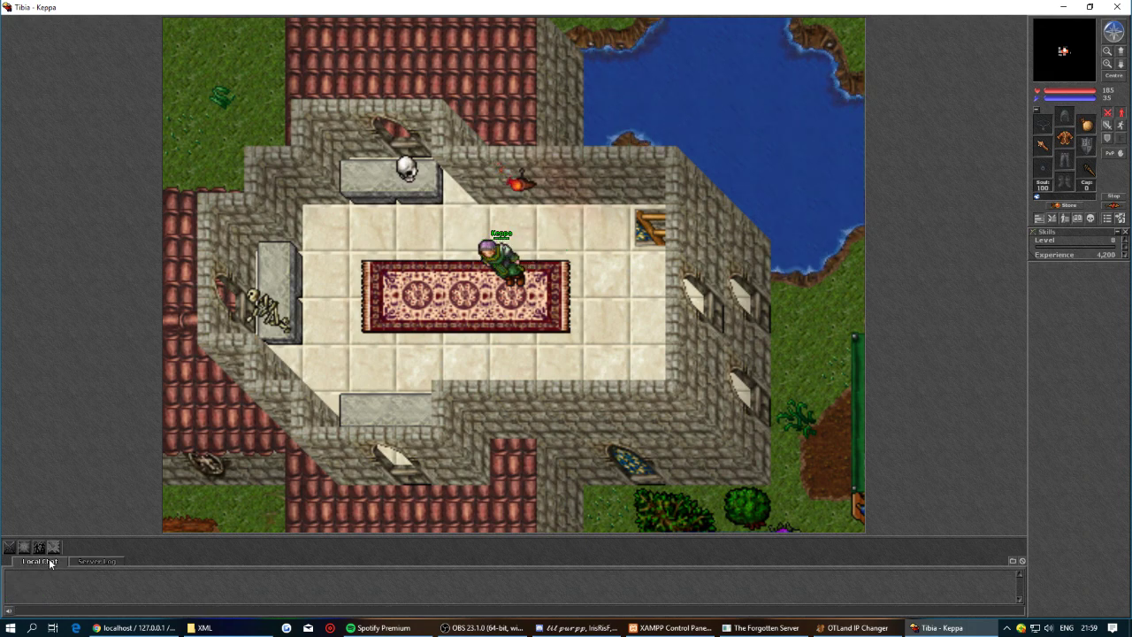
left_click(95, 561)
left_click(58, 561)
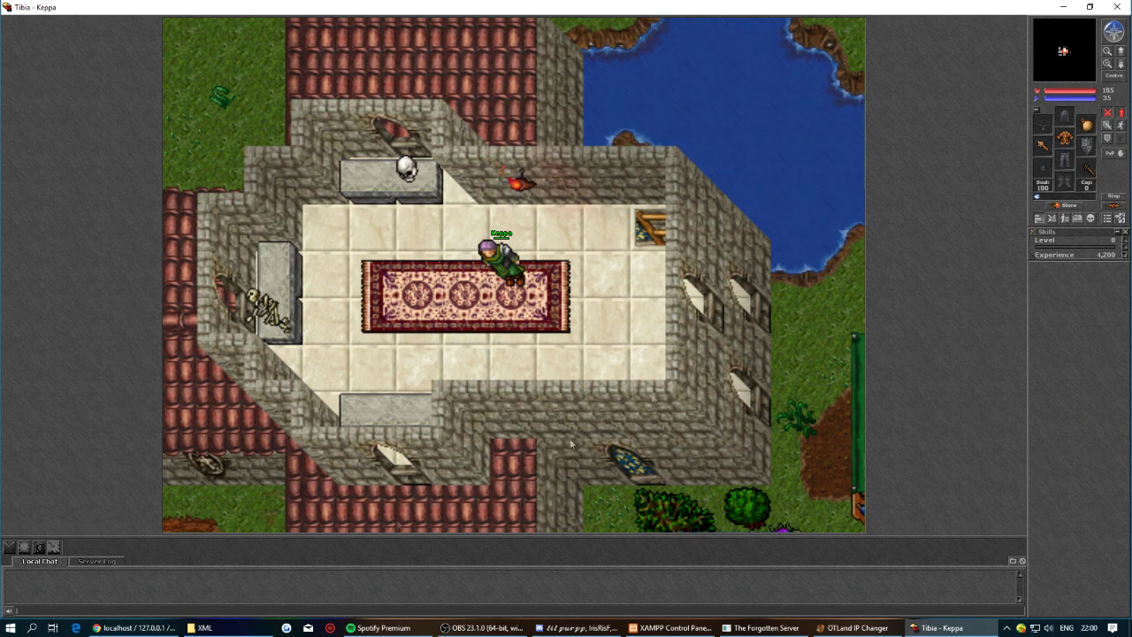
left_click(96, 561)
left_click(55, 561)
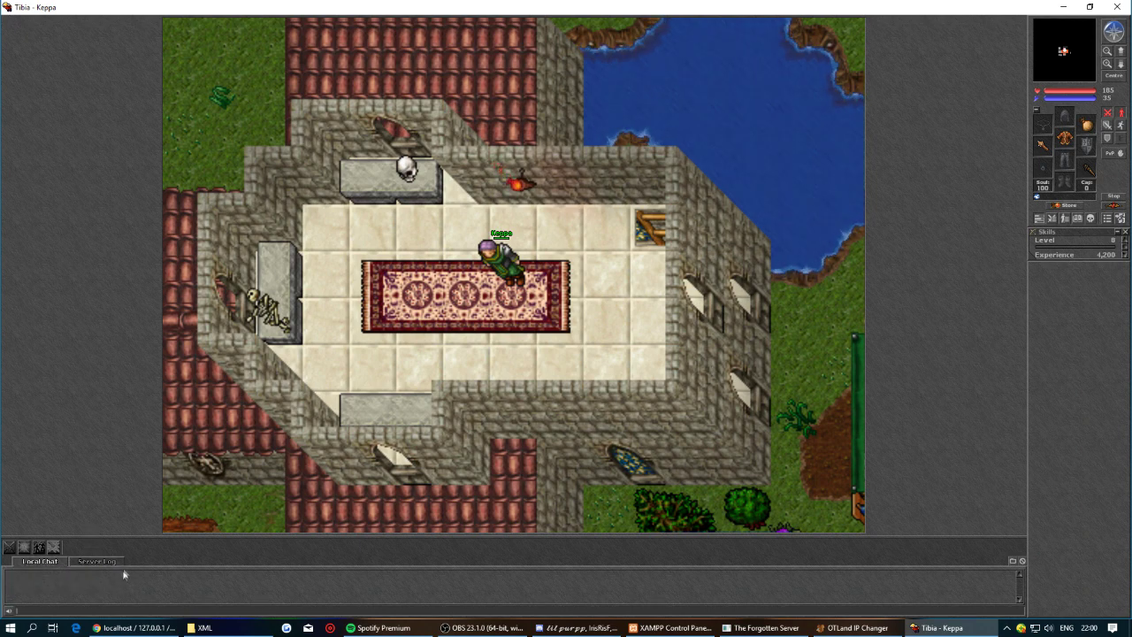